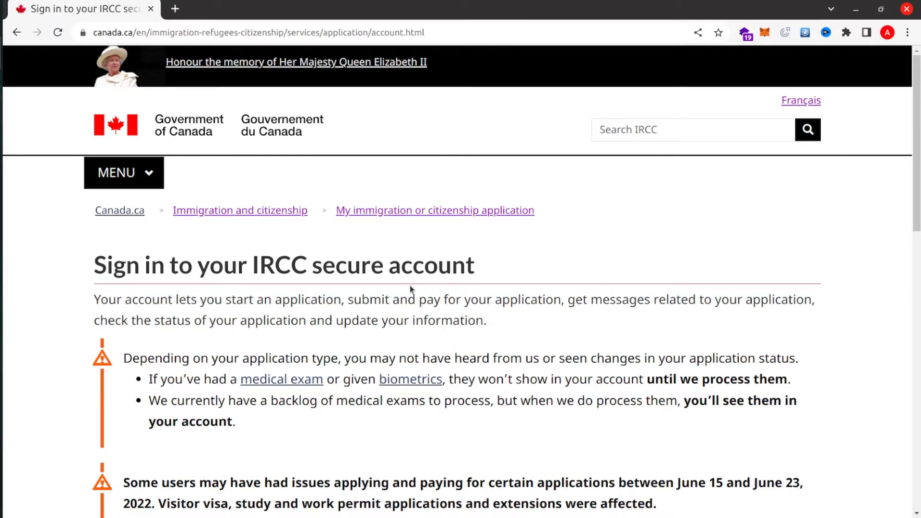
# Step: Open the 'Register for an IRCC secure account' page from the sign-in page
pyautogui.scroll(-10, 432, 309)
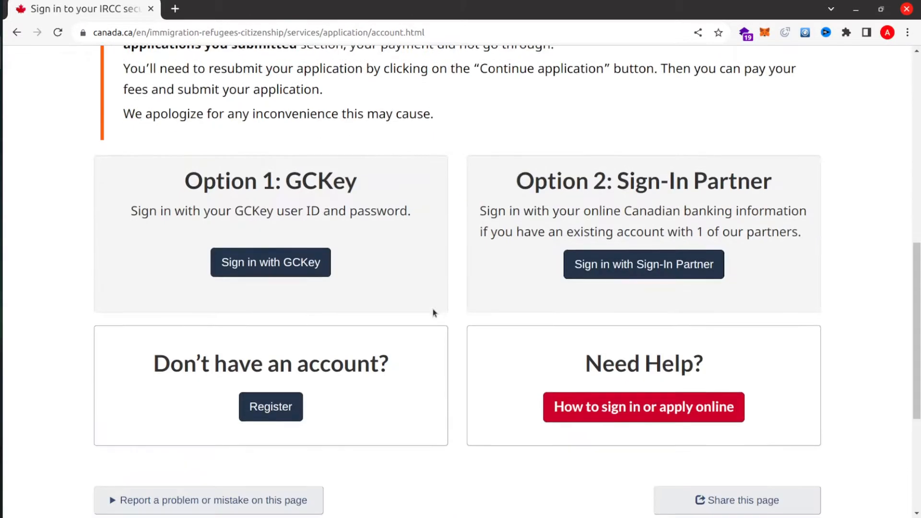
pyautogui.scroll(10, 433, 309)
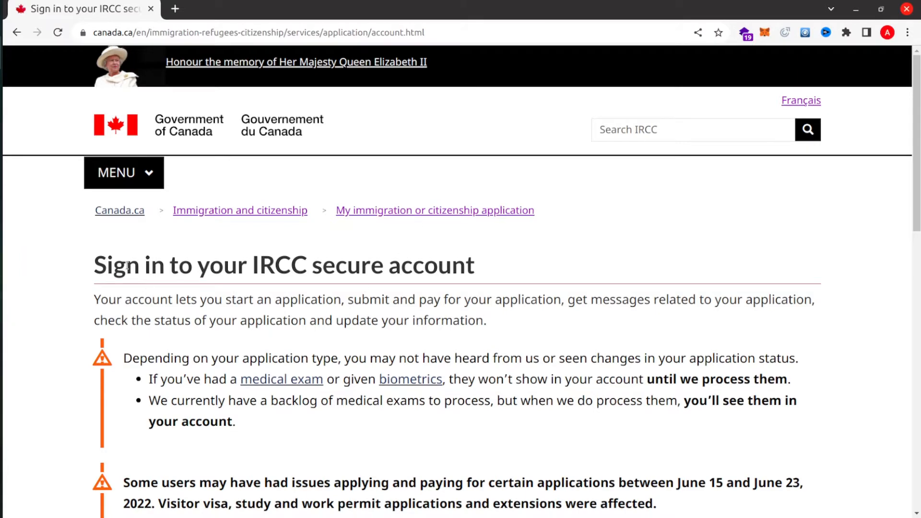
pyautogui.scroll(-9, 474, 297)
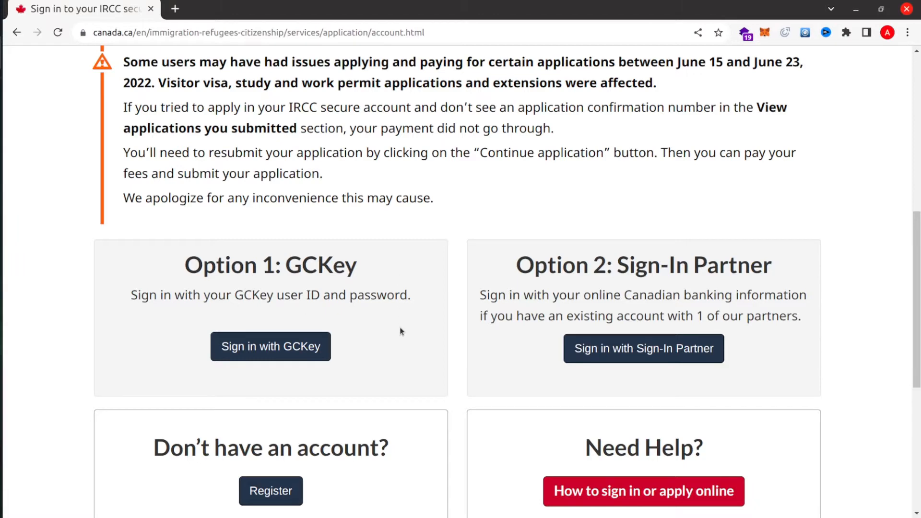
pyautogui.scroll(-3, 401, 331)
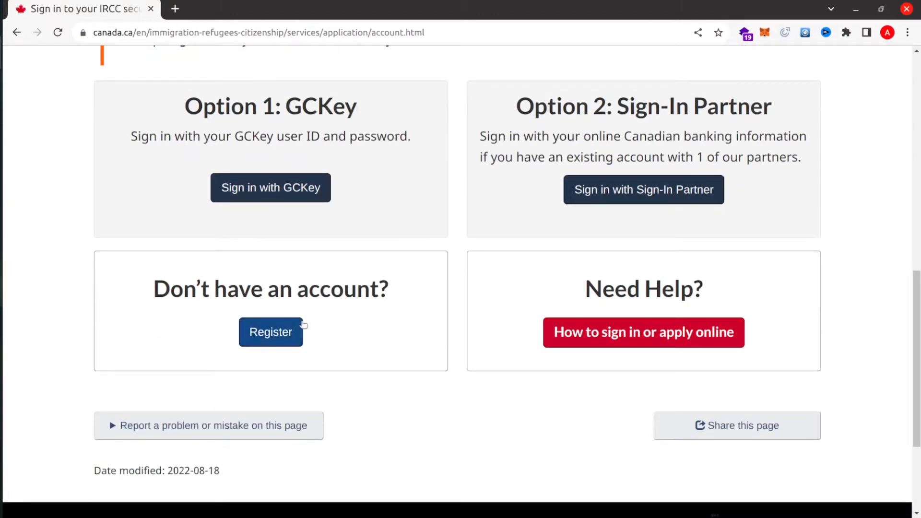
pyautogui.click(270, 338)
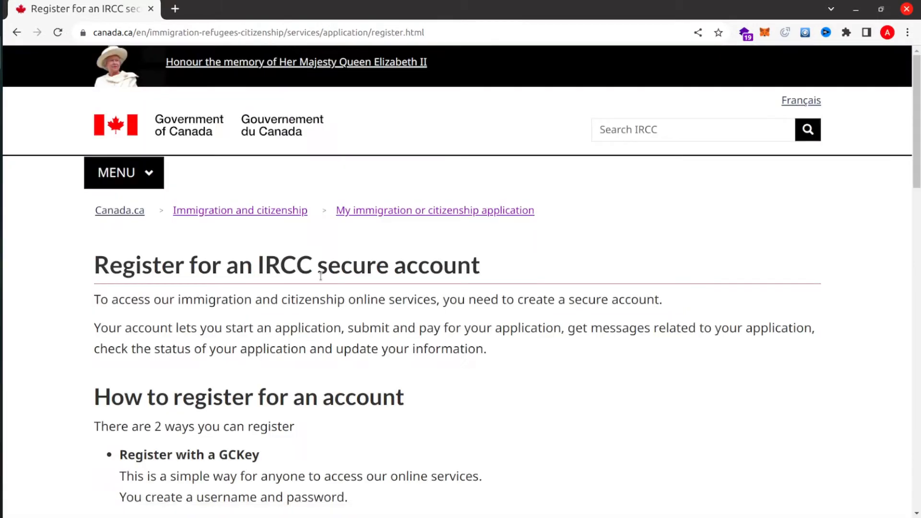
# Step: Scroll down to the 'To register with GCKey' steps
pyautogui.scroll(-15, 320, 276)
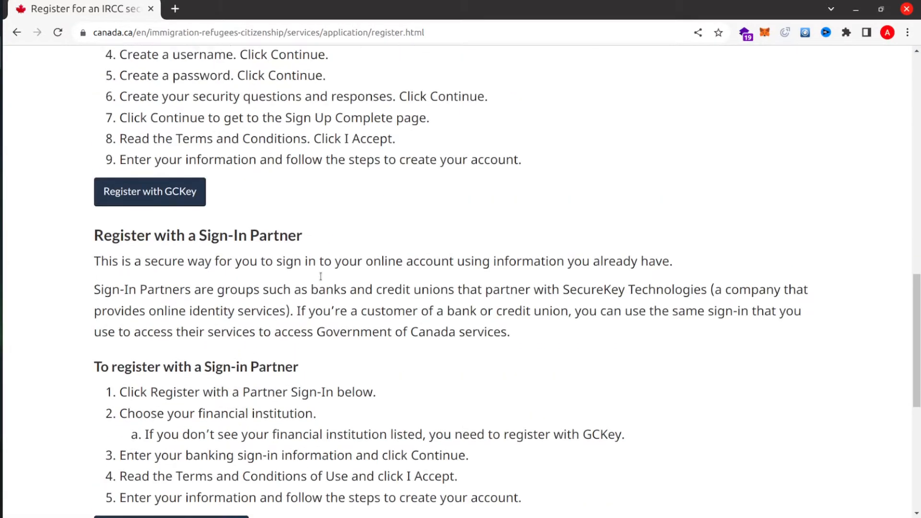
pyautogui.scroll(-5, 321, 275)
pyautogui.scroll(7, 307, 223)
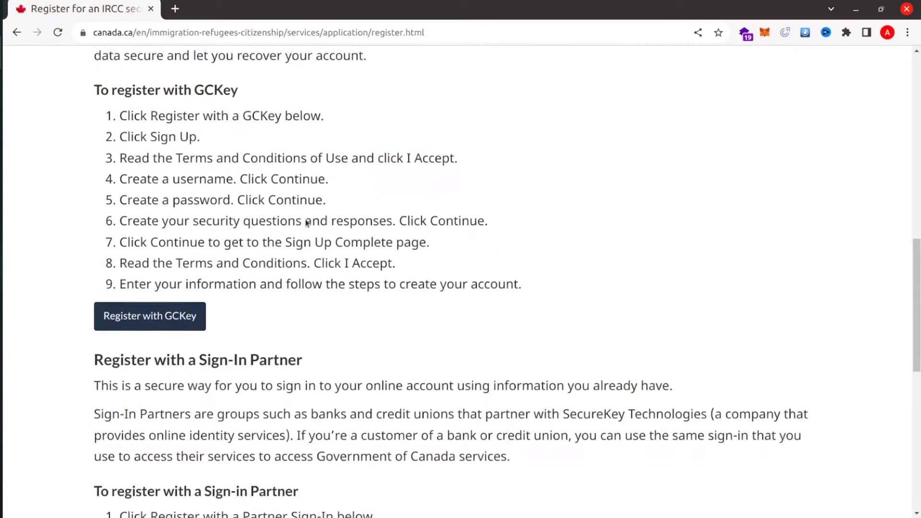
pyautogui.scroll(-1, 305, 220)
# Step: Start GCKey registration, choose Sign Up and accept the terms and conditions
pyautogui.click(154, 313)
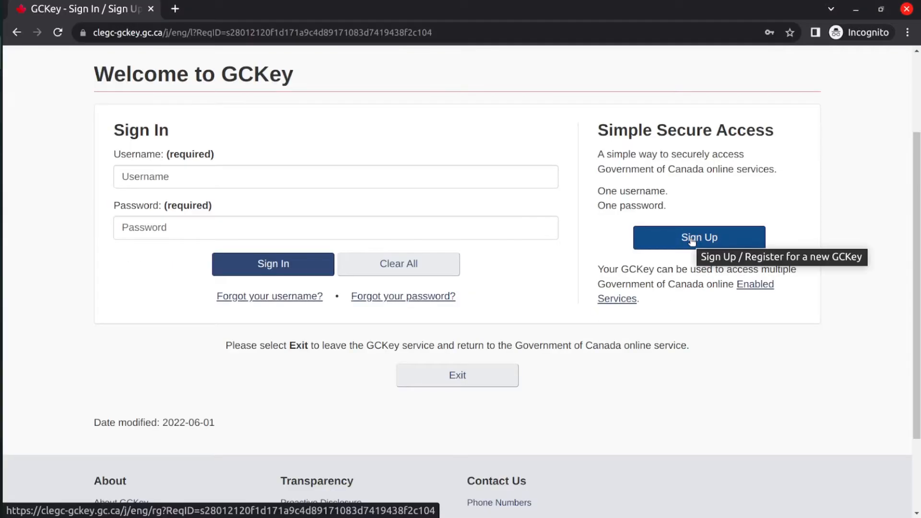
pyautogui.scroll(3, 691, 242)
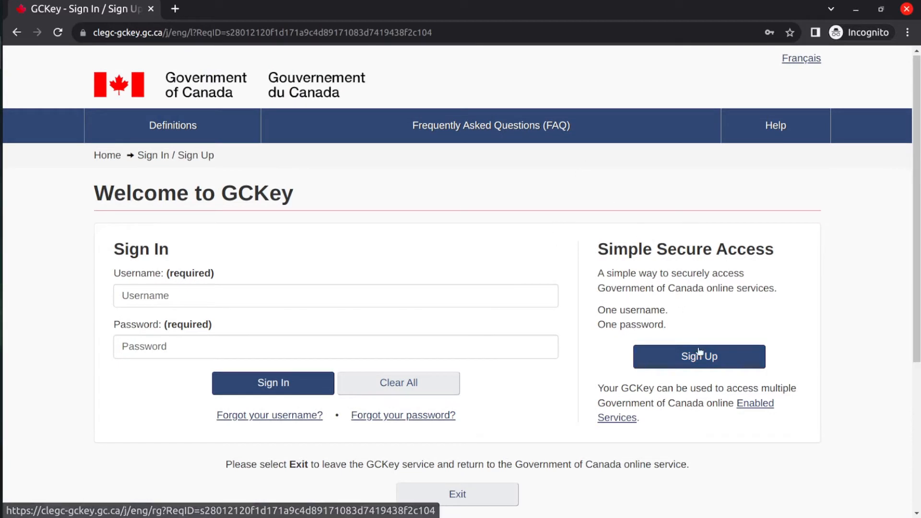
pyautogui.click(732, 368)
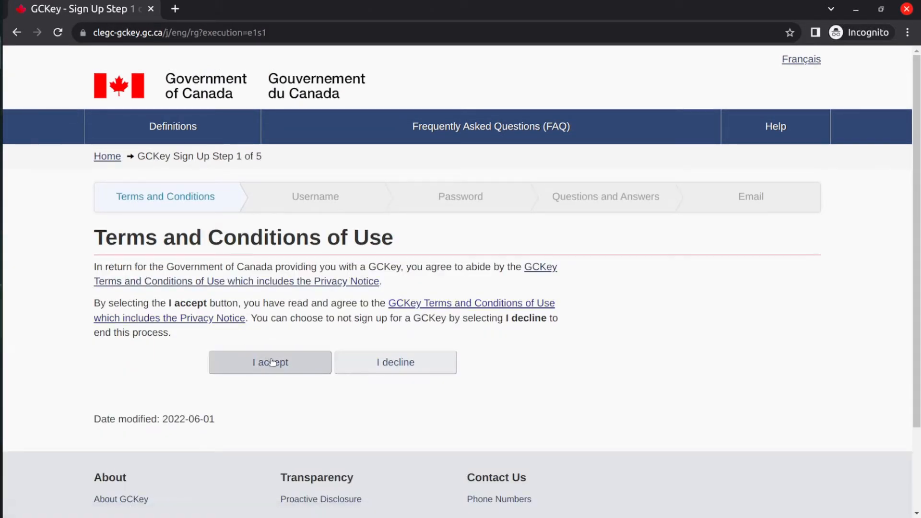
pyautogui.click(272, 363)
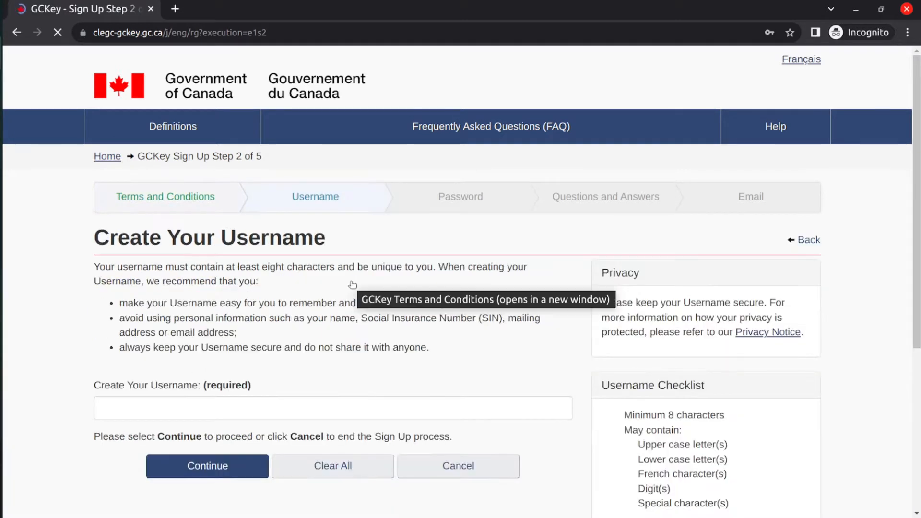
pyautogui.scroll(-3, 344, 260)
# Step: Create a GCKey username, then set and confirm a password
pyautogui.click(234, 290)
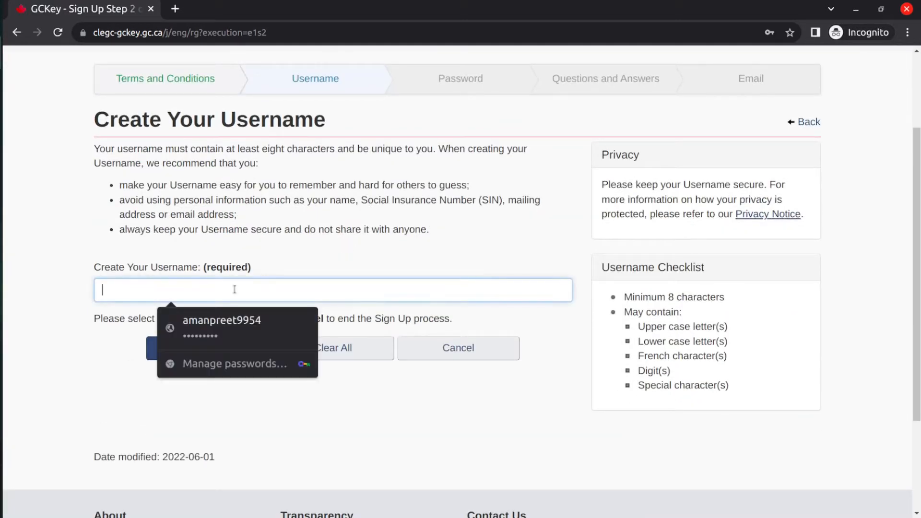
pyautogui.press('Escape')
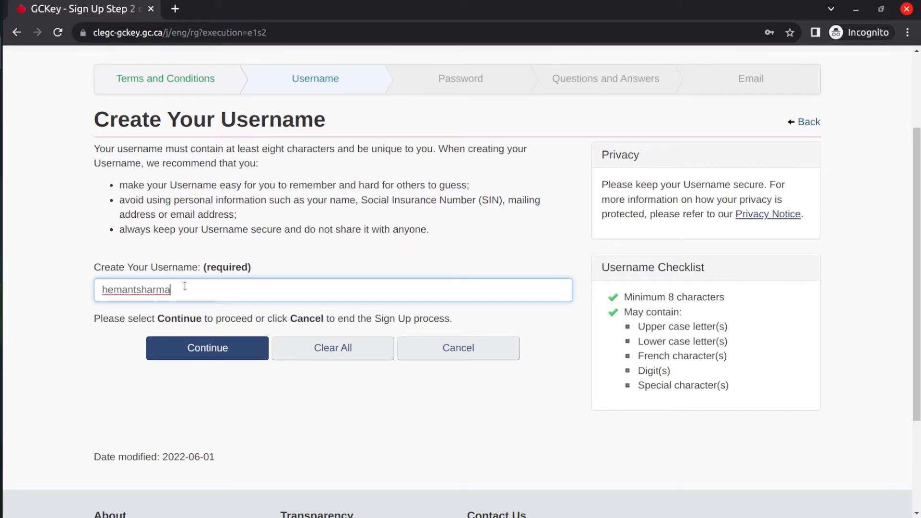
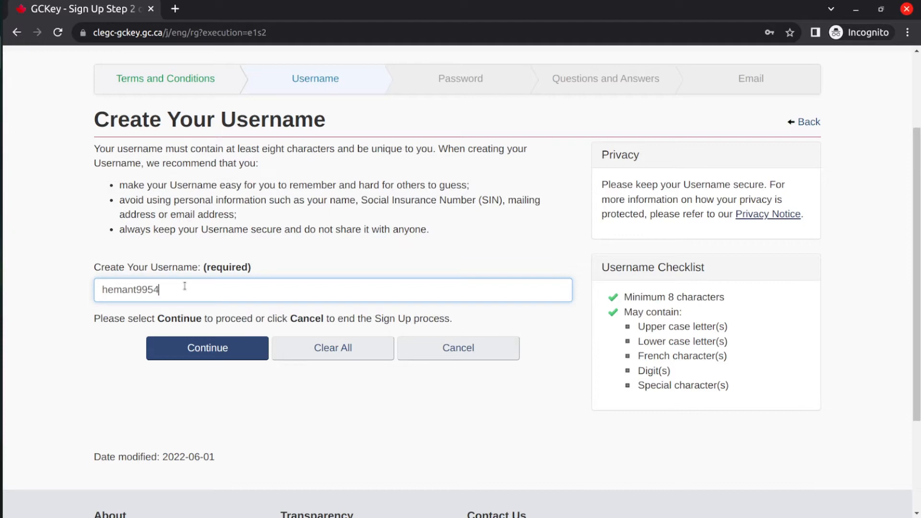
pyautogui.click(227, 349)
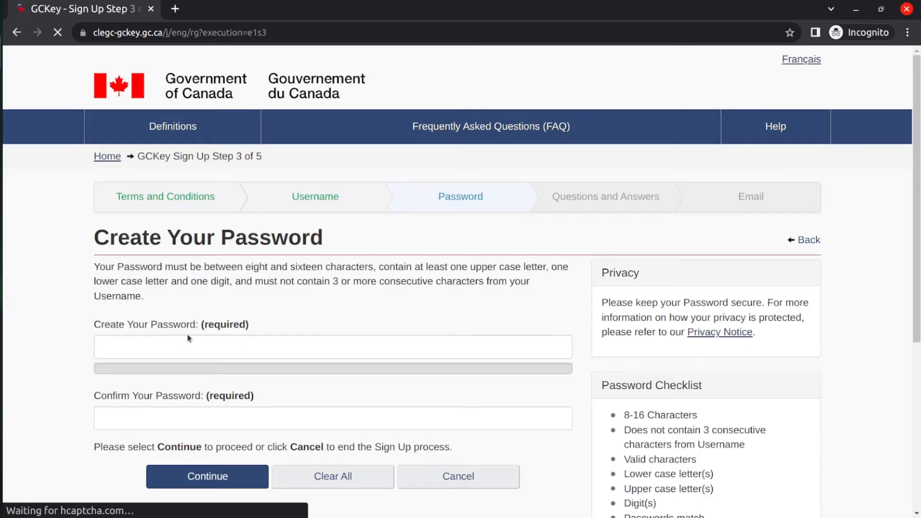
pyautogui.click(187, 343)
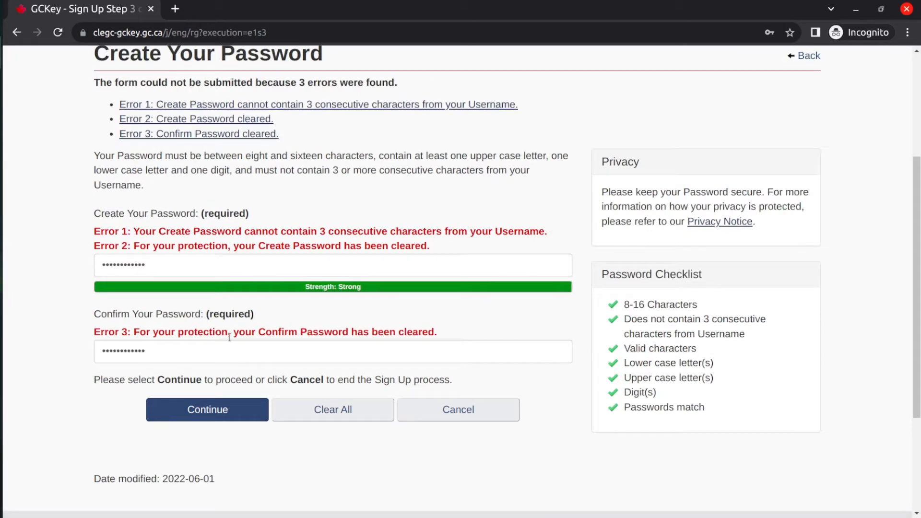
pyautogui.click(246, 412)
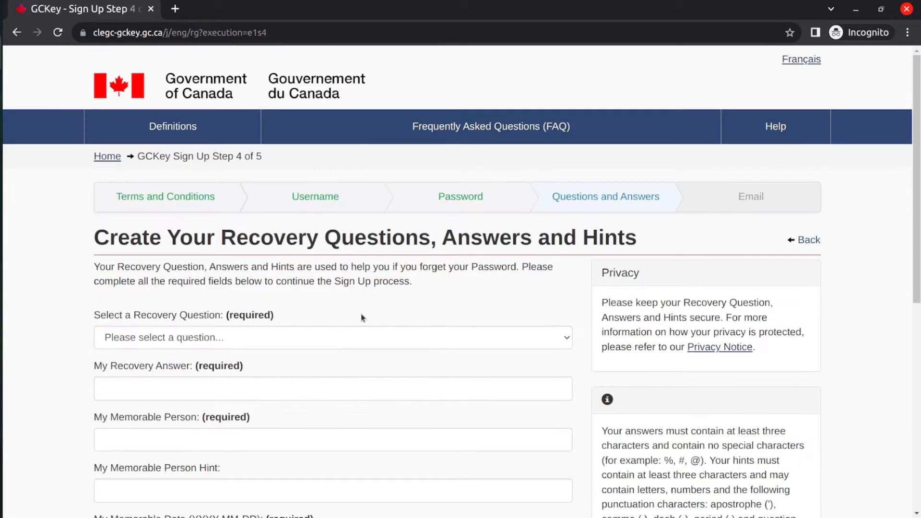
# Step: Choose the favourite-subject-in-school recovery question and enter its answer
pyautogui.scroll(-3, 288, 291)
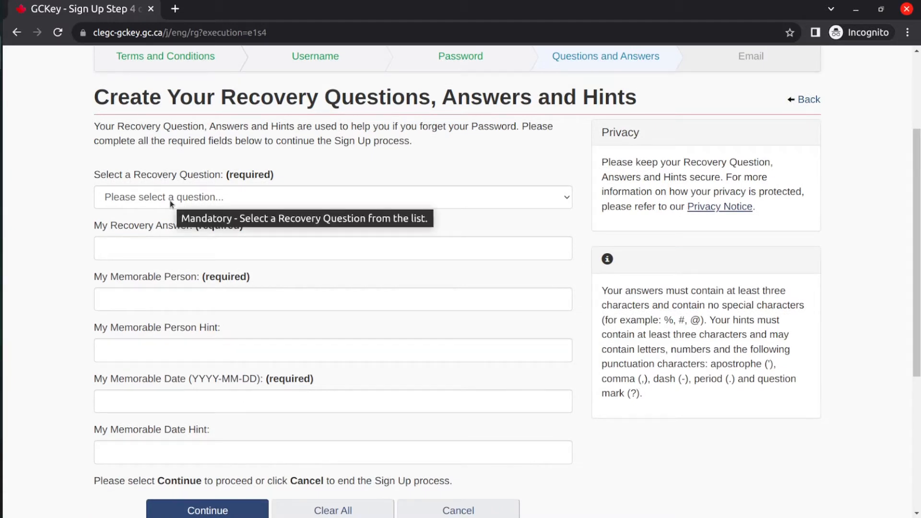
pyautogui.click(171, 204)
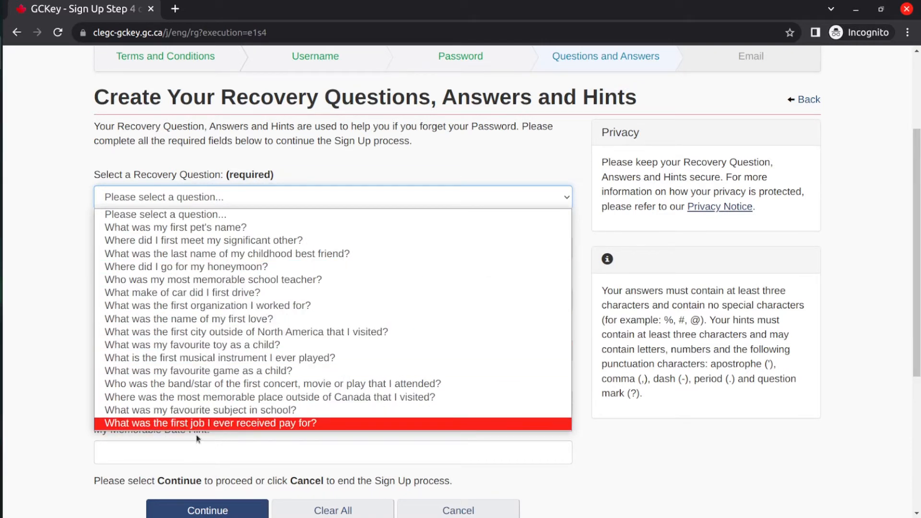
pyautogui.click(234, 411)
pyautogui.click(169, 259)
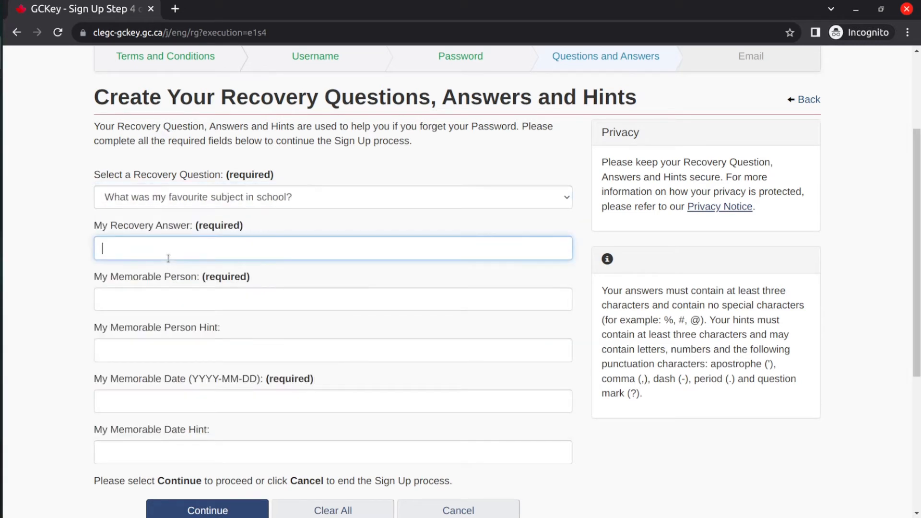
# Step: Fill in the memorable person and its hint
pyautogui.click(176, 305)
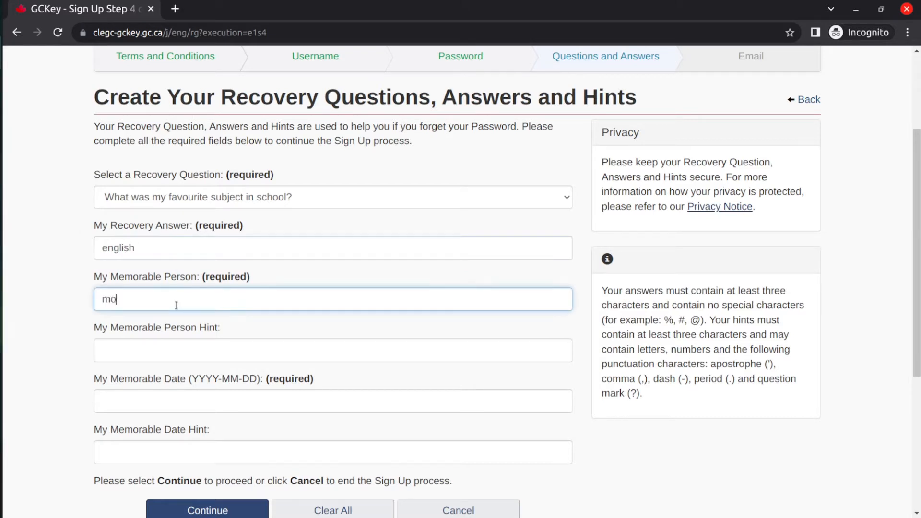
pyautogui.click(187, 350)
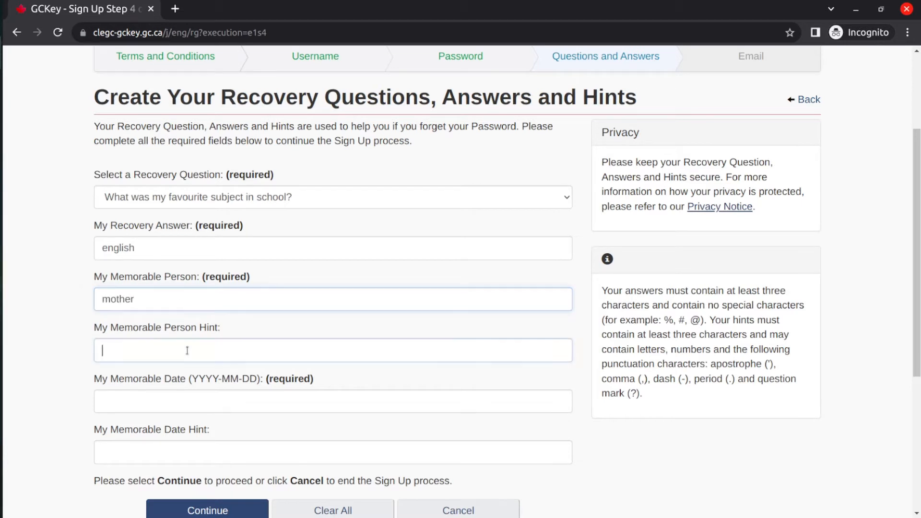
pyautogui.scroll(-1, 144, 286)
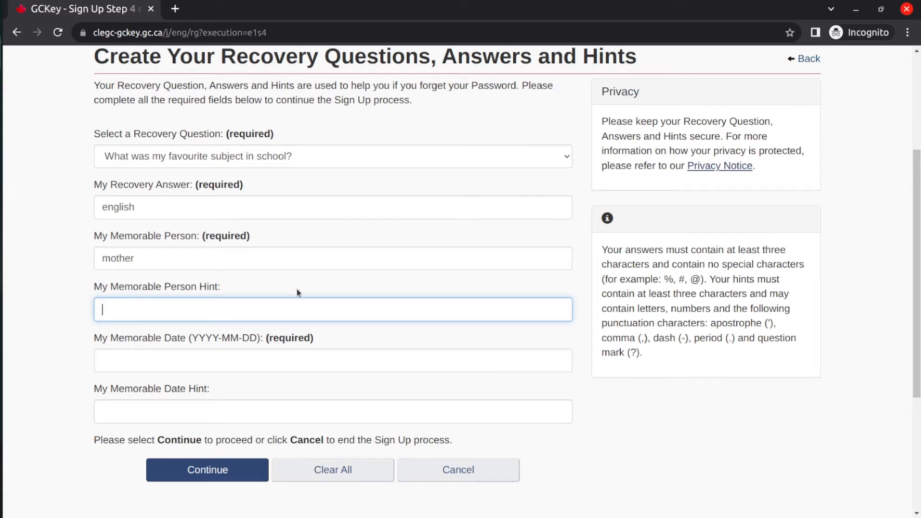
pyautogui.click(190, 260)
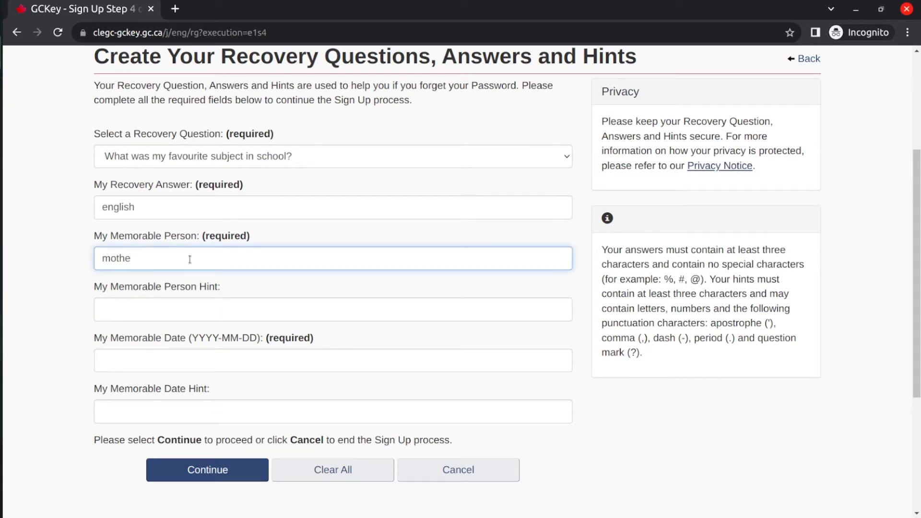
pyautogui.press('BackSpace')
pyautogui.press('BackSpace')
pyautogui.press('BackSpace')
pyautogui.press('BackSpace')
pyautogui.press('BackSpace')
pyautogui.click(195, 310)
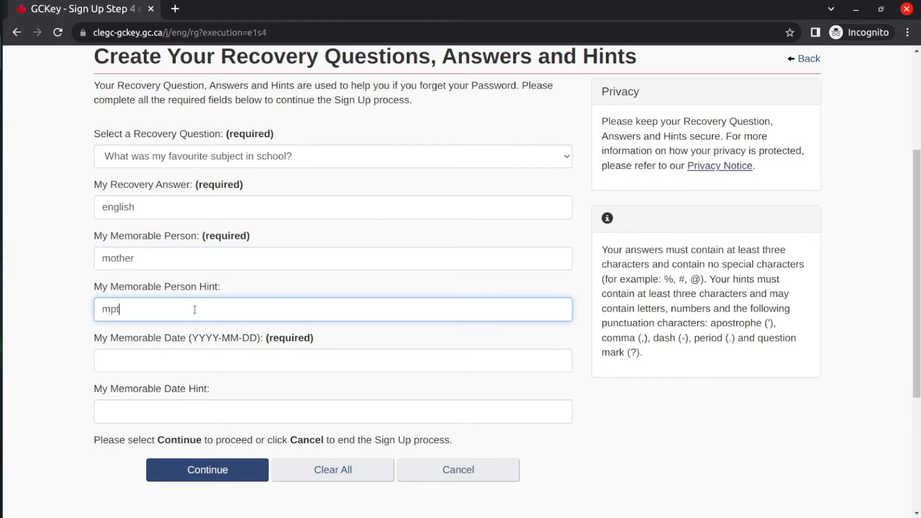
# Step: Enter the memorable date and its hint, then submit the recovery details
pyautogui.click(183, 367)
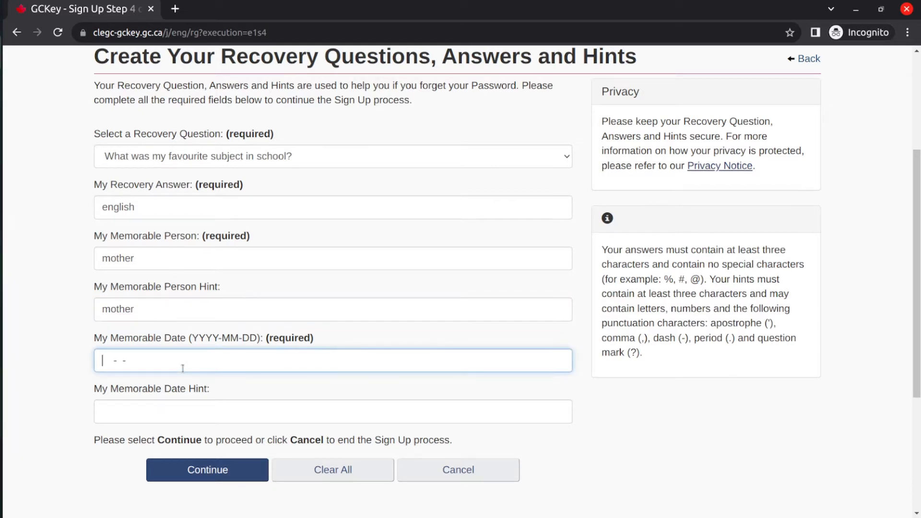
pyautogui.press('Right')
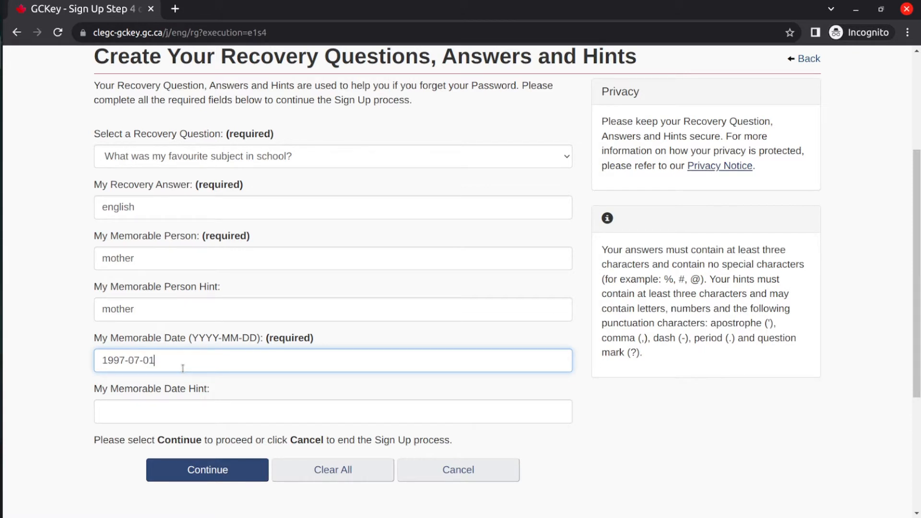
pyautogui.click(162, 405)
pyautogui.write('bor')
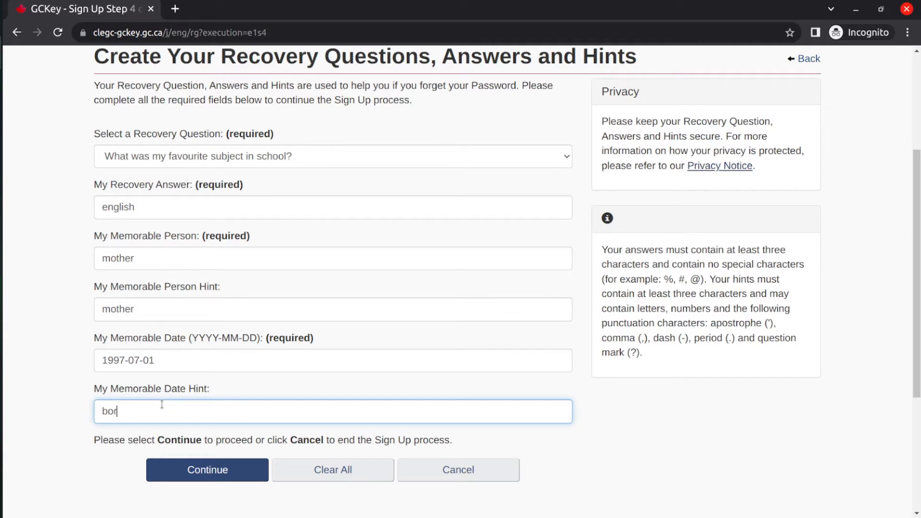
pyautogui.press('BackSpace')
pyautogui.press('BackSpace')
pyautogui.write('irthday')
pyautogui.click(211, 472)
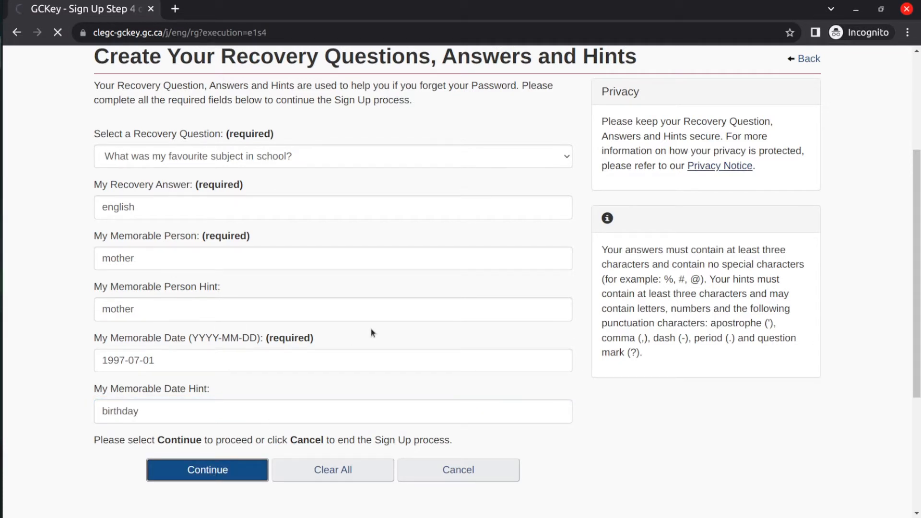
pyautogui.scroll(-4, 288, 354)
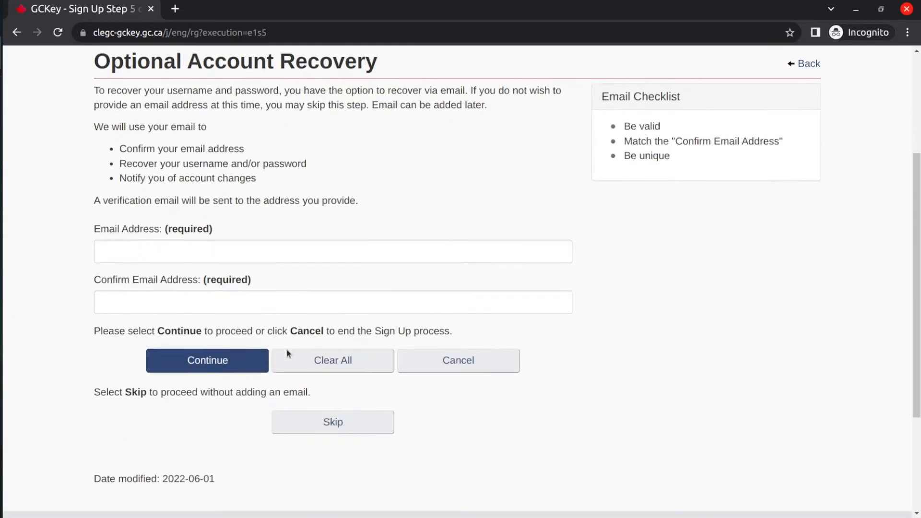
# Step: Enter the Gmail recovery address in both e-mail fields and complete GCKey sign-up
pyautogui.click(193, 258)
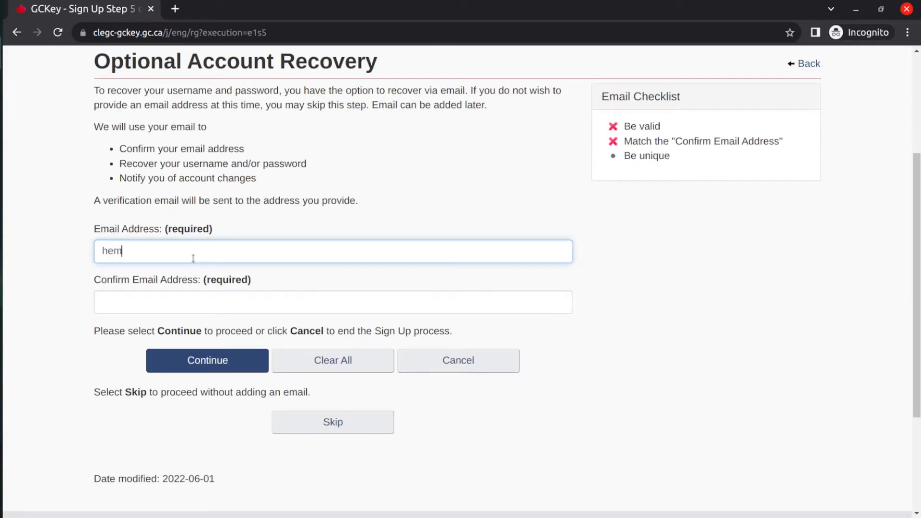
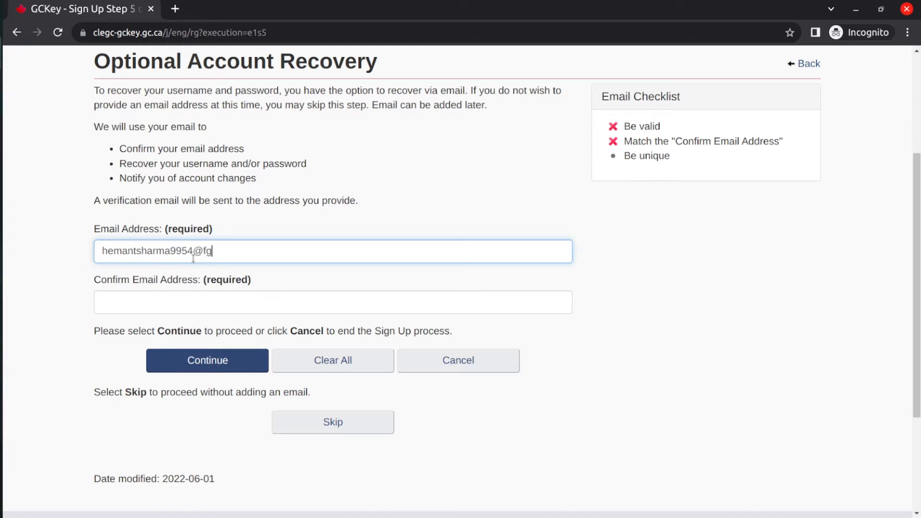
pyautogui.click(196, 304)
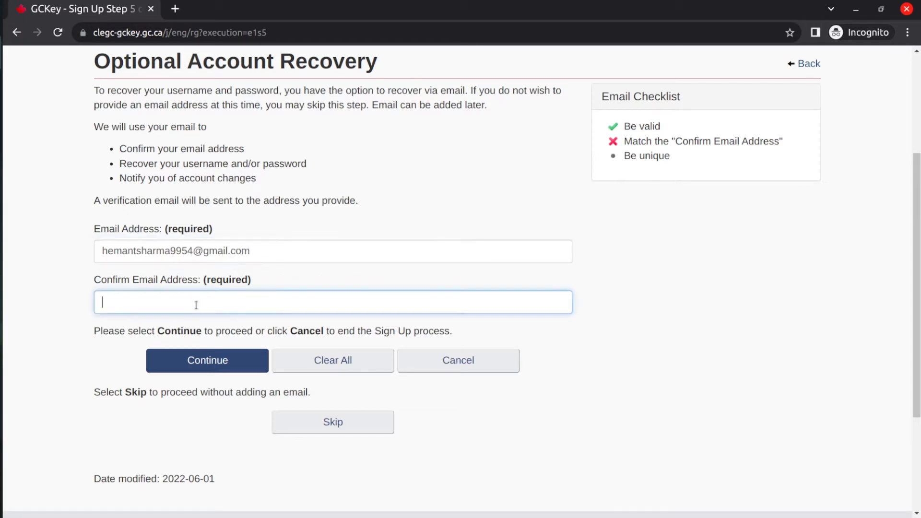
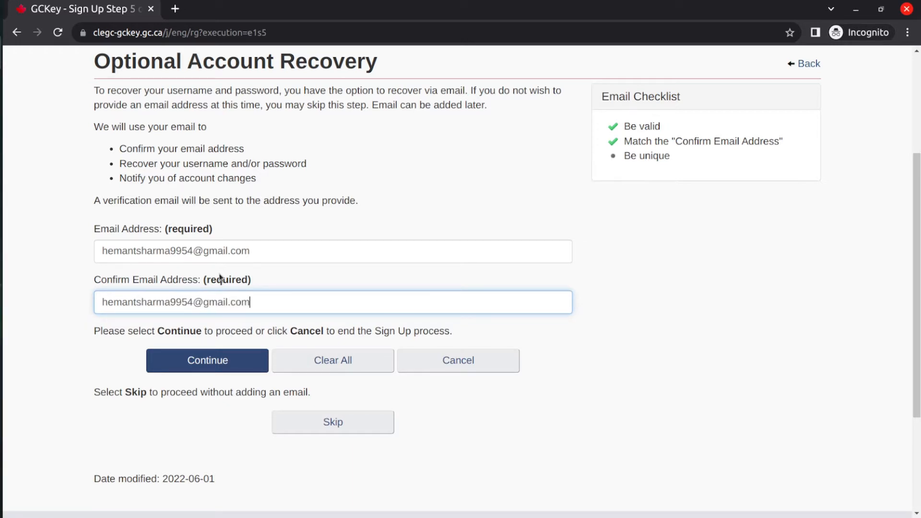
pyautogui.click(228, 366)
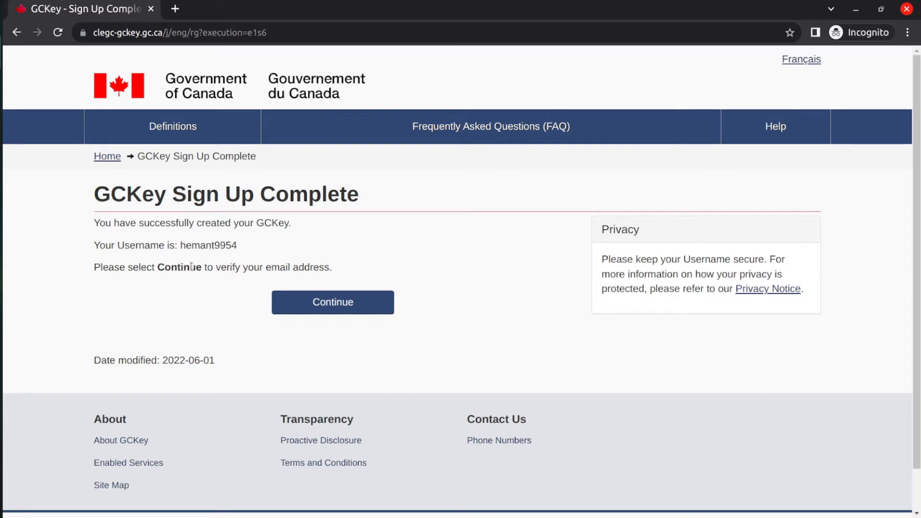
# Step: Enter the emailed confirmation code and continue through to the GCKey Welcome page
pyautogui.click(330, 308)
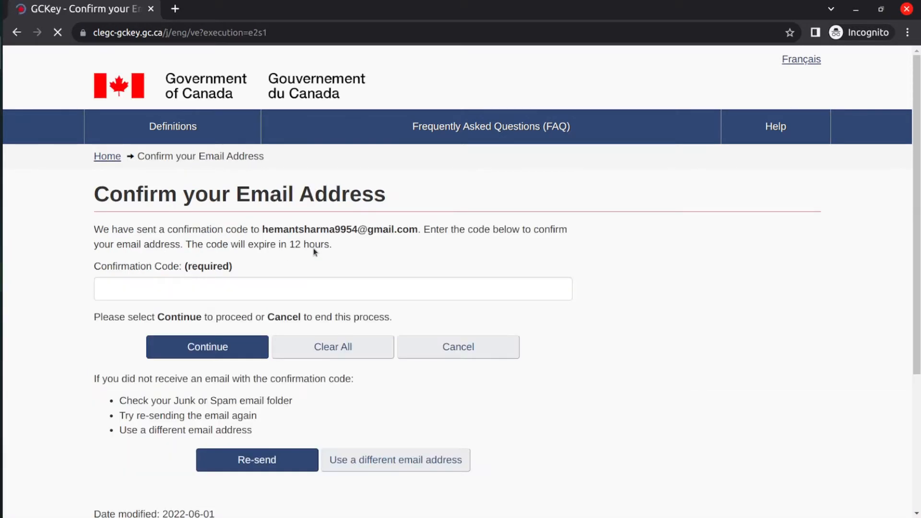
pyautogui.click(162, 285)
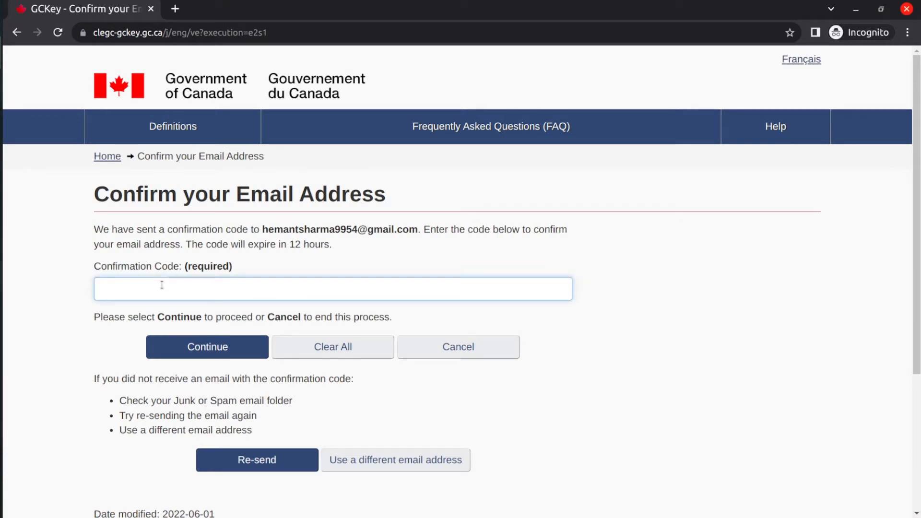
pyautogui.click(198, 347)
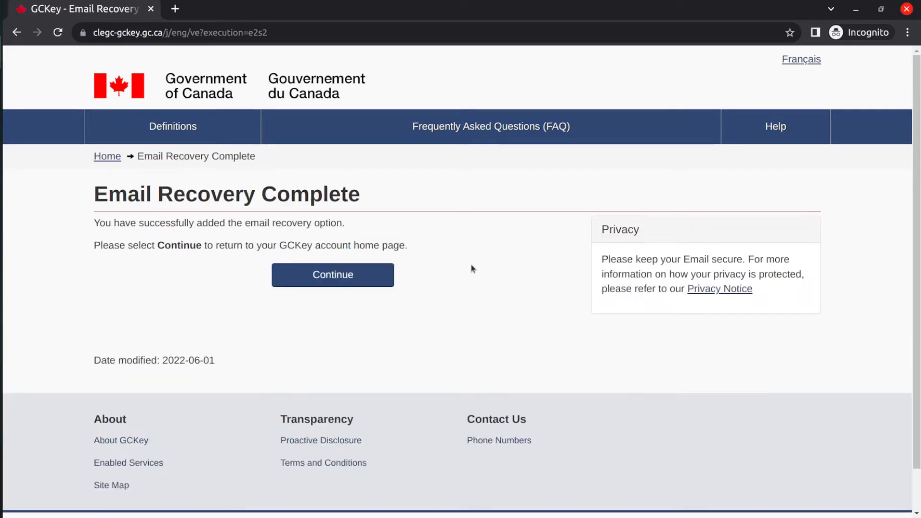
pyautogui.click(339, 282)
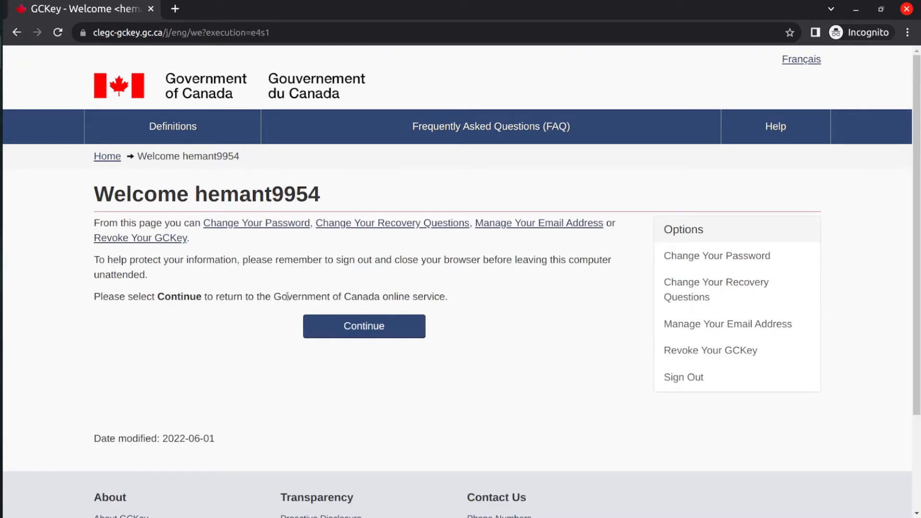
# Step: Continue to the IRCC online service and accept its Terms and Conditions
pyautogui.click(379, 327)
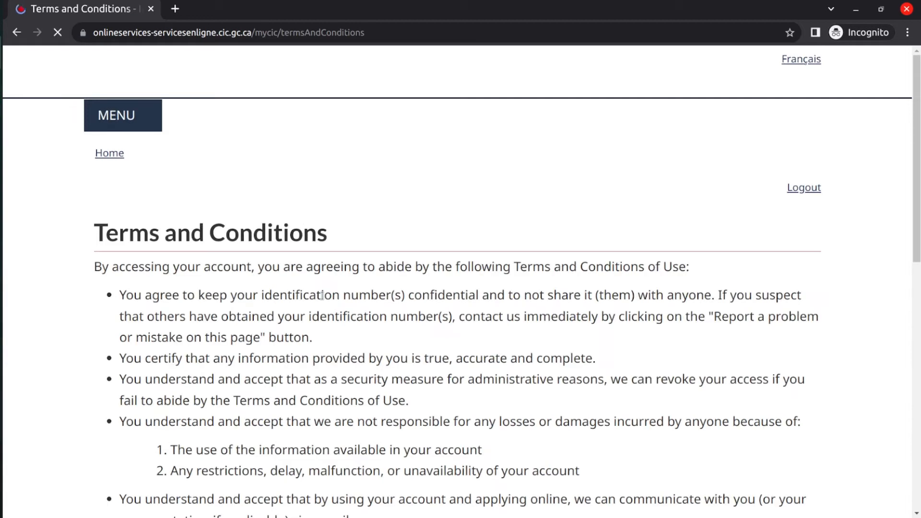
pyautogui.scroll(-10, 320, 317)
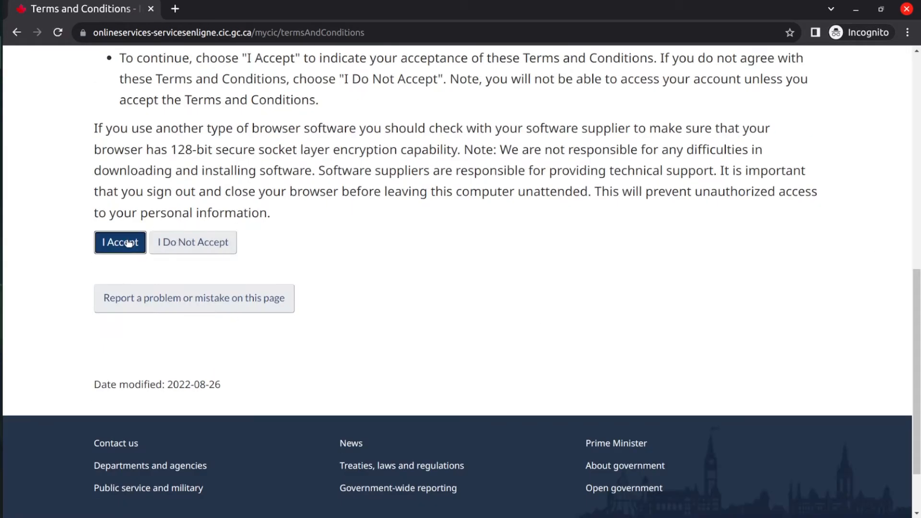
pyautogui.click(127, 244)
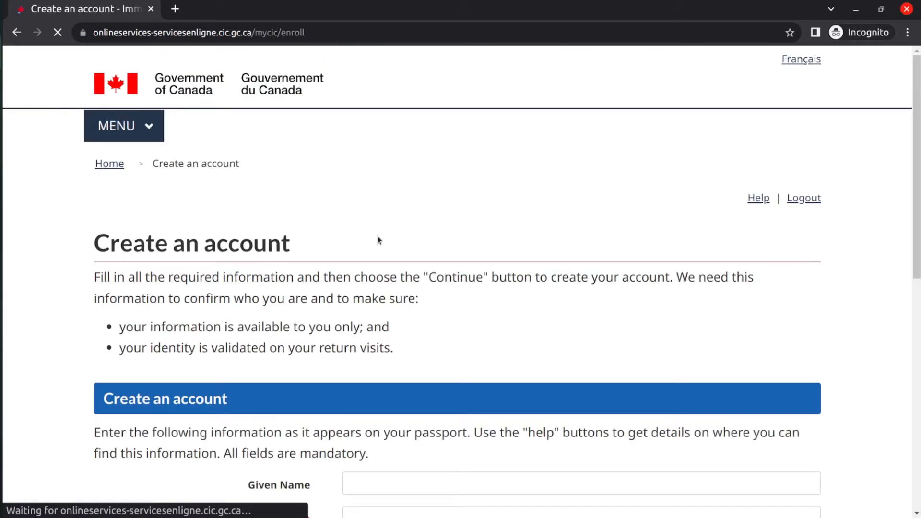
# Step: Enter the applicant's given name and last name as on the passport
pyautogui.scroll(-4, 407, 250)
pyautogui.click(427, 256)
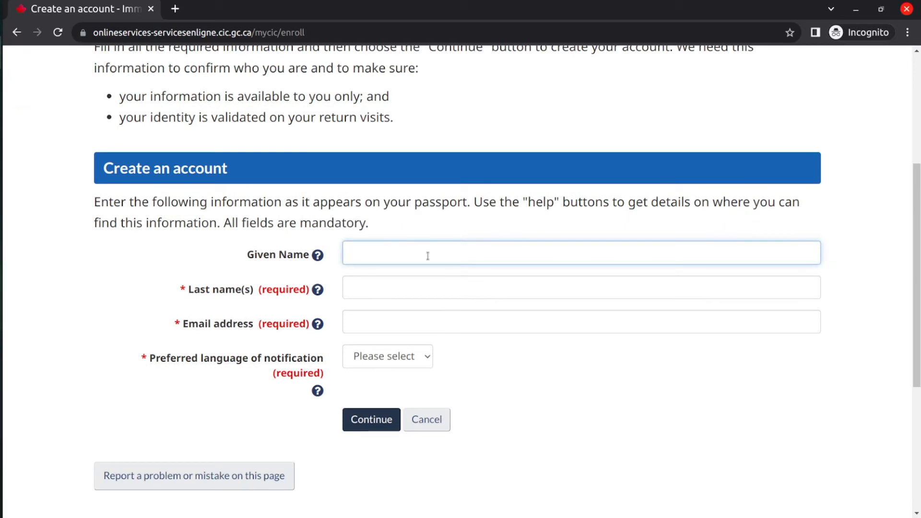
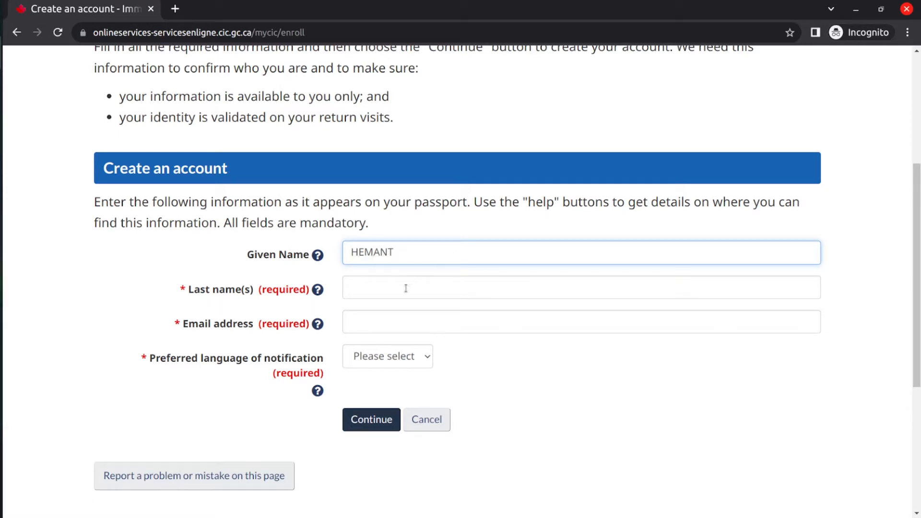
pyautogui.click(406, 288)
pyautogui.write('SHARMSA')
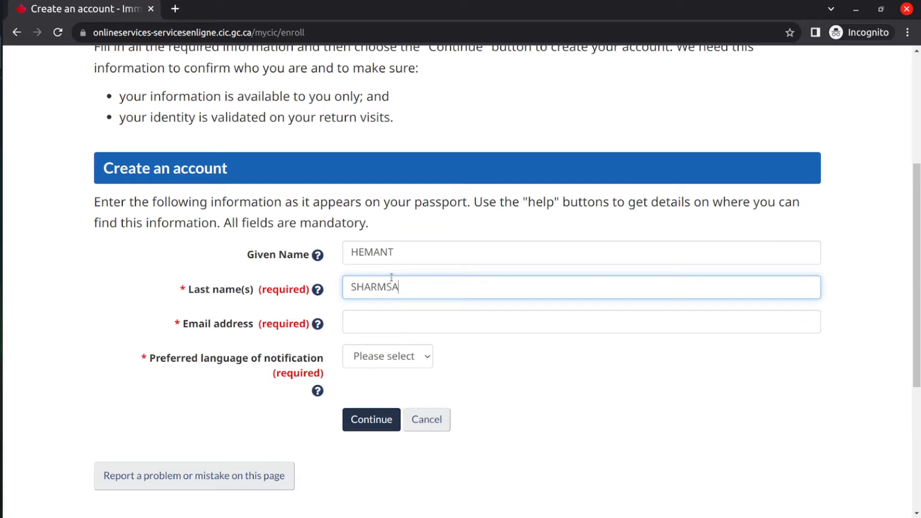
# Step: Enter the contact e-mail, choose English for notifications and submit the profile
pyautogui.click(409, 318)
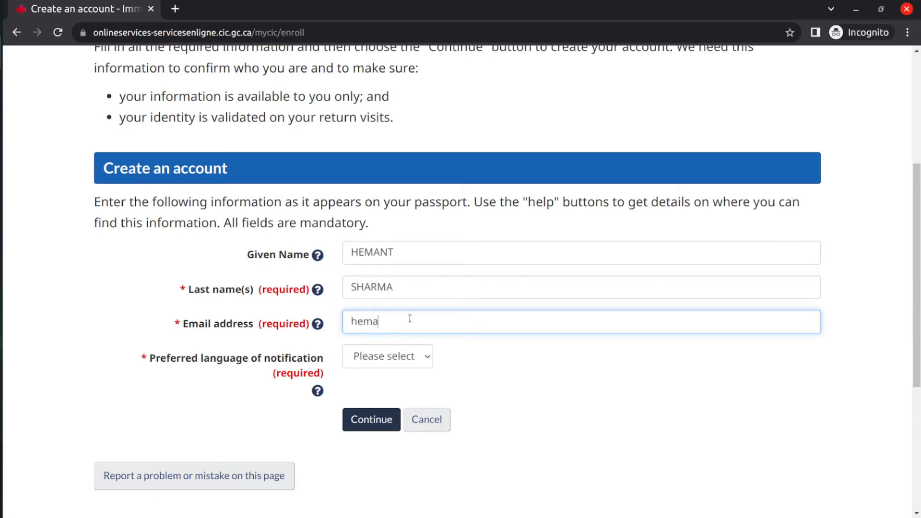
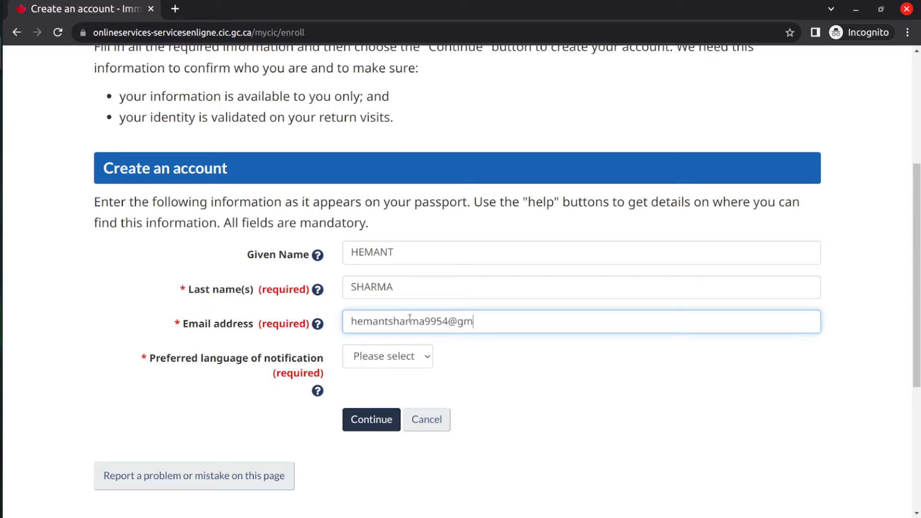
pyautogui.click(397, 356)
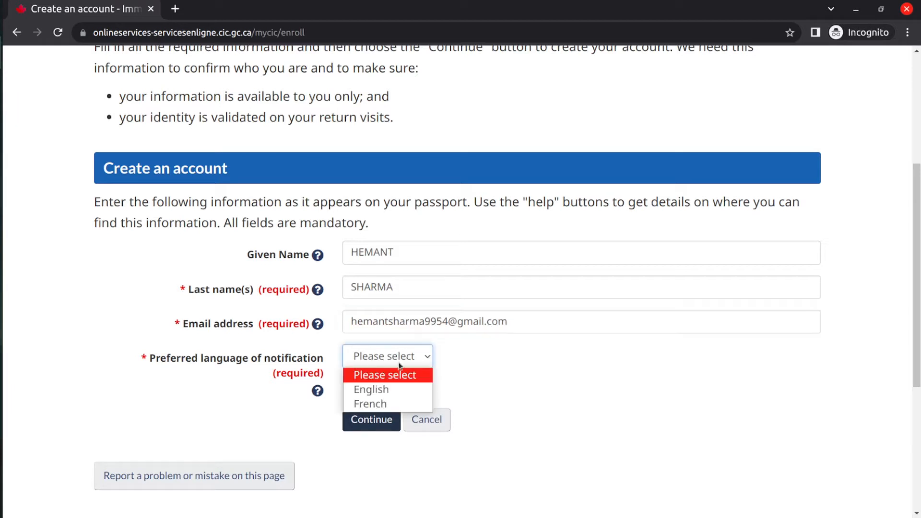
pyautogui.click(395, 388)
pyautogui.click(381, 423)
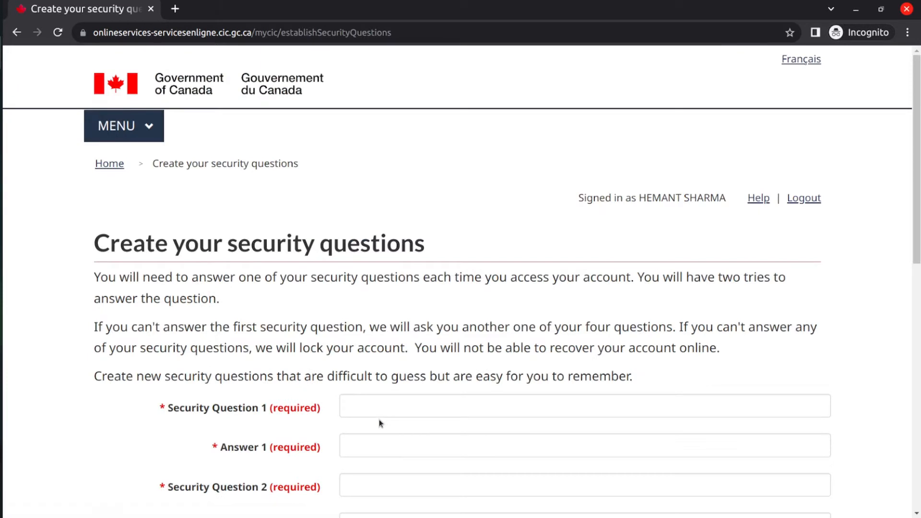
# Step: Add the school-name and mother's-name security questions with their answers
pyautogui.scroll(-3, 379, 419)
pyautogui.click(385, 224)
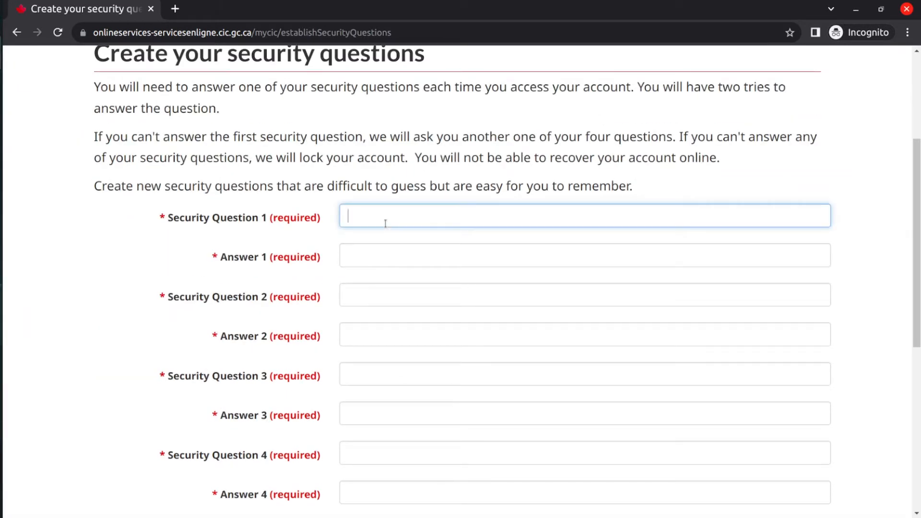
pyautogui.write('what is name of school')
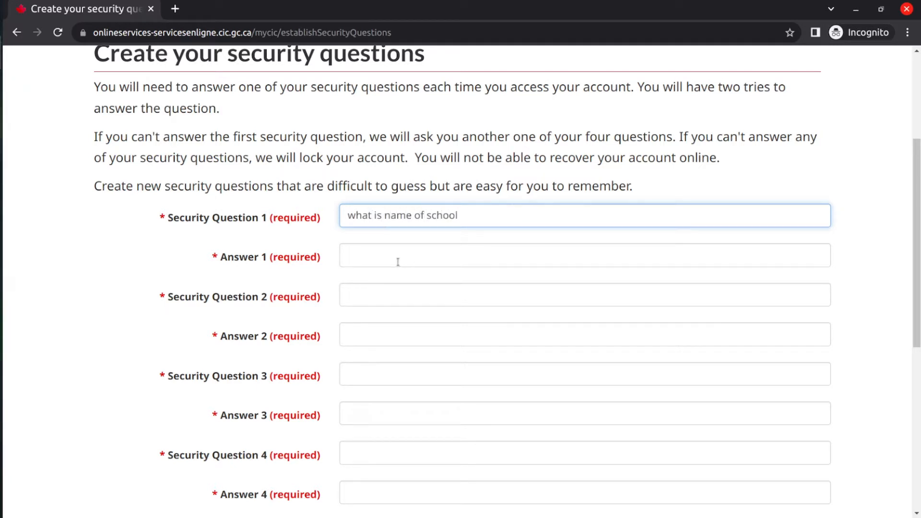
pyautogui.click(398, 262)
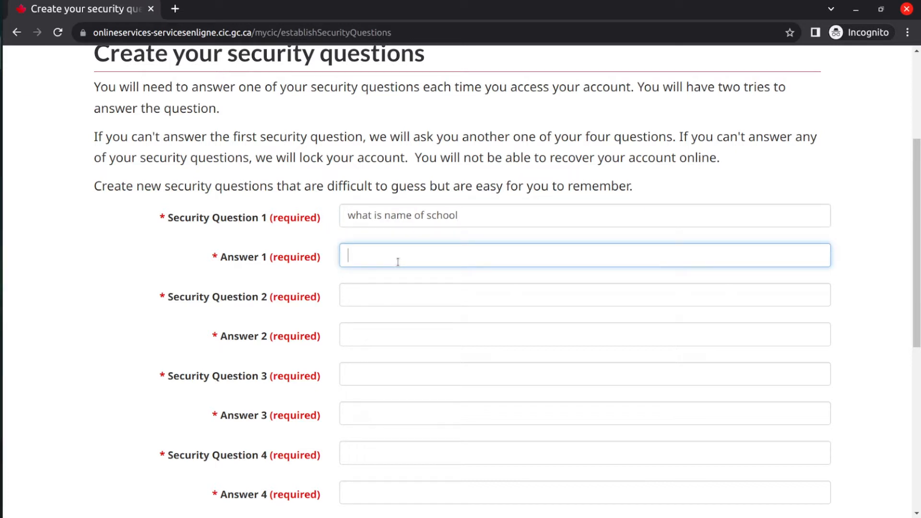
pyautogui.click(382, 290)
pyautogui.write('n')
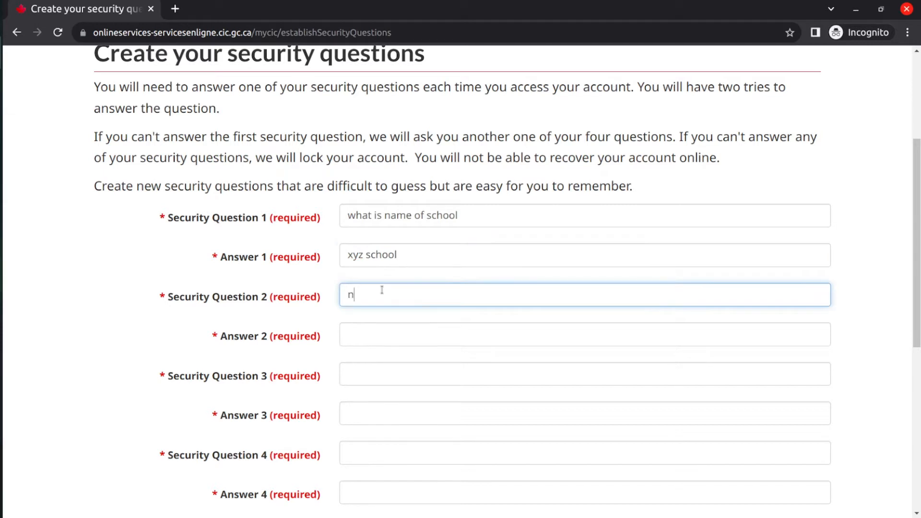
pyautogui.write('ame of mother')
pyautogui.click(400, 336)
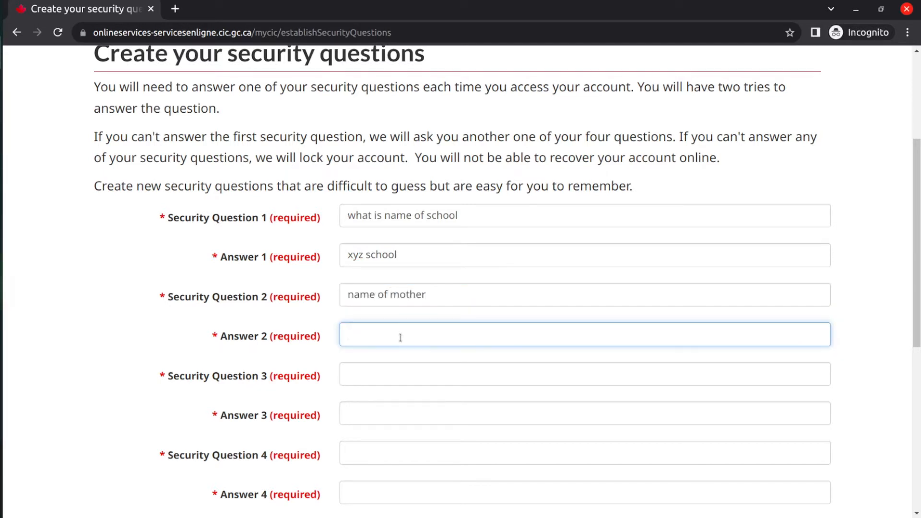
# Step: Add the father's-name and city-of-birth security questions with answers, then submit all four
pyautogui.click(378, 375)
pyautogui.write('nam')
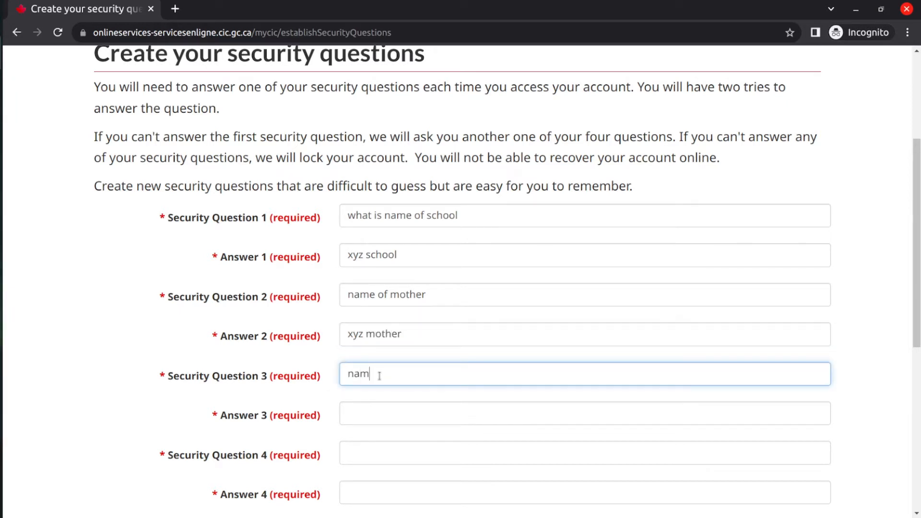
pyautogui.write('e pf fatj')
pyautogui.write('her')
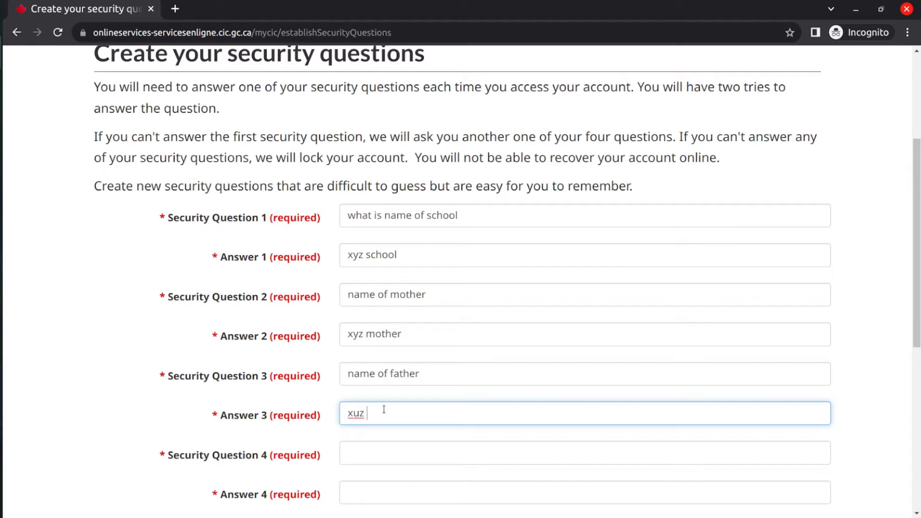
pyautogui.scroll(-2, 379, 368)
pyautogui.click(353, 335)
pyautogui.write('car')
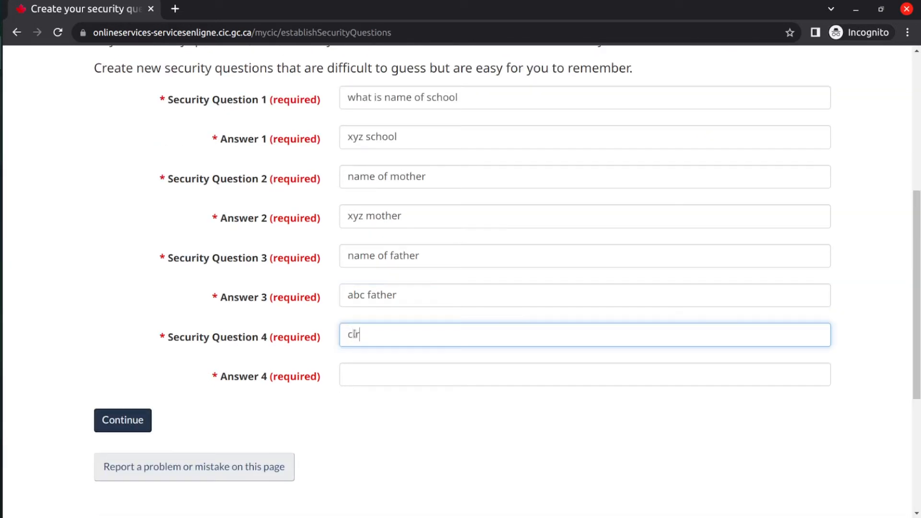
pyautogui.write('ity of ')
pyautogui.write('bor')
pyautogui.write('rth')
pyautogui.click(356, 373)
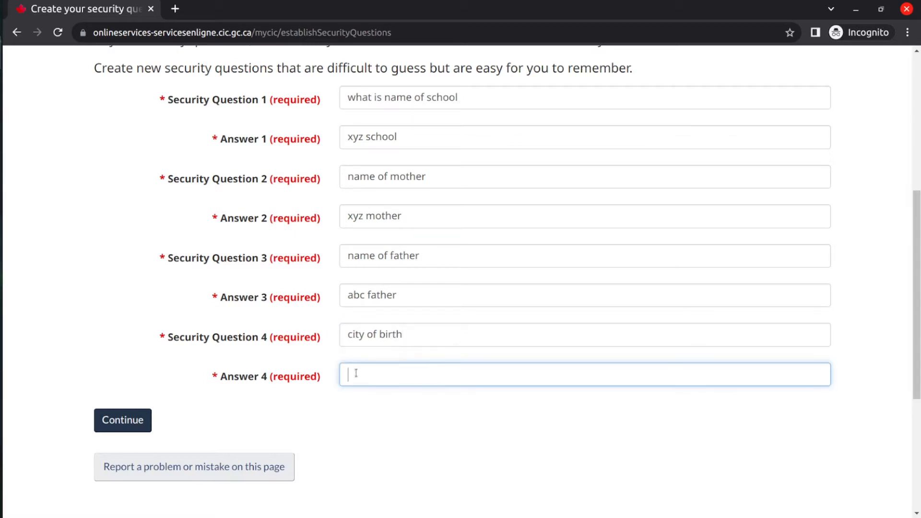
pyautogui.click(142, 421)
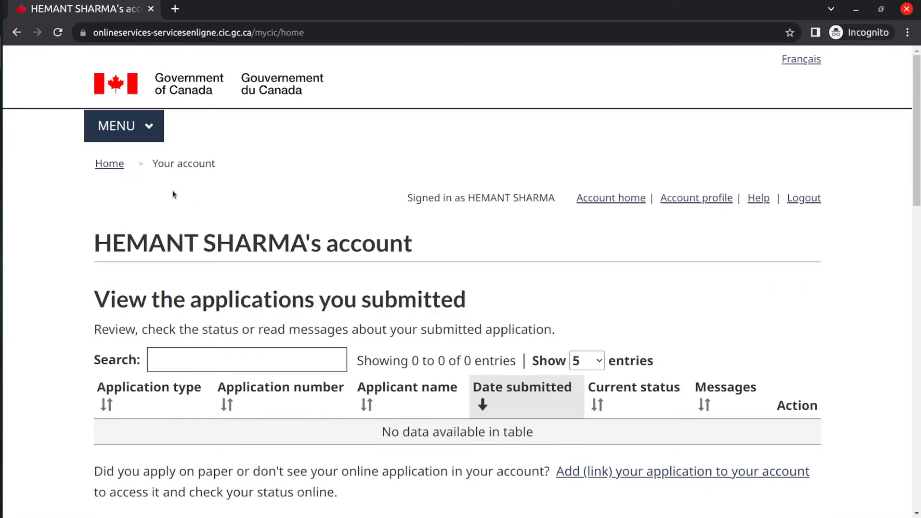
# Step: Start an application to come to Canada and launch the Express Entry questionnaire, leaving the reference code blank
pyautogui.scroll(-8, 203, 245)
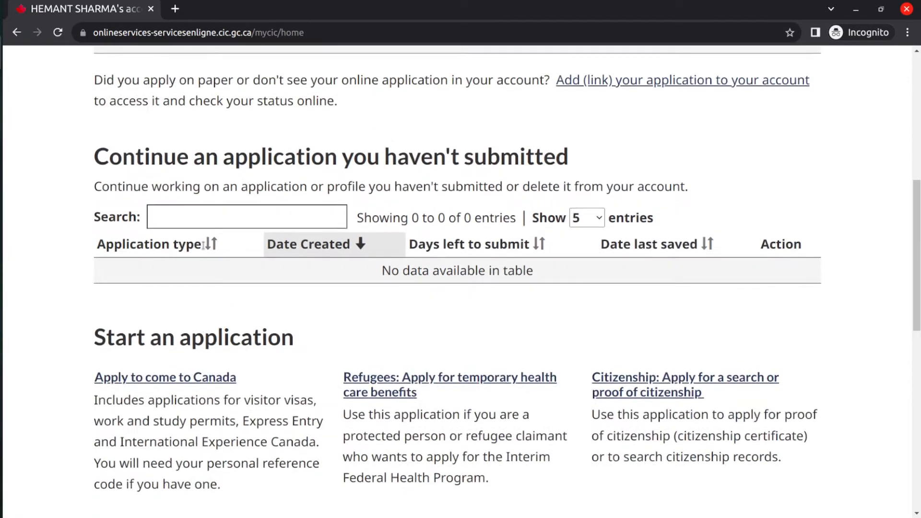
pyautogui.scroll(-5, 203, 245)
pyautogui.scroll(2, 203, 246)
pyautogui.click(137, 242)
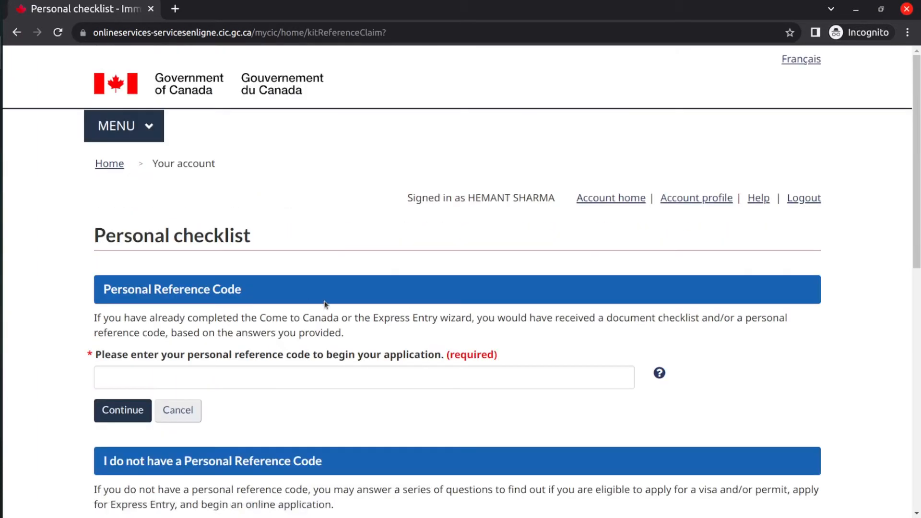
pyautogui.scroll(-1, 301, 306)
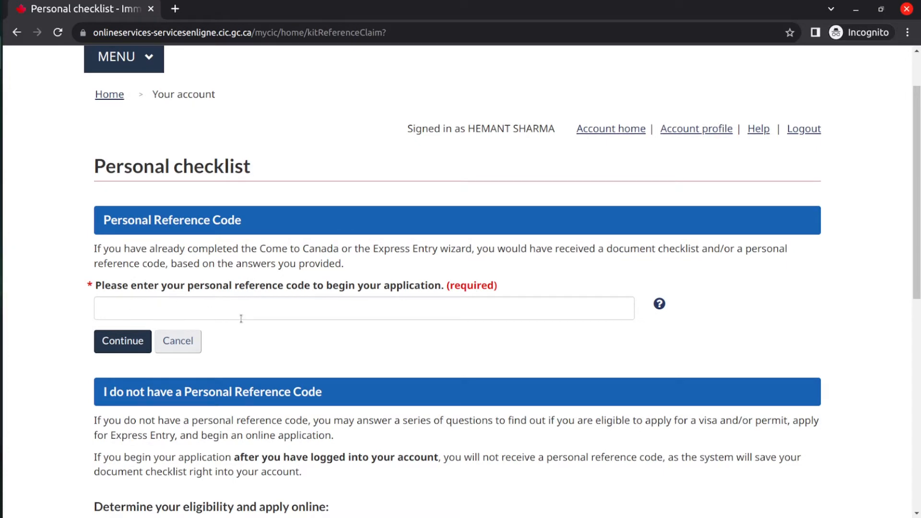
pyautogui.click(269, 308)
pyautogui.scroll(-3, 269, 308)
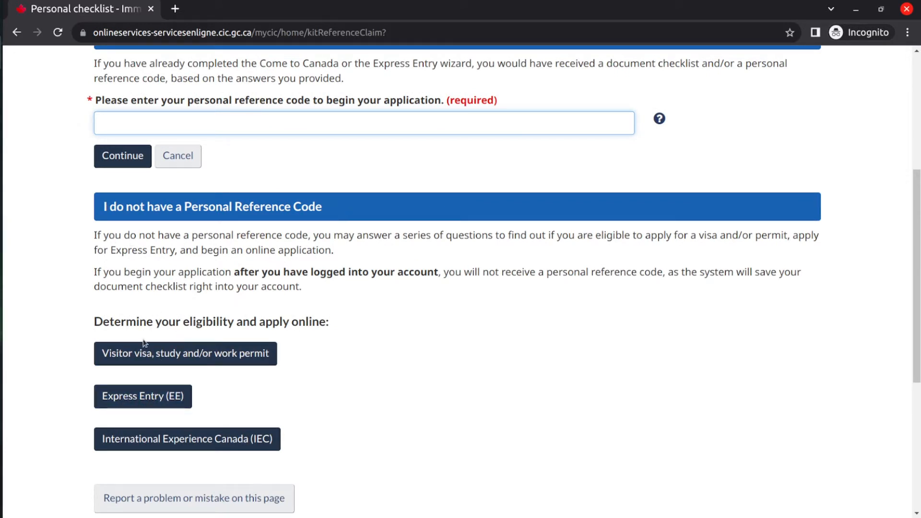
pyautogui.click(136, 399)
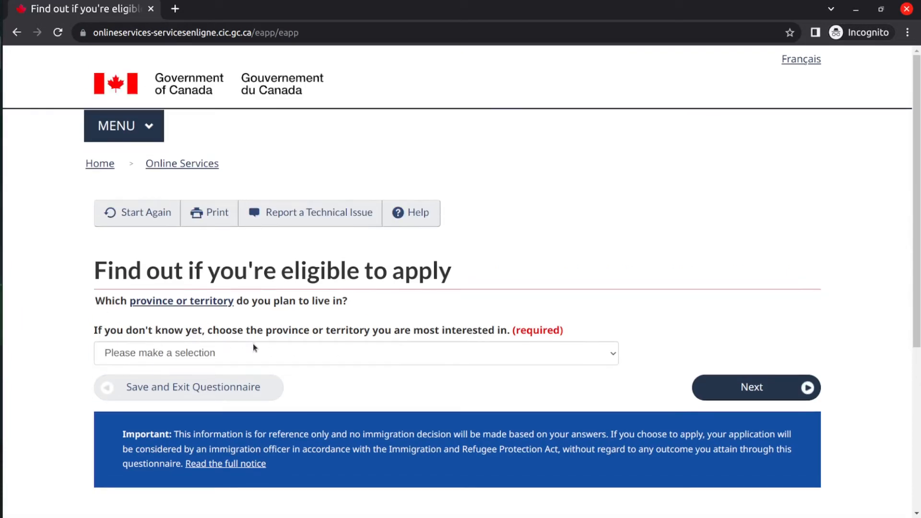
# Step: Pick Ontario from the province and territory list and go to the next question
pyautogui.scroll(-2, 354, 331)
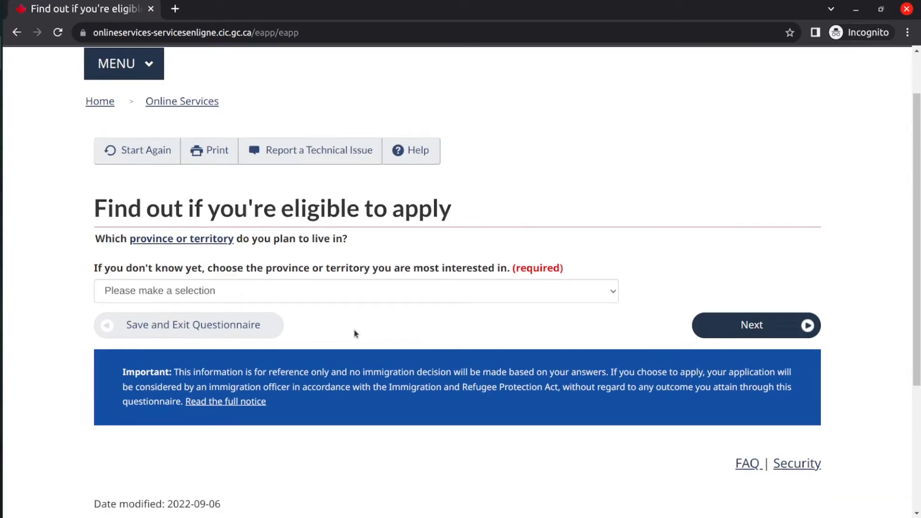
pyautogui.click(315, 291)
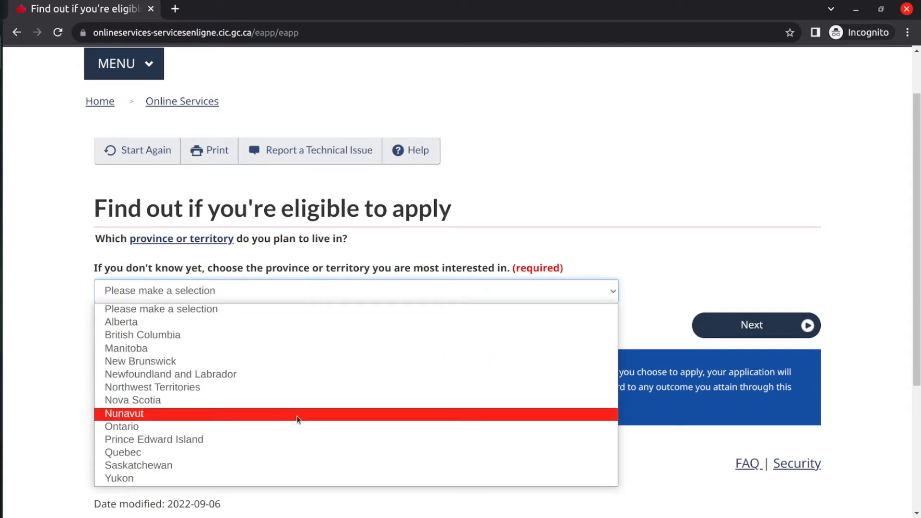
pyautogui.click(272, 427)
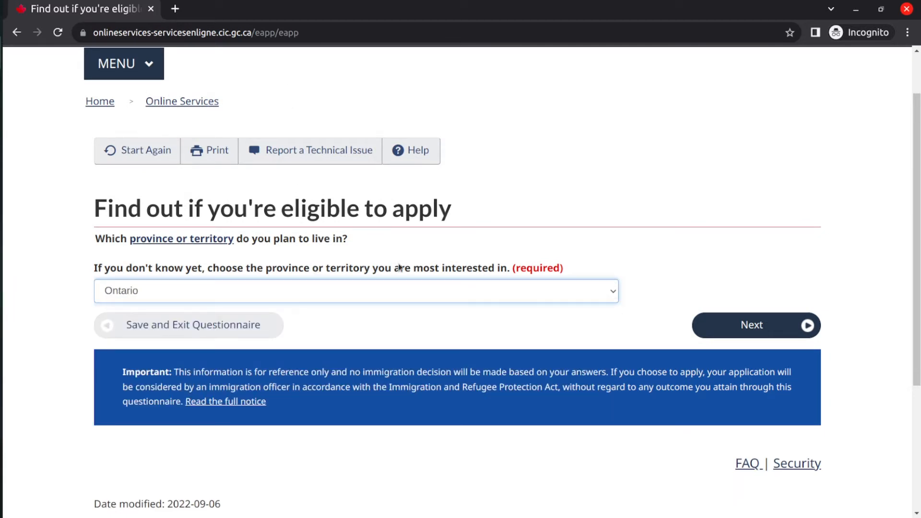
pyautogui.scroll(-1, 399, 263)
pyautogui.scroll(2, 398, 263)
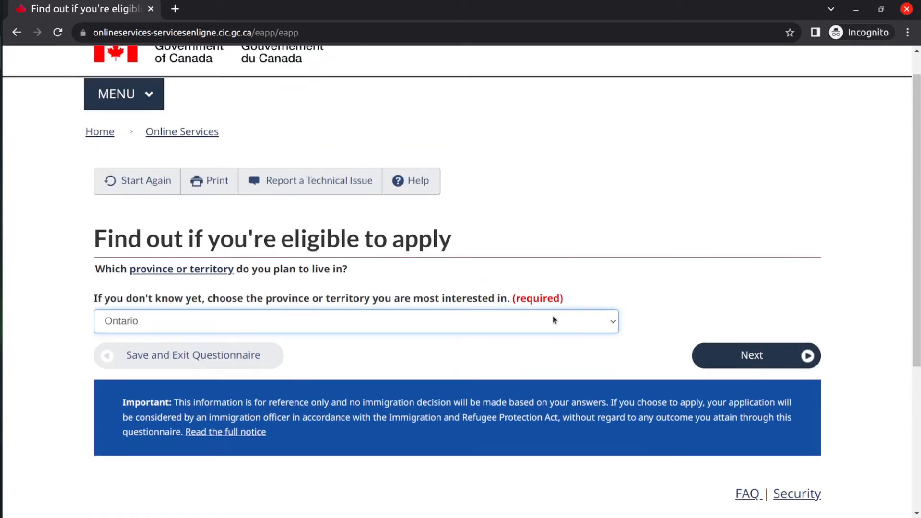
pyautogui.click(747, 359)
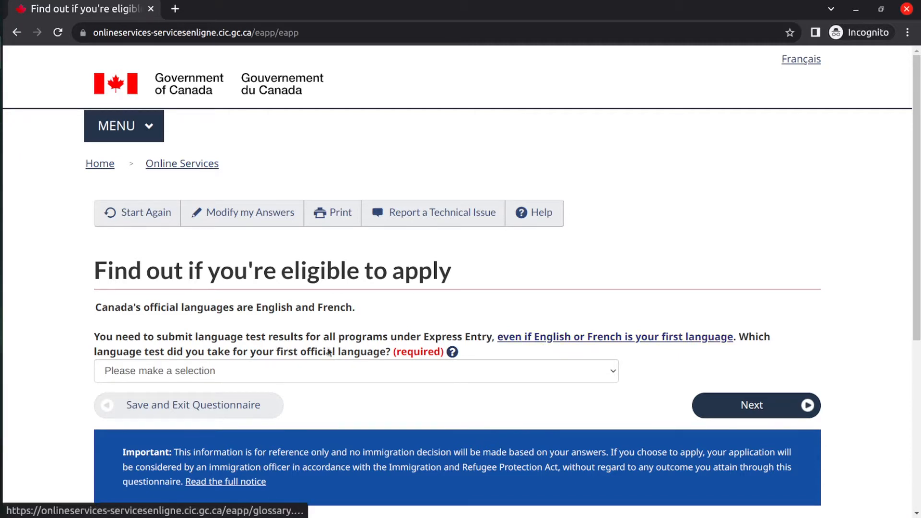
# Step: Choose IELTS as the first language test, taken on 10 August 2022
pyautogui.click(246, 370)
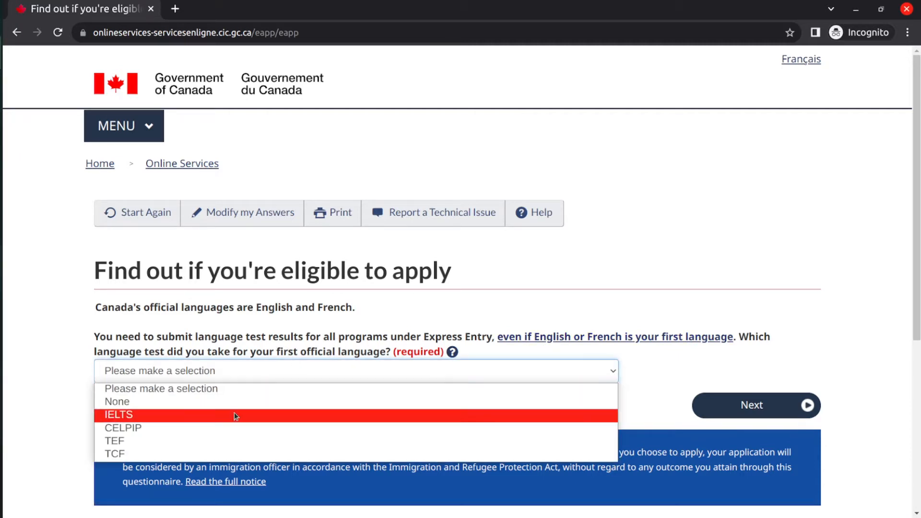
pyautogui.click(287, 413)
pyautogui.click(750, 414)
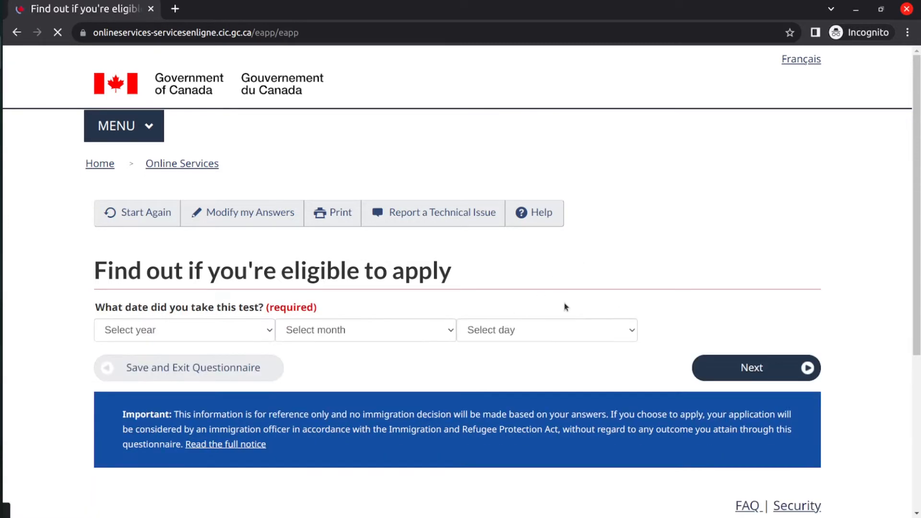
pyautogui.click(184, 330)
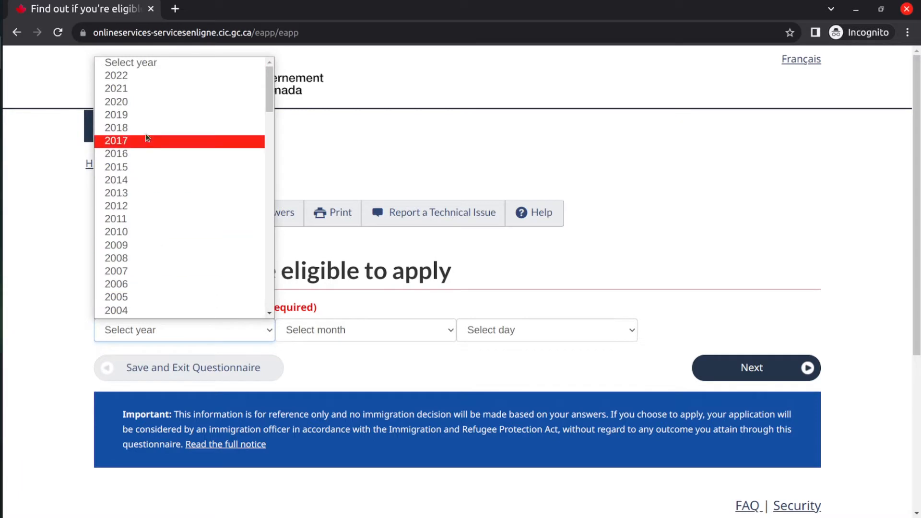
pyautogui.click(131, 75)
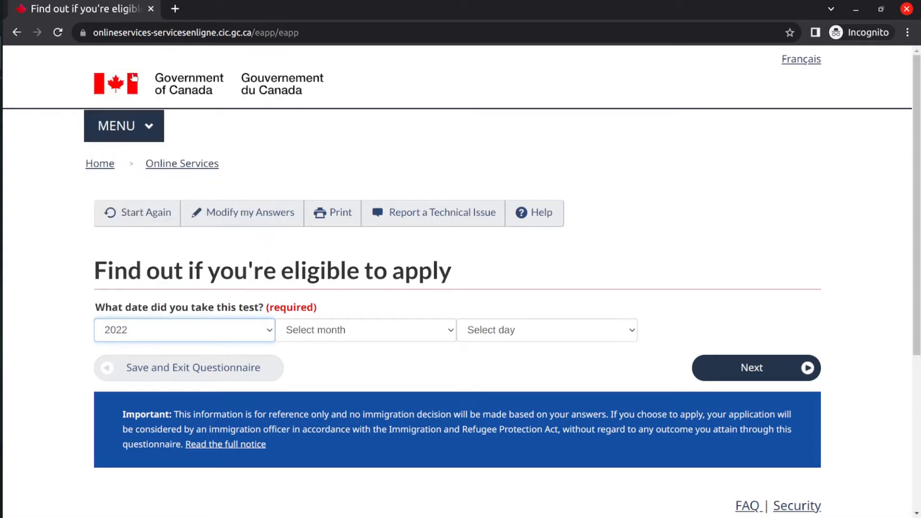
pyautogui.click(354, 332)
pyautogui.click(322, 453)
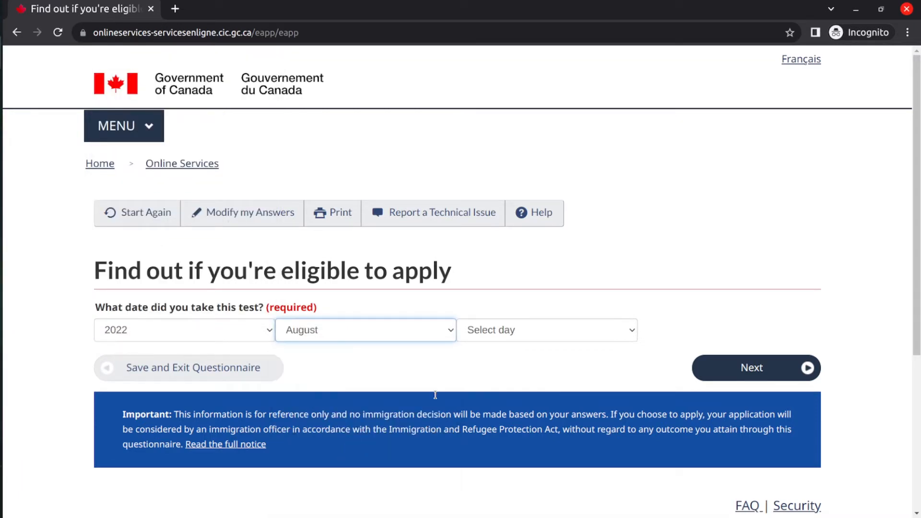
pyautogui.click(514, 337)
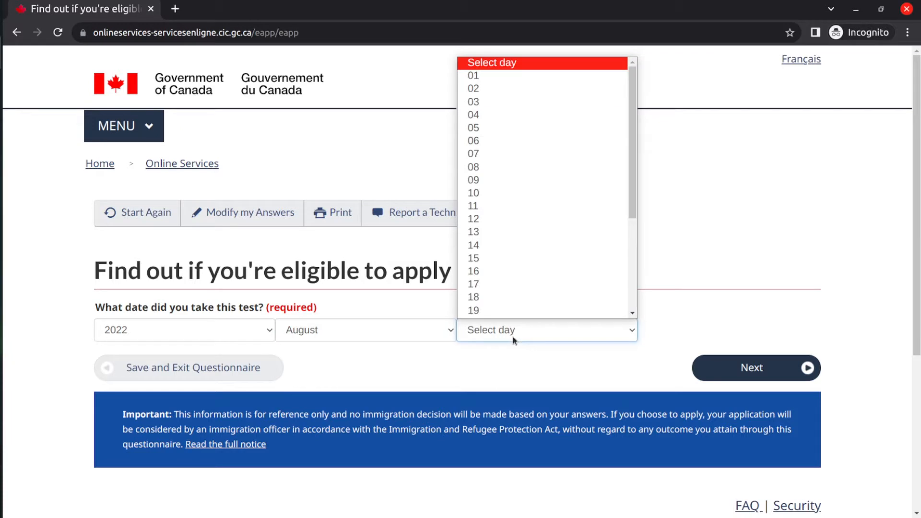
pyautogui.click(493, 197)
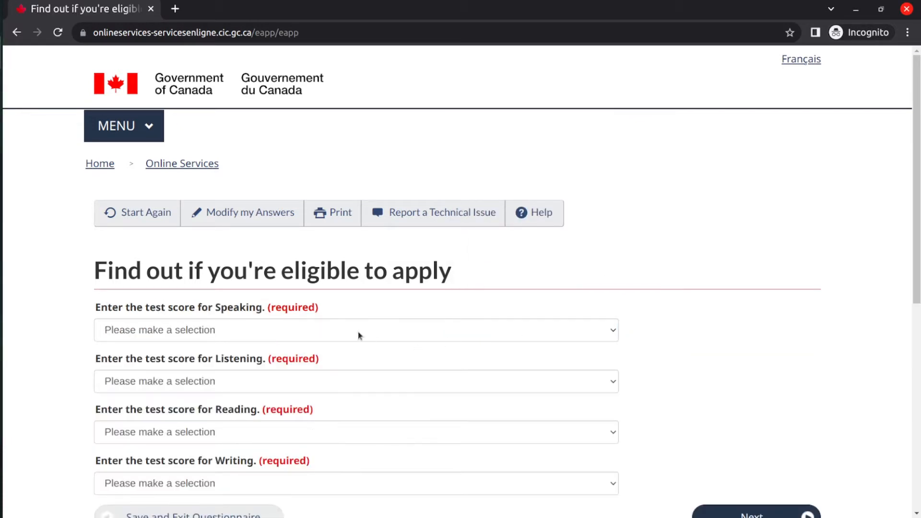
# Step: Enter IELTS scores: Speaking 7, Listening 8, Reading 7, Writing 7, and submit
pyautogui.scroll(-3, 358, 332)
pyautogui.click(240, 255)
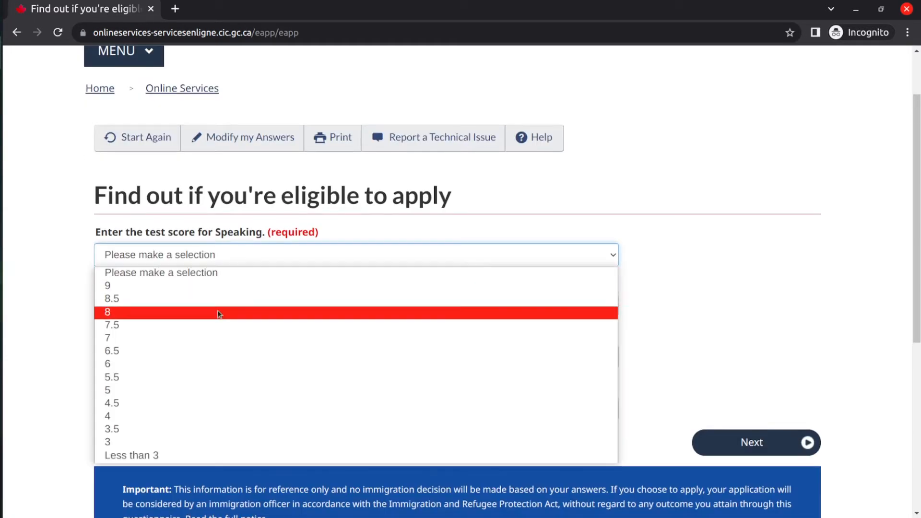
pyautogui.click(219, 338)
pyautogui.click(218, 307)
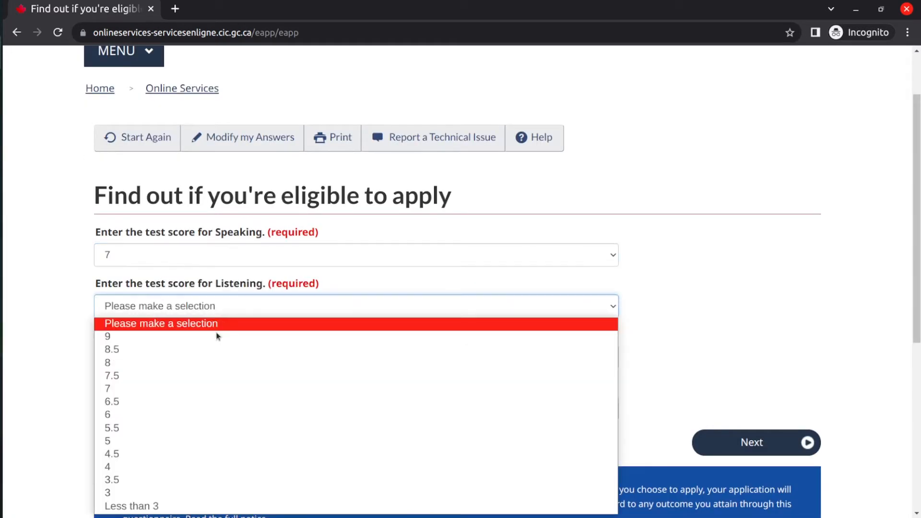
pyautogui.click(192, 363)
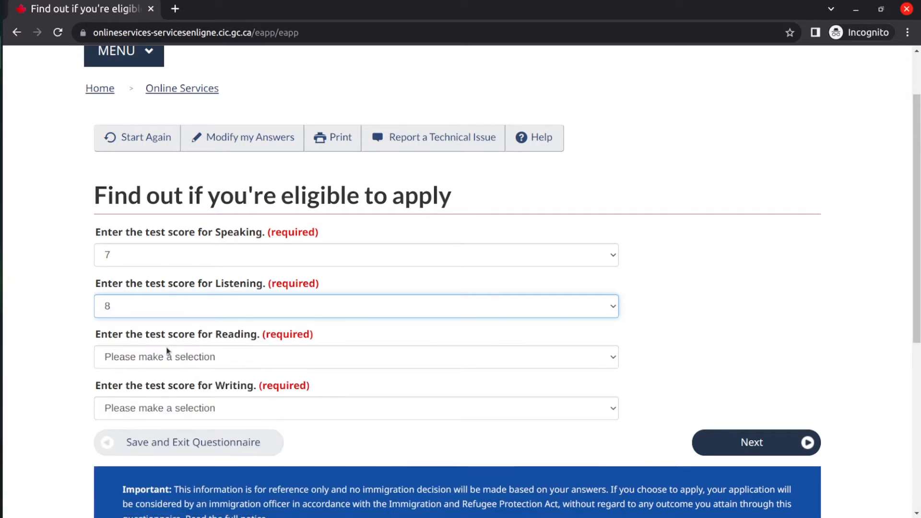
pyautogui.click(187, 356)
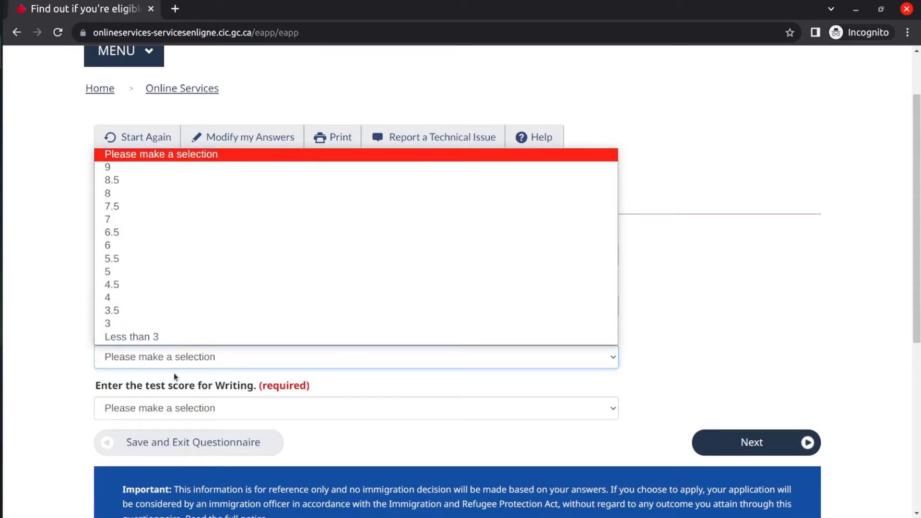
pyautogui.click(159, 220)
pyautogui.click(166, 408)
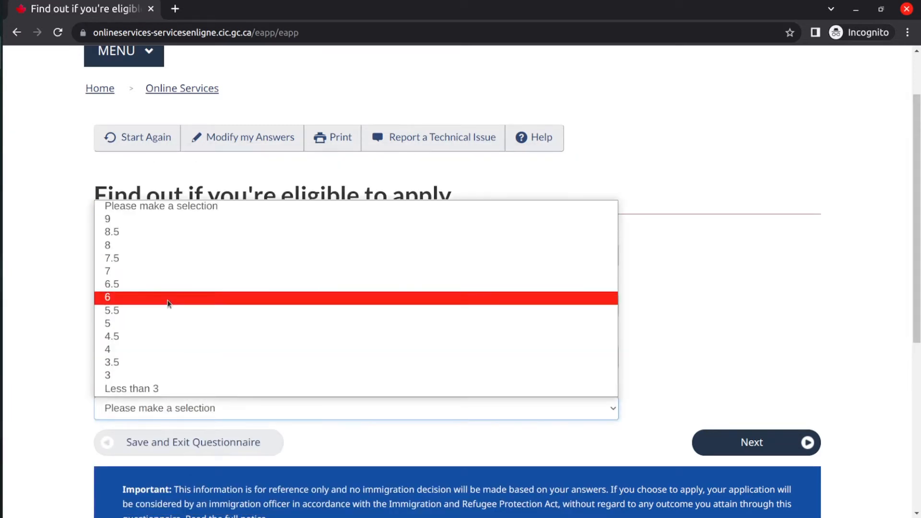
pyautogui.click(163, 276)
pyautogui.click(751, 443)
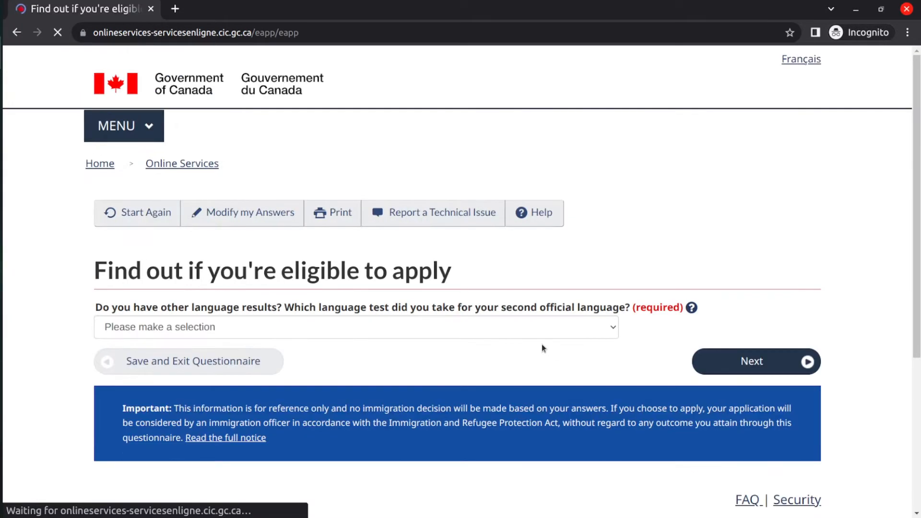
# Step: Answer None for a second language test
pyautogui.click(214, 333)
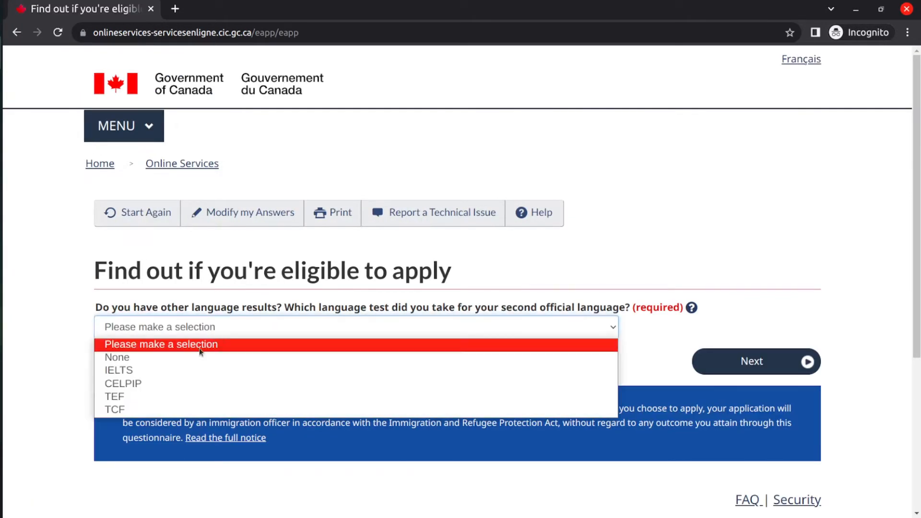
pyautogui.click(171, 357)
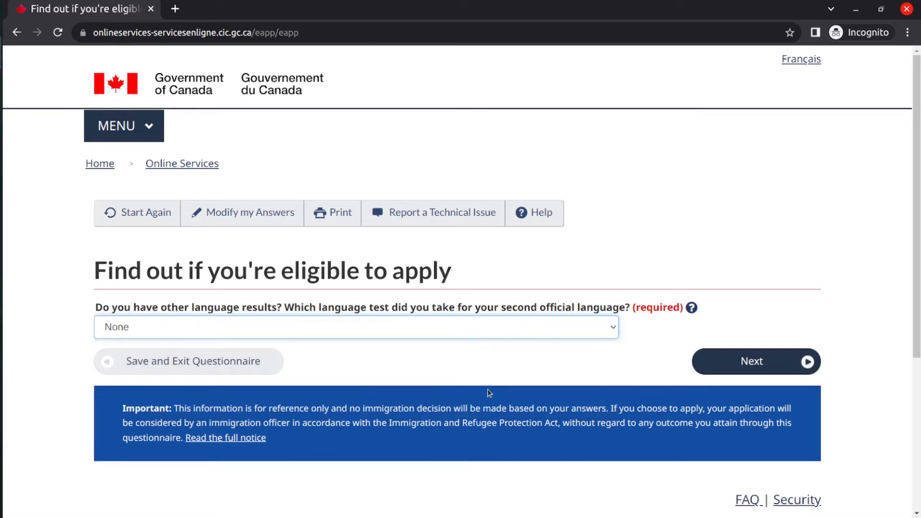
pyautogui.click(733, 367)
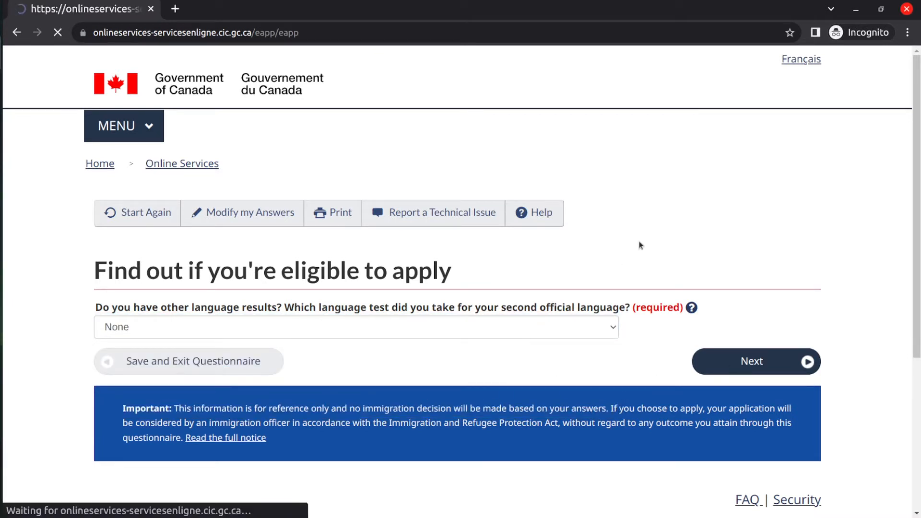
# Step: Answer None for Canadian skilled work experience and 'None of the above' for NOC level
pyautogui.scroll(-1, 477, 313)
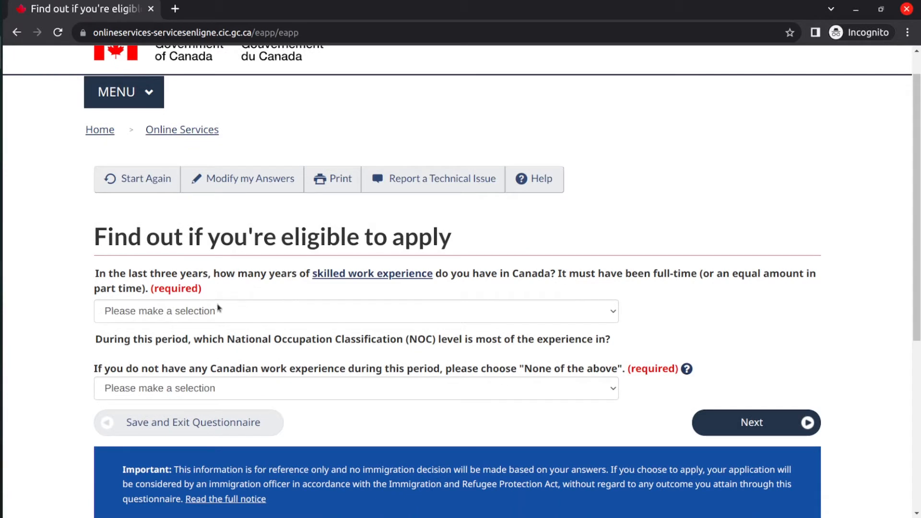
pyautogui.click(241, 315)
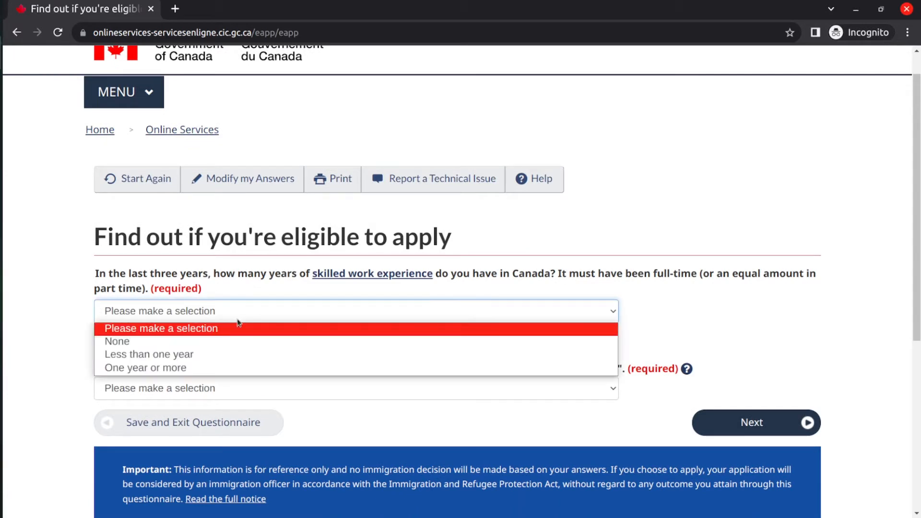
pyautogui.click(227, 342)
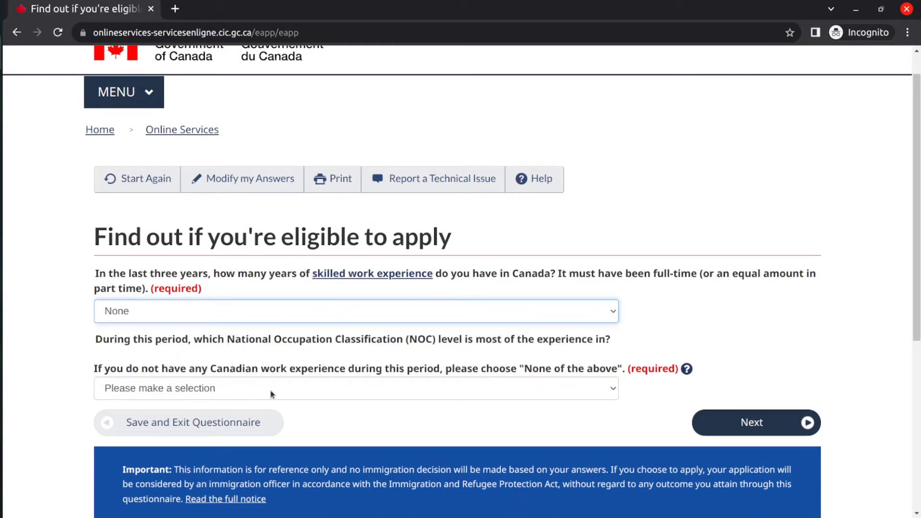
pyautogui.click(382, 388)
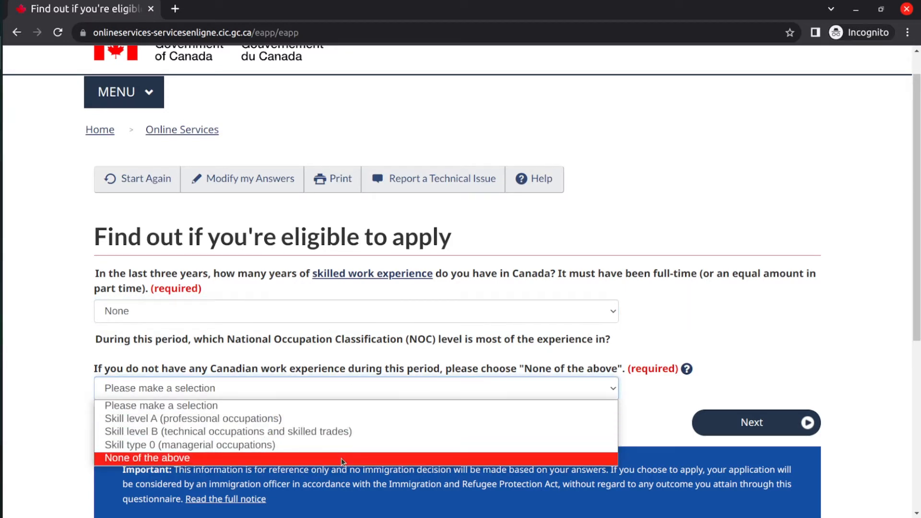
pyautogui.click(341, 458)
pyautogui.click(749, 431)
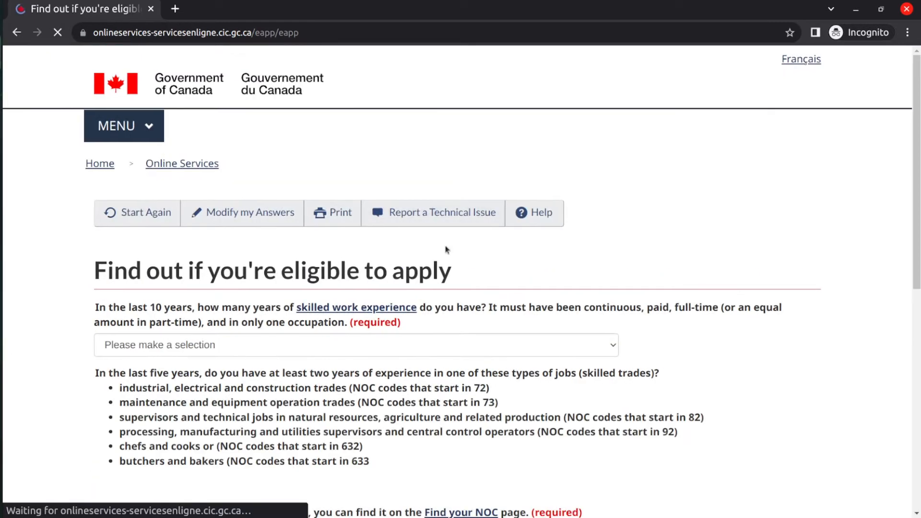
# Step: Record 'Two to Three' years of skilled work experience and None for skilled trades
pyautogui.scroll(-2, 448, 250)
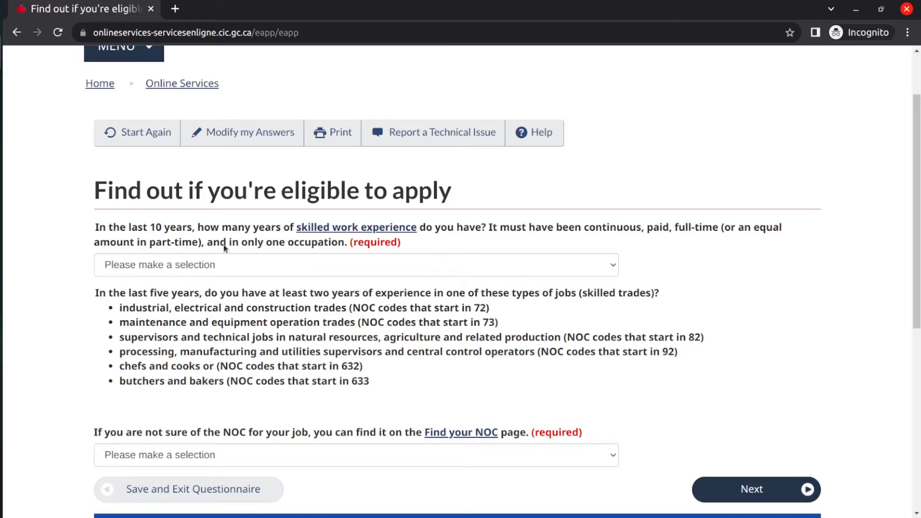
pyautogui.click(240, 274)
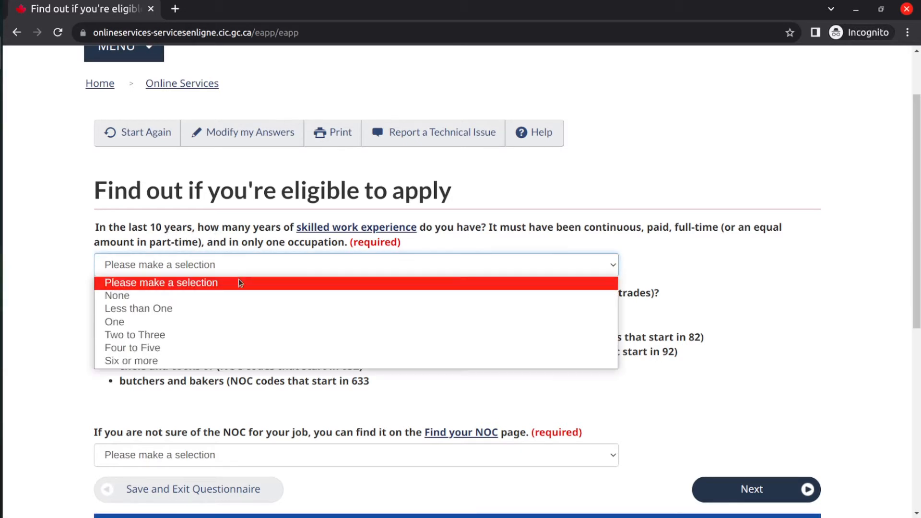
pyautogui.click(192, 338)
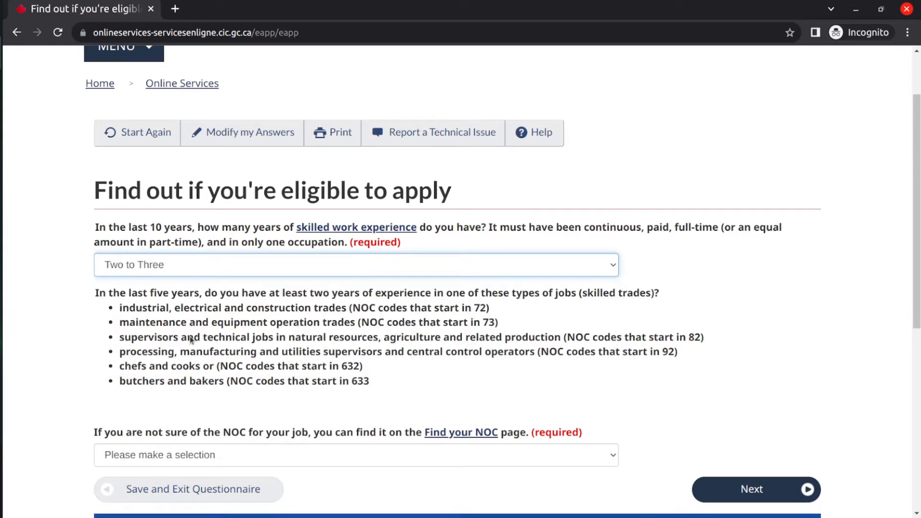
pyautogui.scroll(-1, 214, 324)
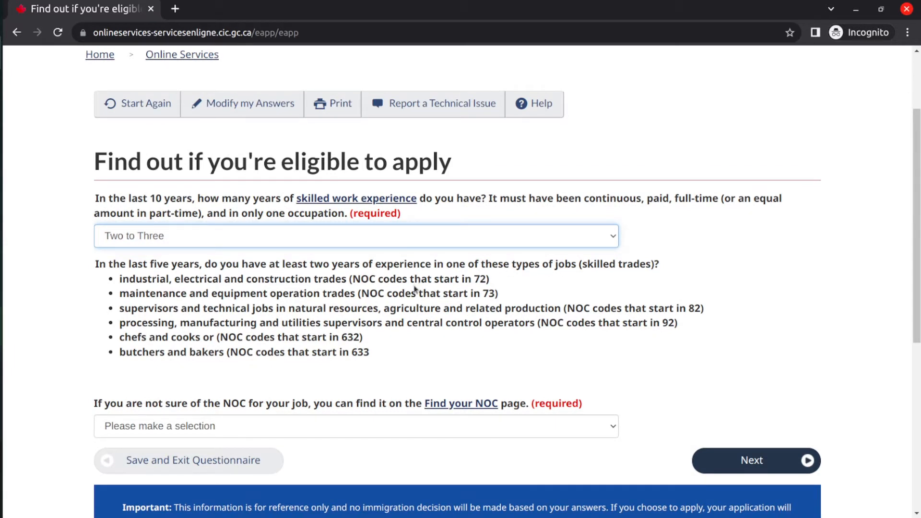
pyautogui.scroll(-1, 310, 302)
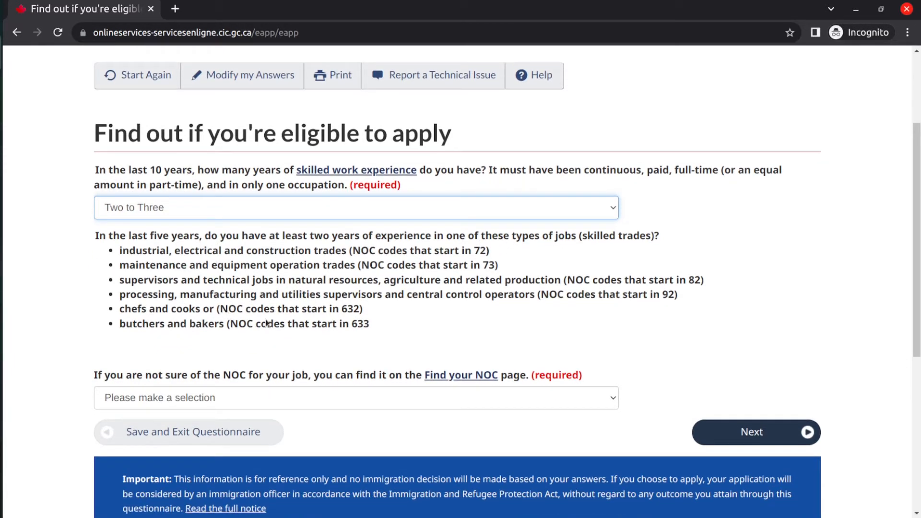
pyautogui.scroll(-1, 231, 311)
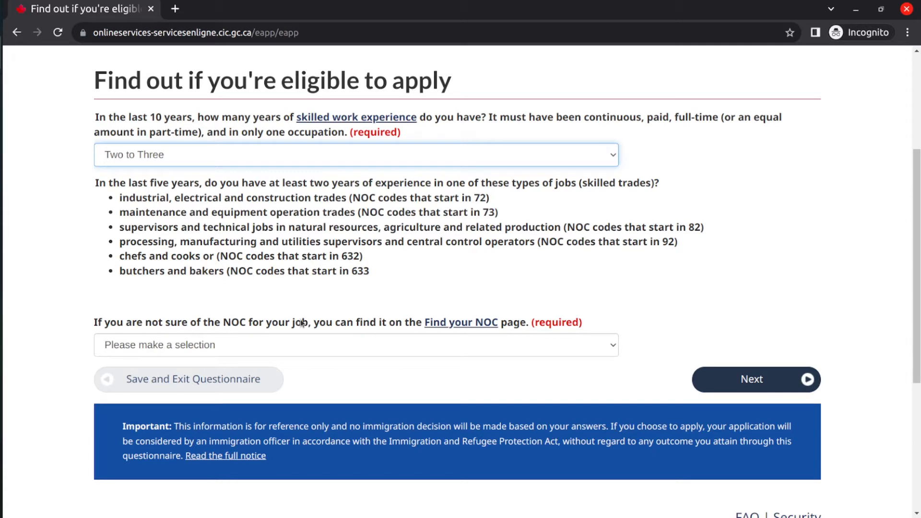
pyautogui.click(323, 349)
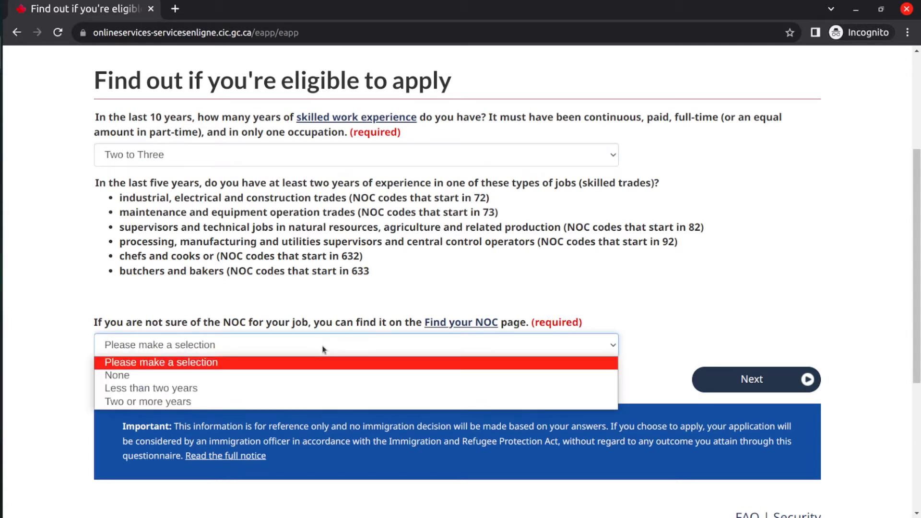
pyautogui.click(302, 373)
pyautogui.click(776, 387)
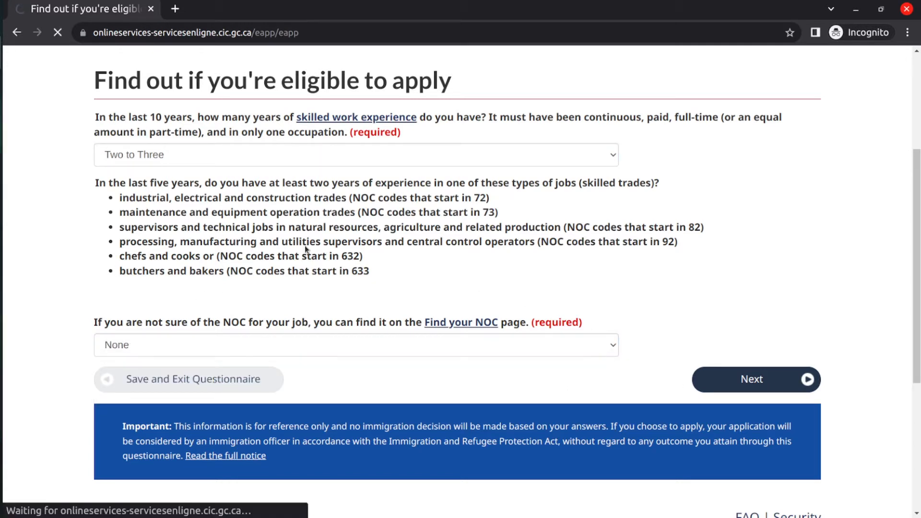
pyautogui.scroll(-1, 240, 292)
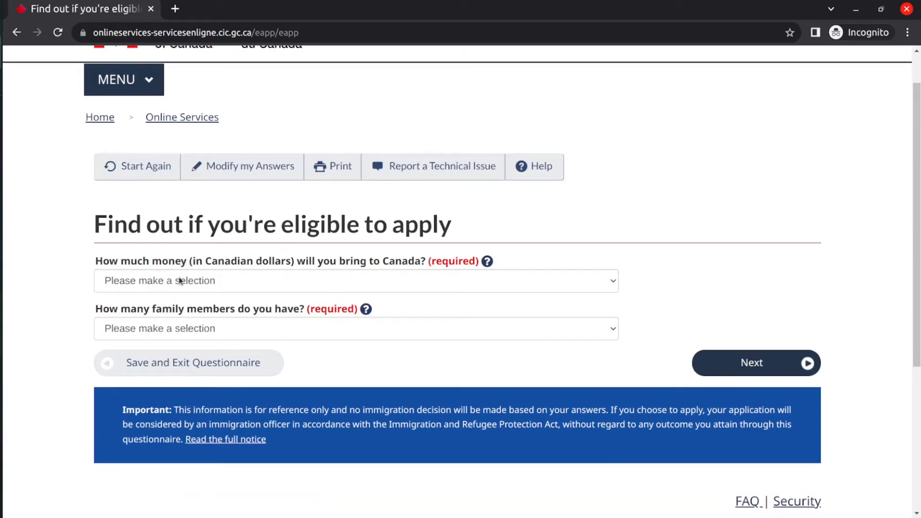
# Step: Check the funds help and required funds table, then choose 13,310 - 16,569 for settlement money
pyautogui.click(487, 261)
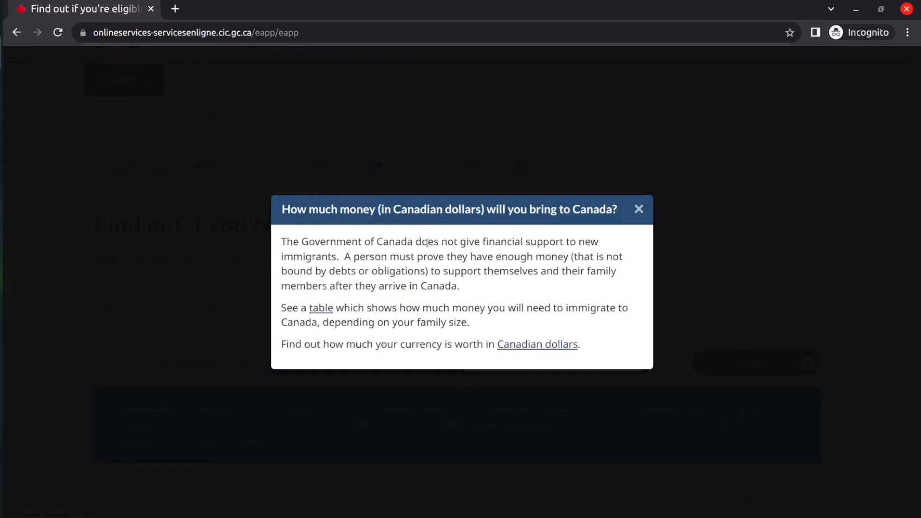
pyautogui.click(321, 310)
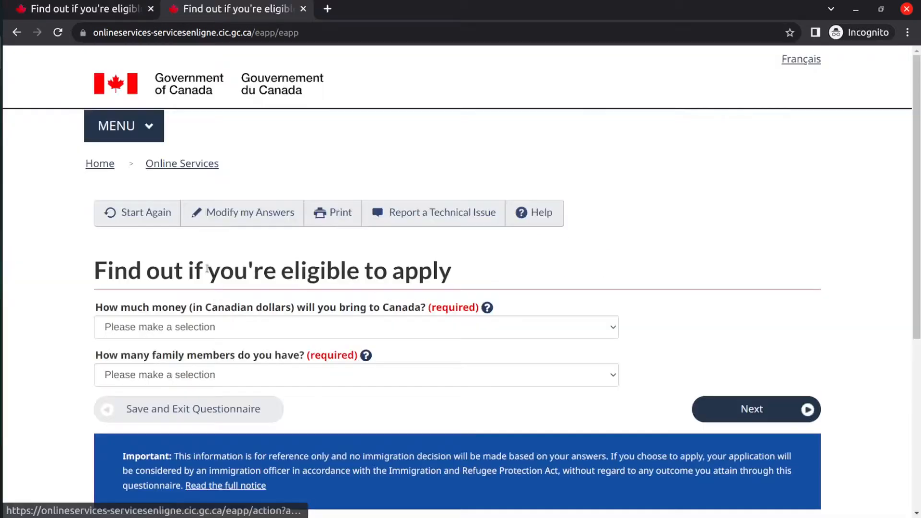
pyautogui.click(227, 330)
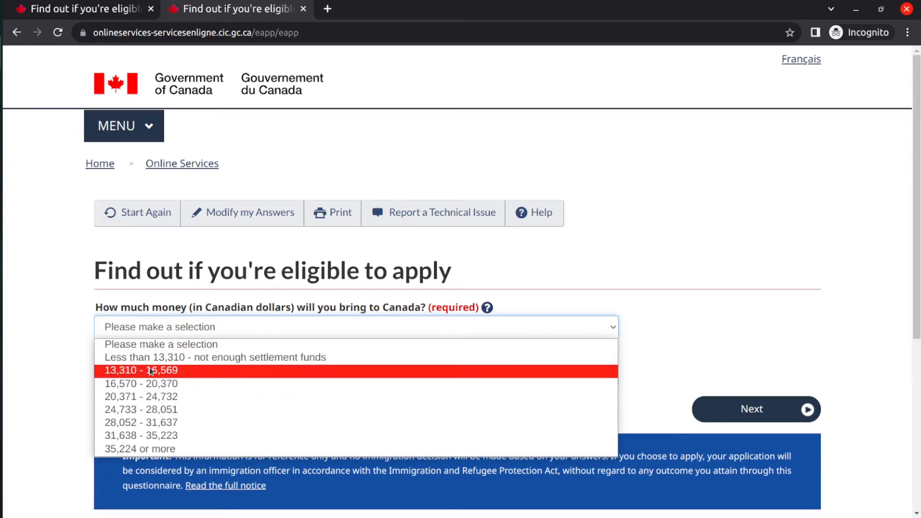
pyautogui.click(163, 377)
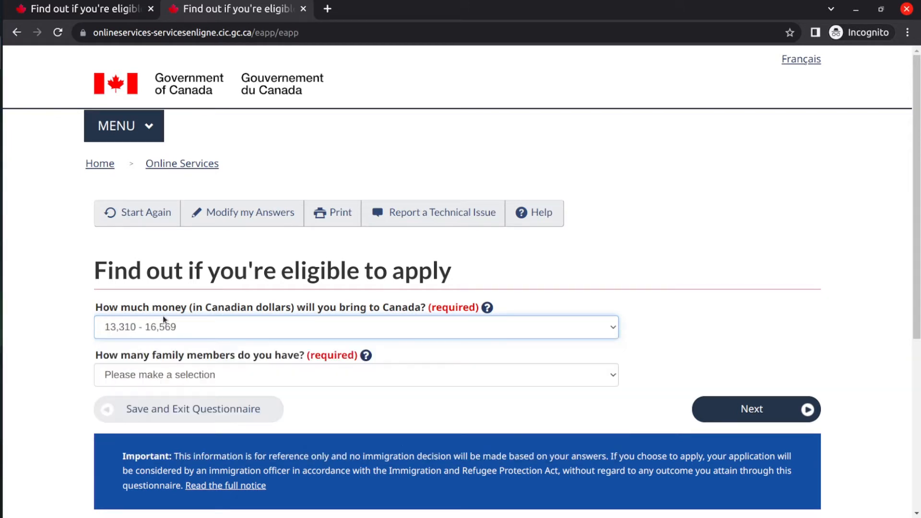
# Step: After reading the family members explanation, answer 1 family member and submit
pyautogui.scroll(-3, 168, 318)
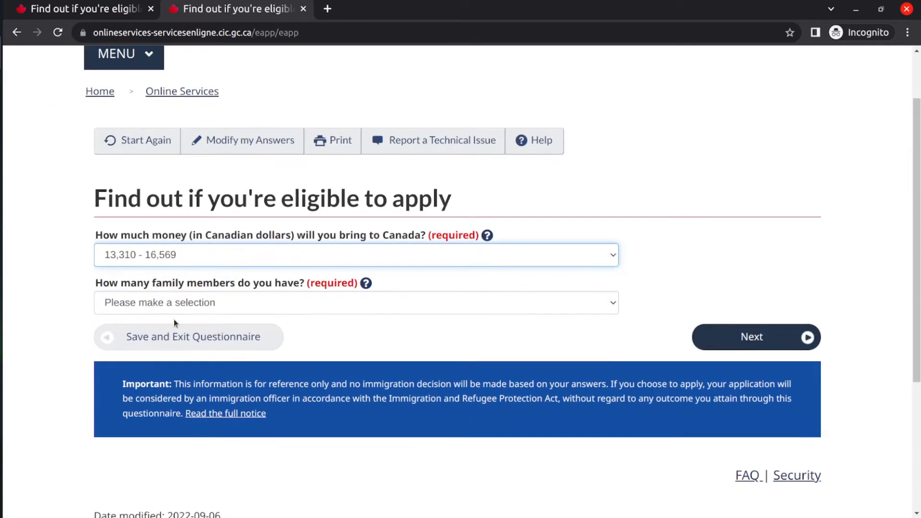
pyautogui.click(366, 283)
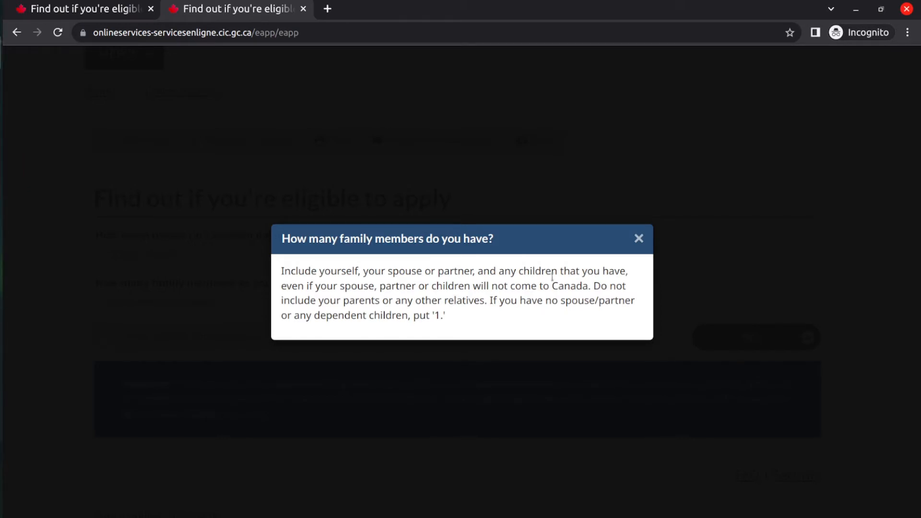
pyautogui.click(639, 239)
pyautogui.click(155, 301)
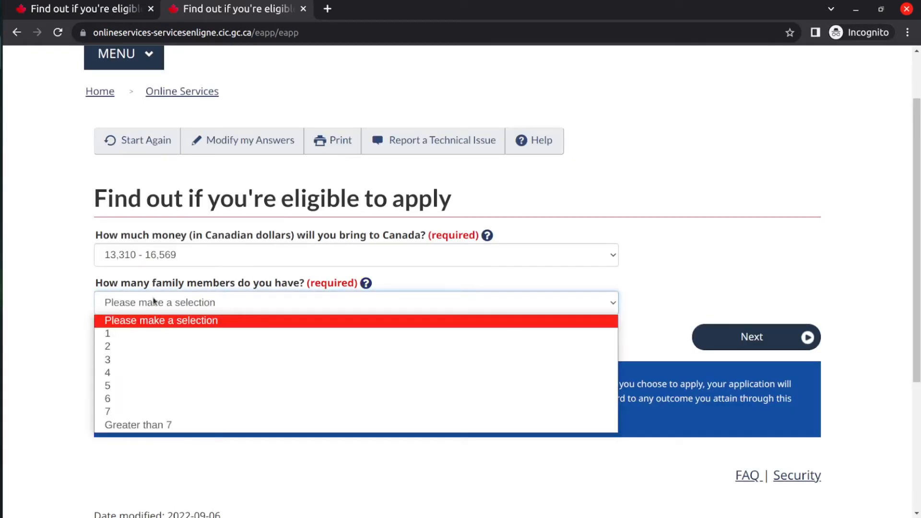
pyautogui.click(144, 334)
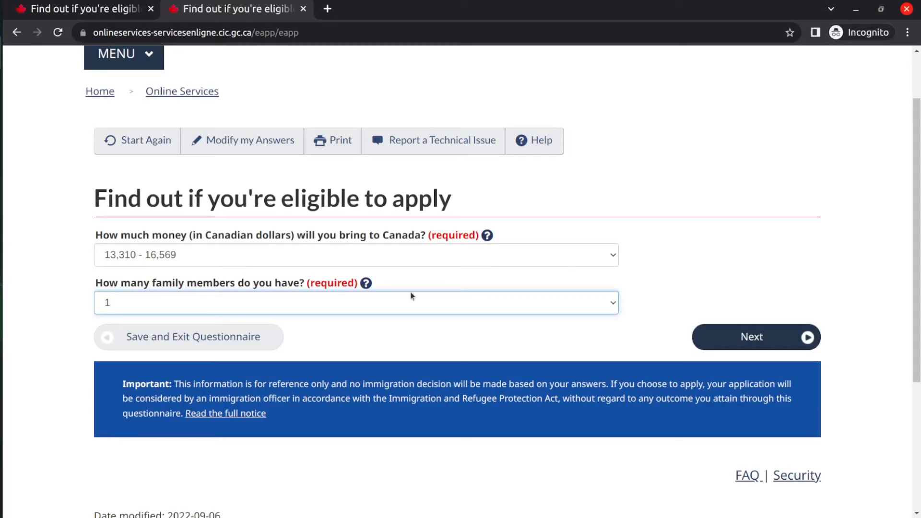
pyautogui.click(732, 343)
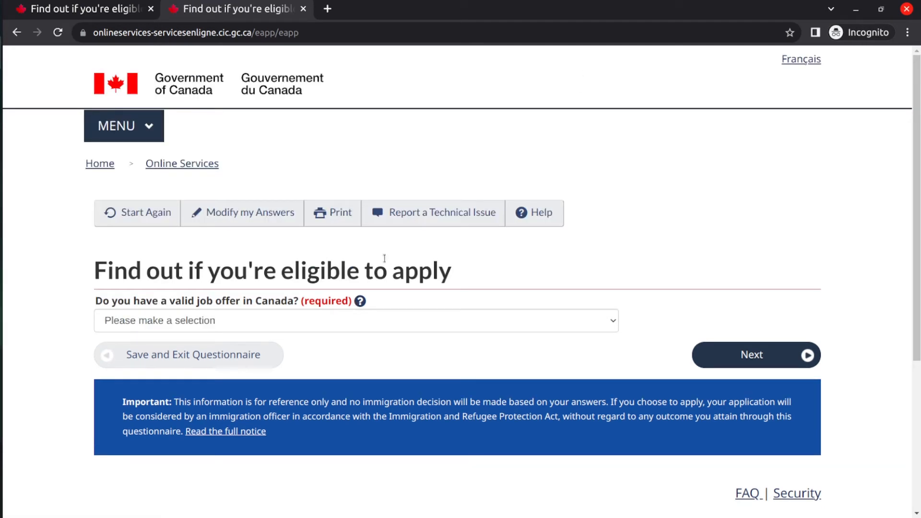
# Step: Answer No to having a job offer
pyautogui.click(227, 321)
pyautogui.click(214, 362)
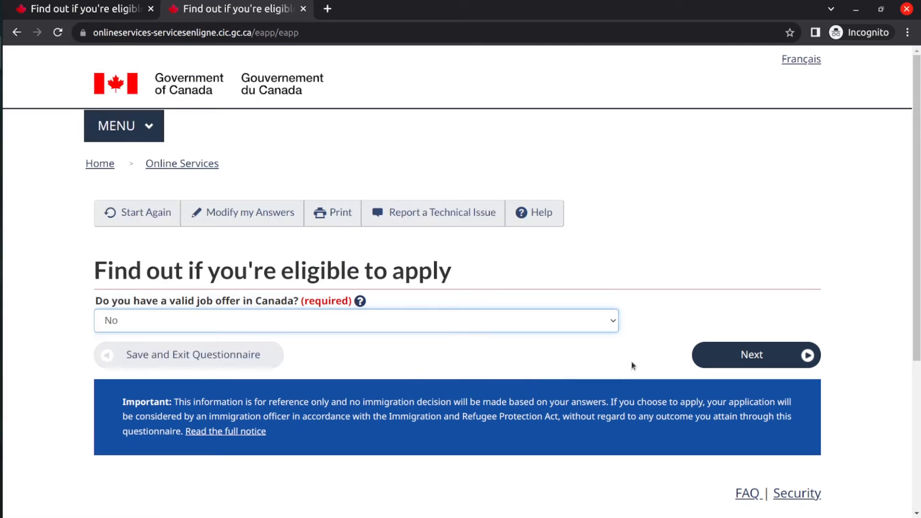
pyautogui.click(732, 357)
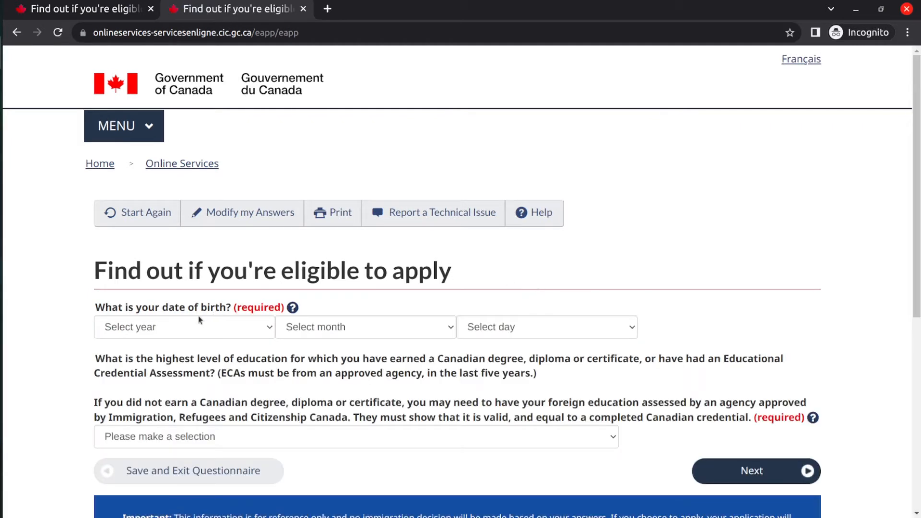
# Step: Set the date of birth to 1997 July 01
pyautogui.click(199, 319)
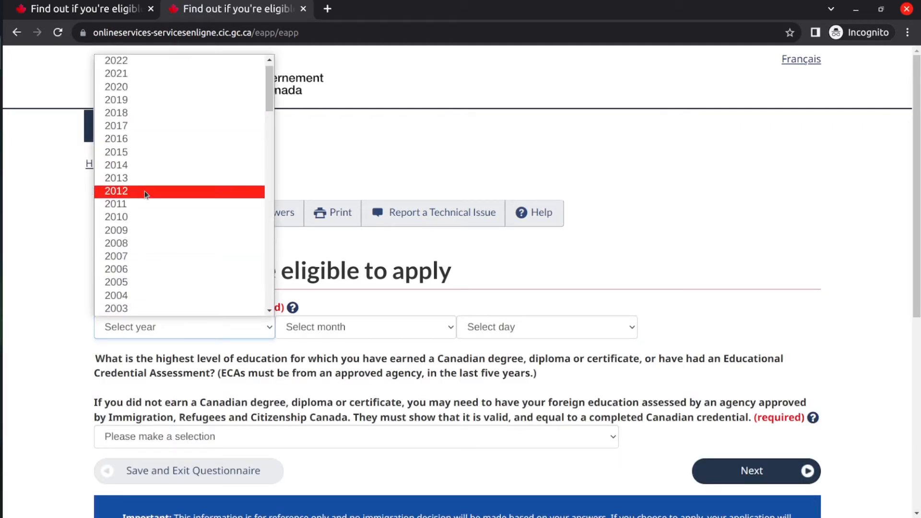
pyautogui.scroll(-3, 145, 195)
pyautogui.scroll(-1, 145, 194)
pyautogui.click(137, 237)
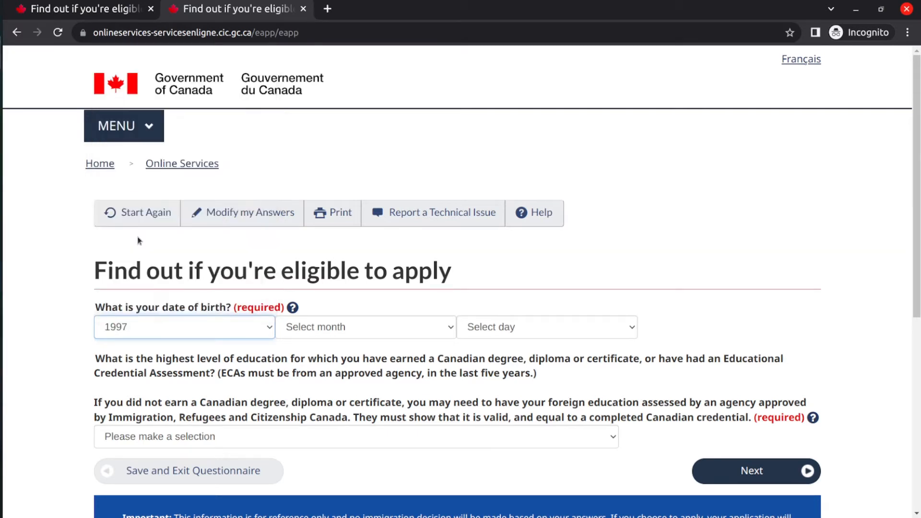
pyautogui.click(316, 324)
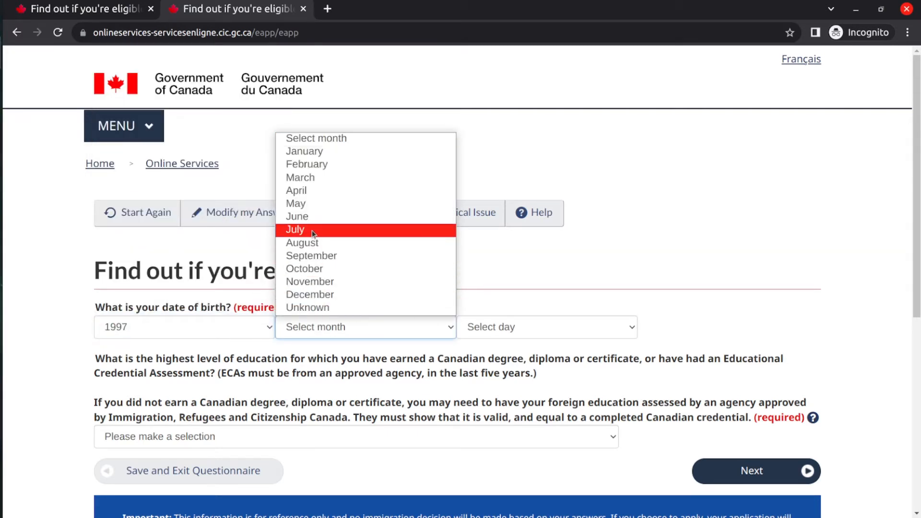
pyautogui.click(320, 231)
pyautogui.click(474, 318)
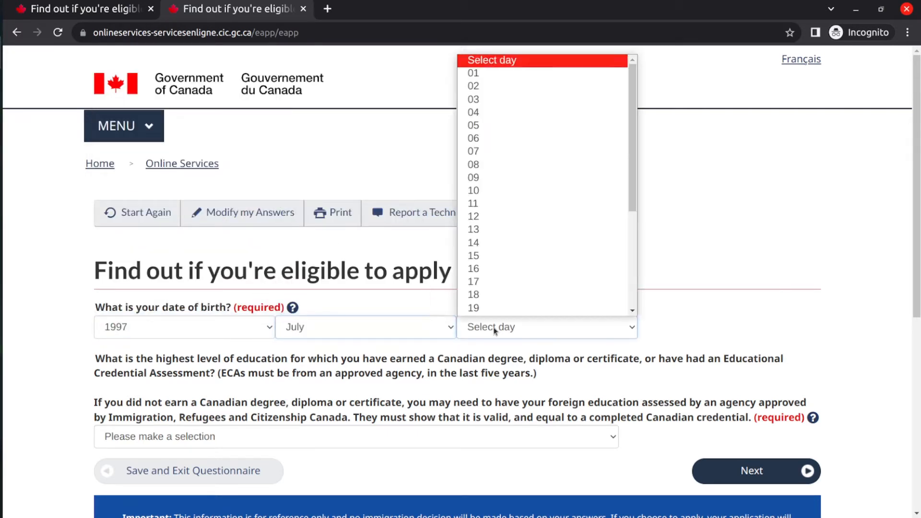
pyautogui.click(487, 73)
# Step: Choose Bachelor's degree as the highest education level and continue
pyautogui.scroll(-2, 229, 281)
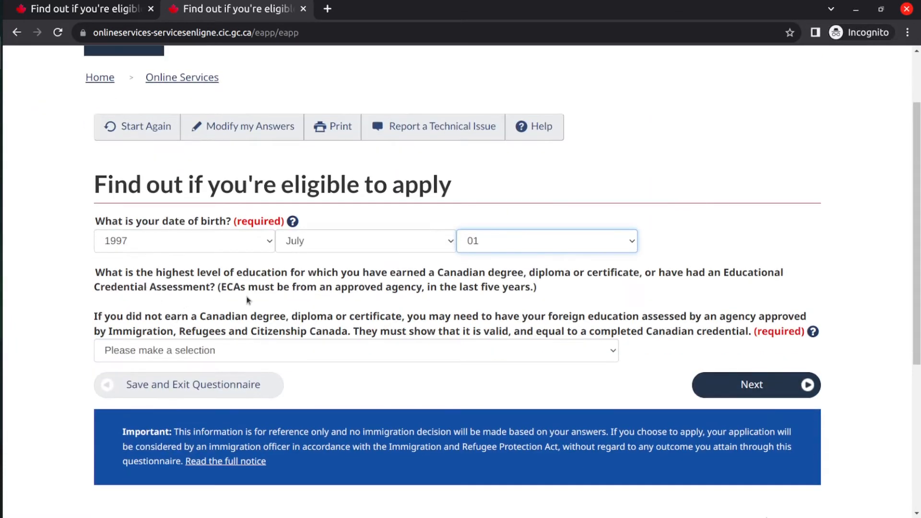
pyautogui.scroll(-1, 221, 288)
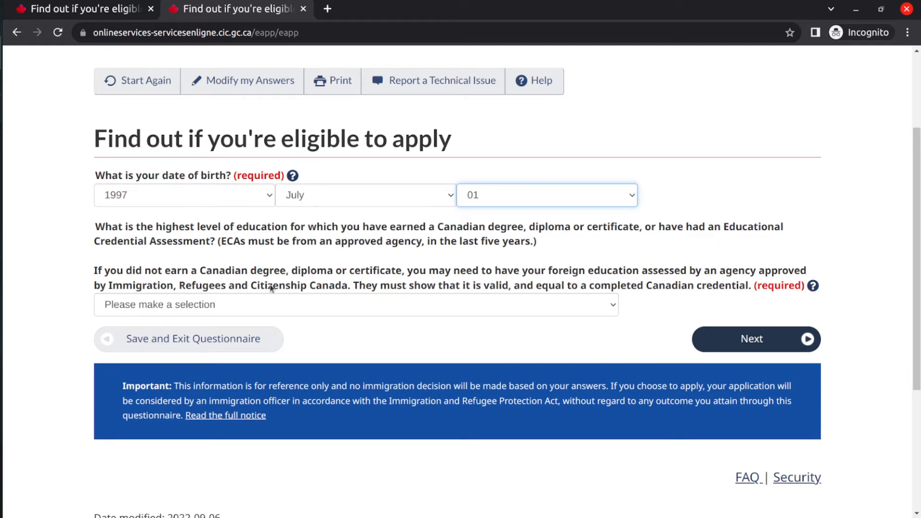
pyautogui.click(320, 303)
pyautogui.click(277, 387)
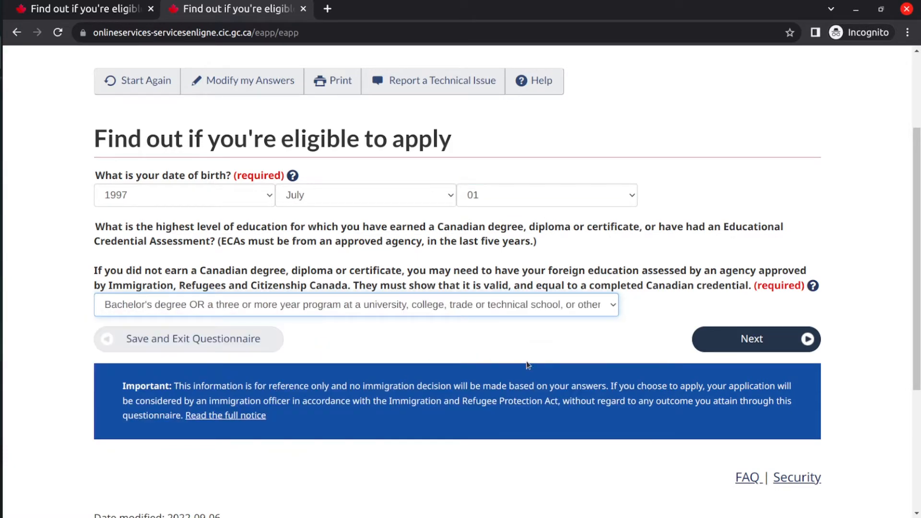
pyautogui.click(747, 348)
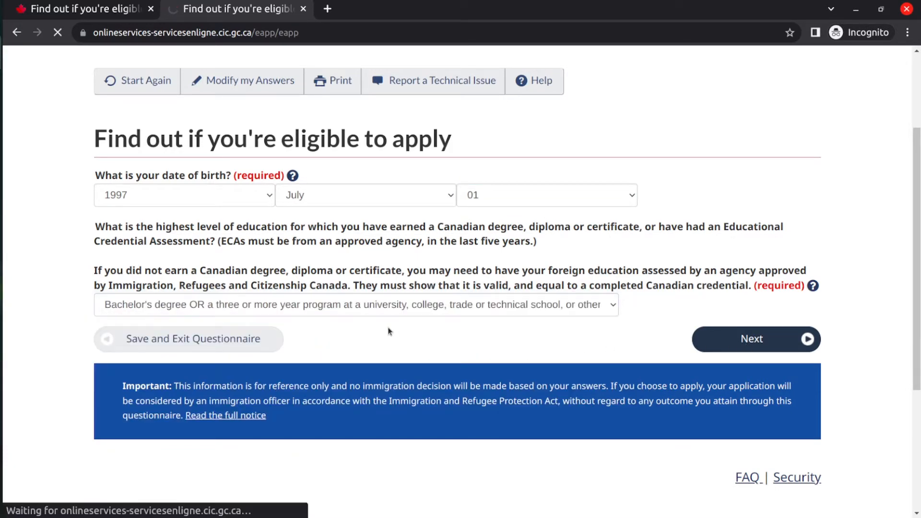
pyautogui.scroll(-3, 323, 325)
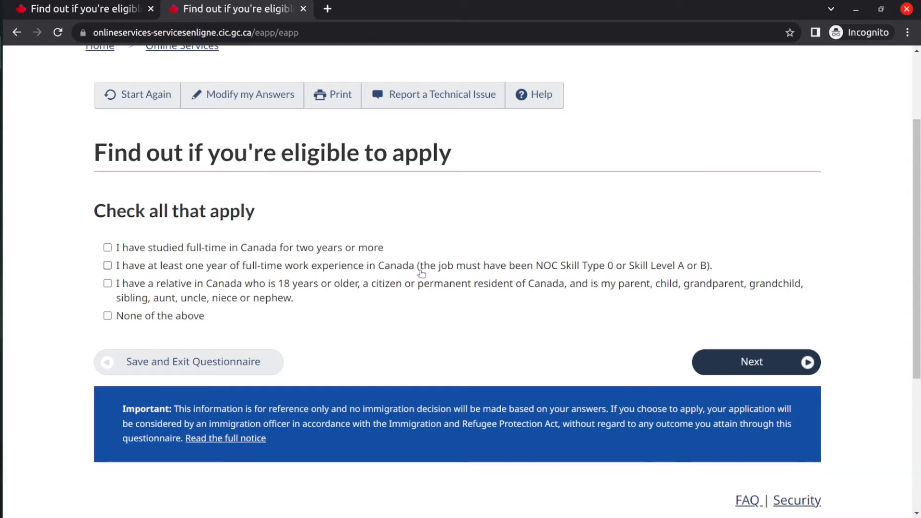
# Step: Tick 'None of the above' for Canadian ties and set marital status to Never Married/Single
pyautogui.click(107, 317)
pyautogui.click(761, 364)
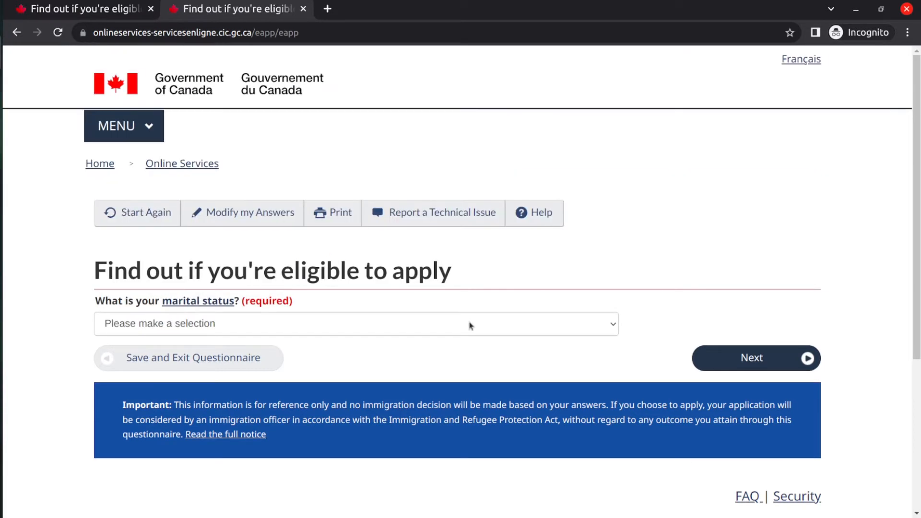
pyautogui.click(306, 325)
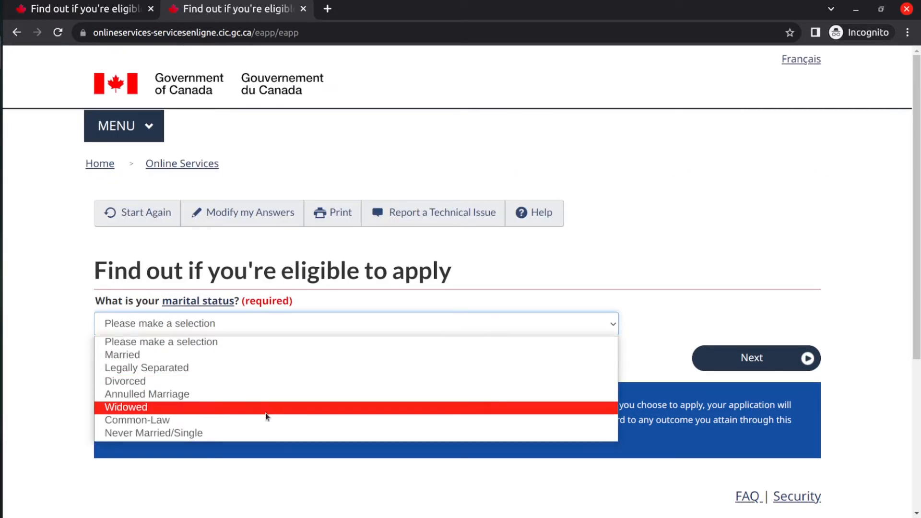
pyautogui.click(264, 434)
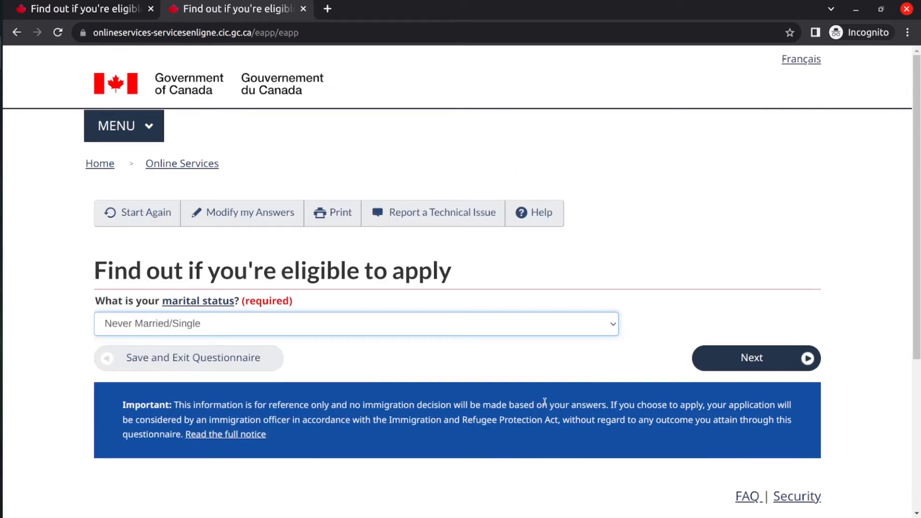
pyautogui.click(745, 359)
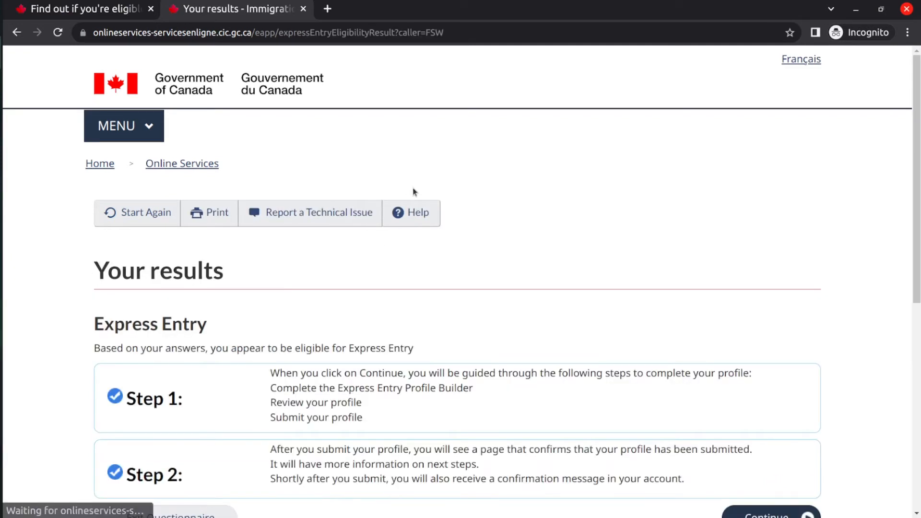
# Step: Continue from the Express Entry eligibility results to build the profile
pyautogui.scroll(-3, 358, 308)
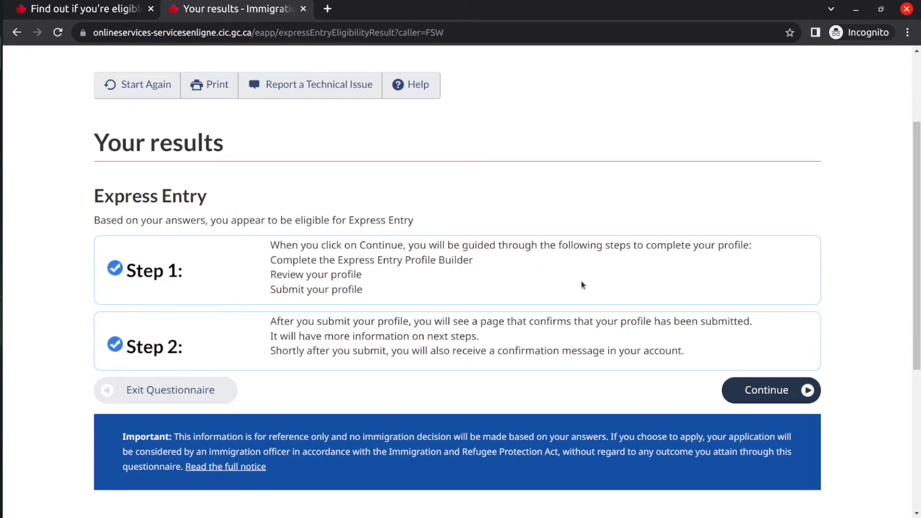
pyautogui.click(768, 399)
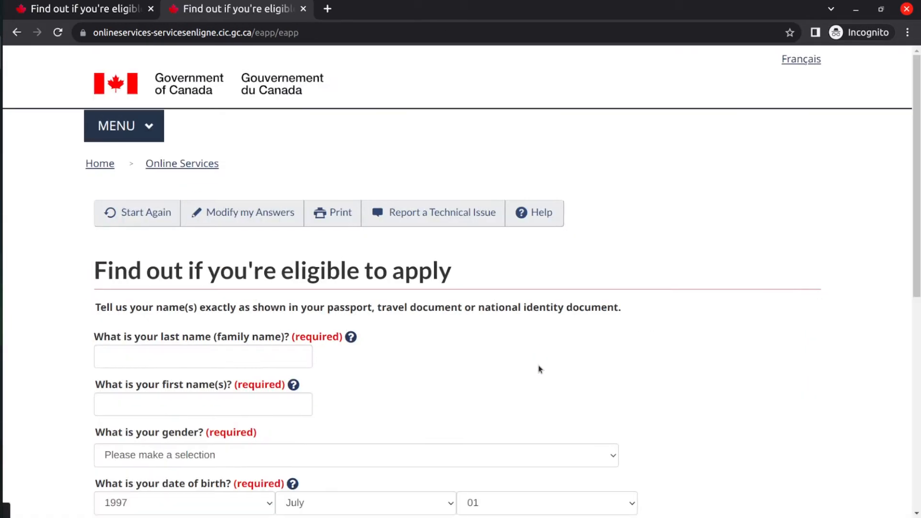
# Step: Enter the applicant's last name and first name, set gender to Male, and submit
pyautogui.scroll(-2, 447, 350)
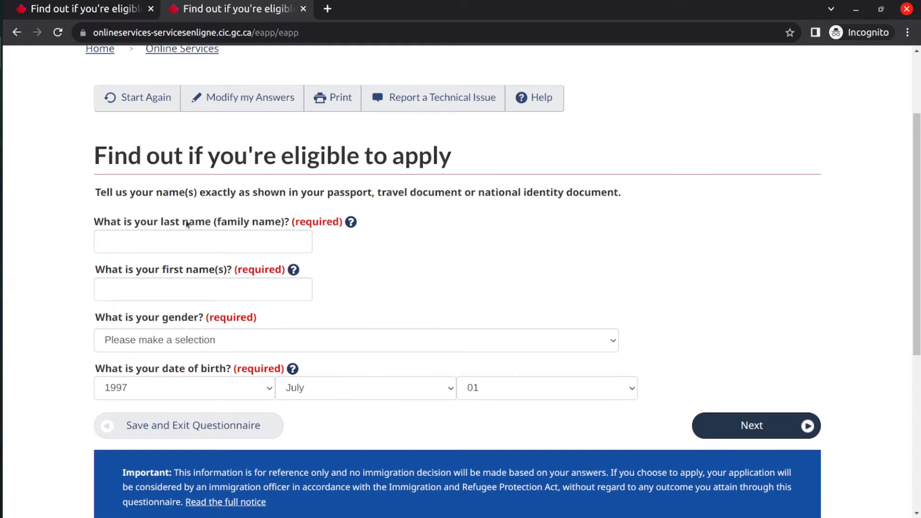
pyautogui.click(172, 231)
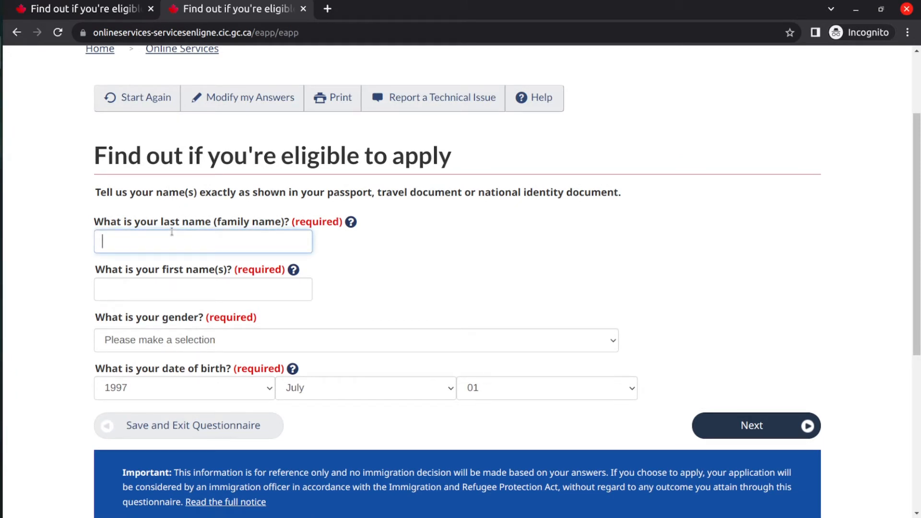
pyautogui.click(175, 291)
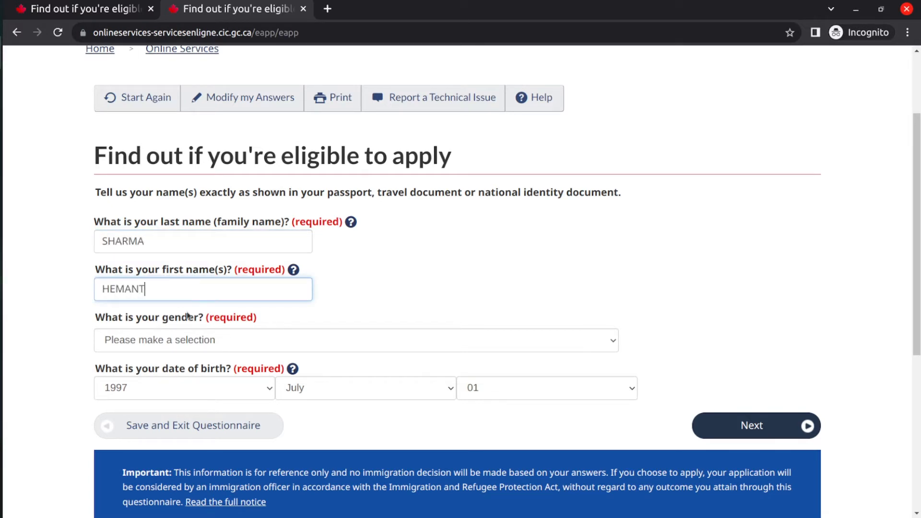
pyautogui.click(228, 347)
pyautogui.click(213, 383)
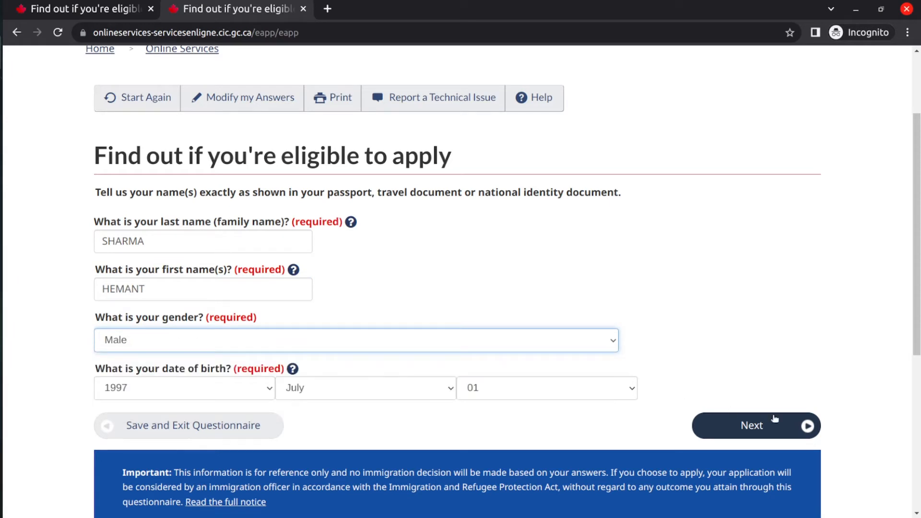
pyautogui.click(793, 426)
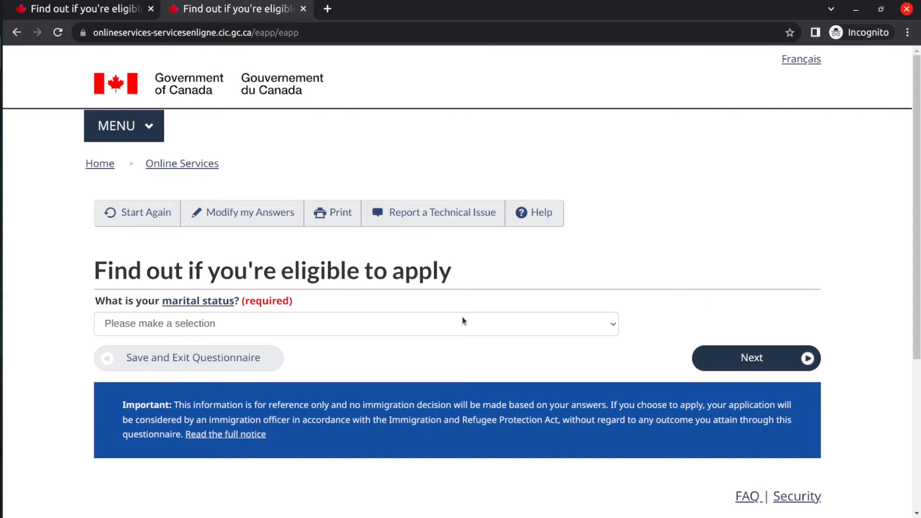
# Step: Answer Never Married/Single for marital status to reach the profile checklist
pyautogui.click(418, 324)
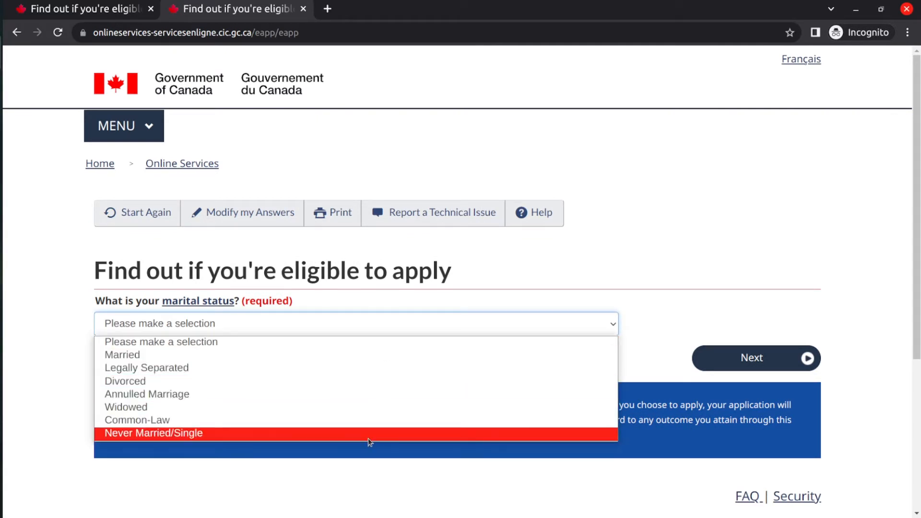
pyautogui.click(367, 438)
pyautogui.click(742, 360)
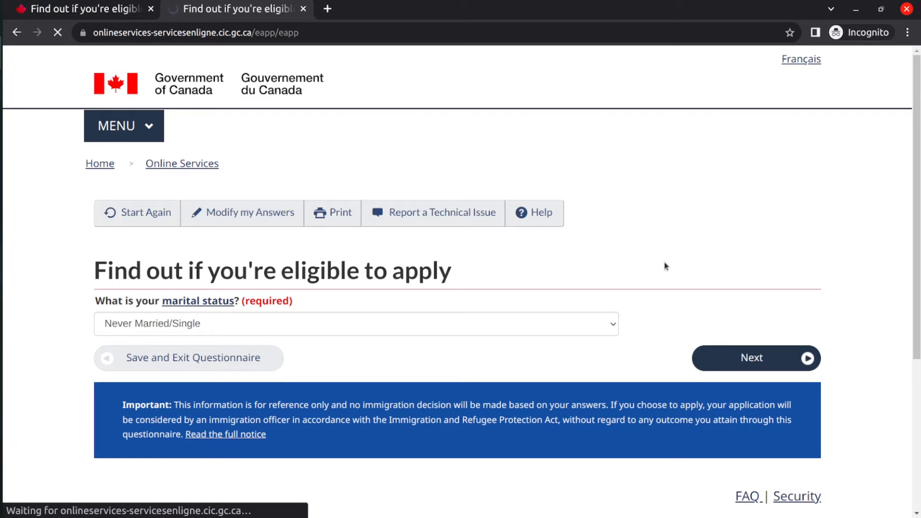
pyautogui.scroll(-2, 617, 248)
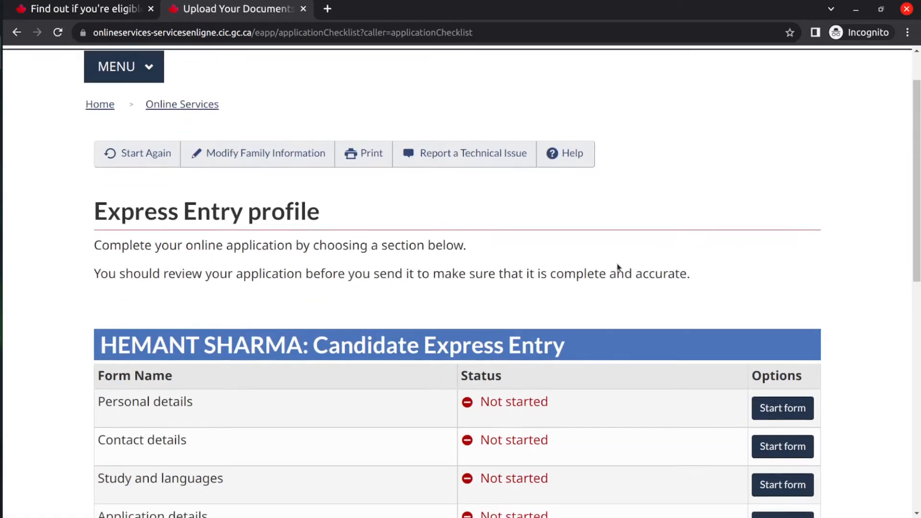
# Step: Review the Express Entry checklist and start the Personal details form
pyautogui.scroll(-10, 608, 264)
pyautogui.scroll(12, 517, 265)
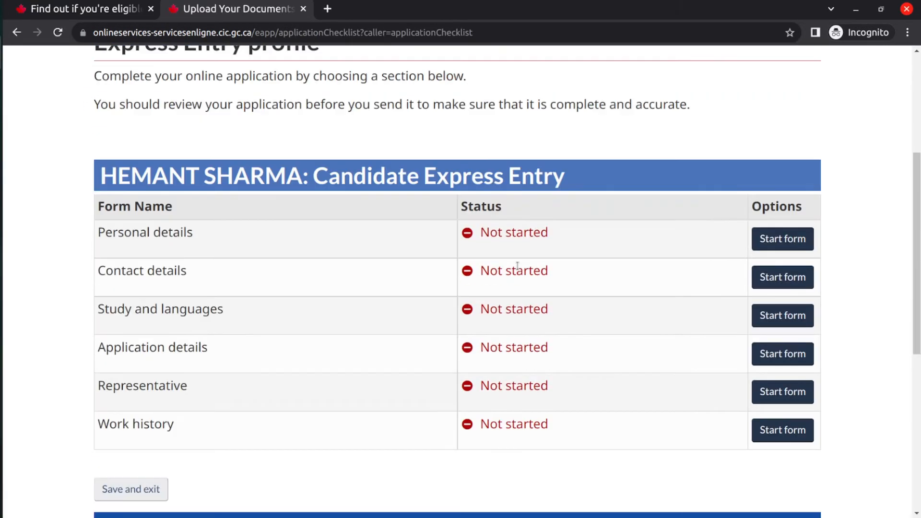
pyautogui.scroll(-4, 374, 236)
pyautogui.scroll(4, 339, 197)
pyautogui.scroll(-4, 339, 197)
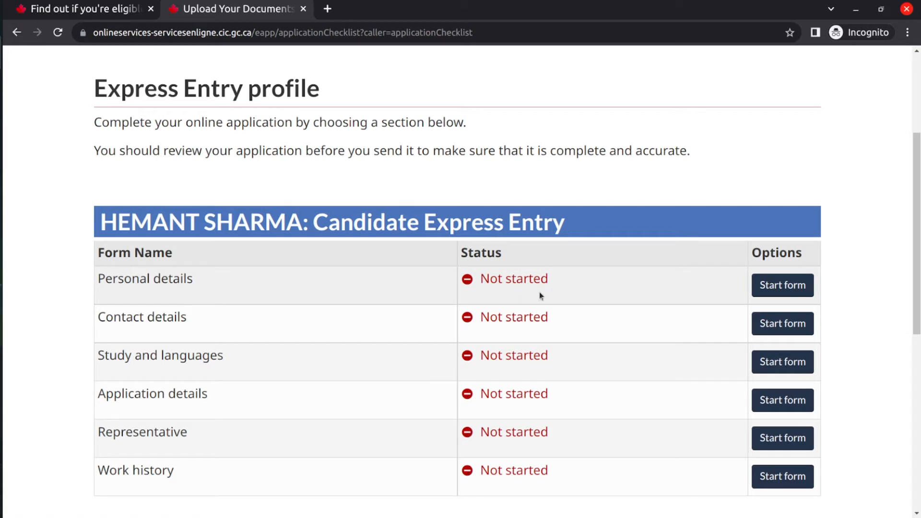
pyautogui.click(798, 282)
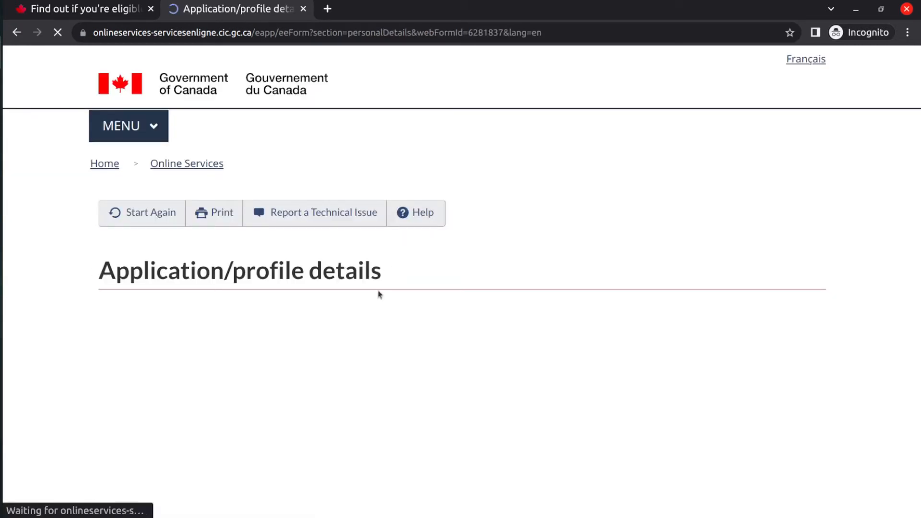
# Step: Accept the applicant's names as shown and continue
pyautogui.scroll(-4, 379, 293)
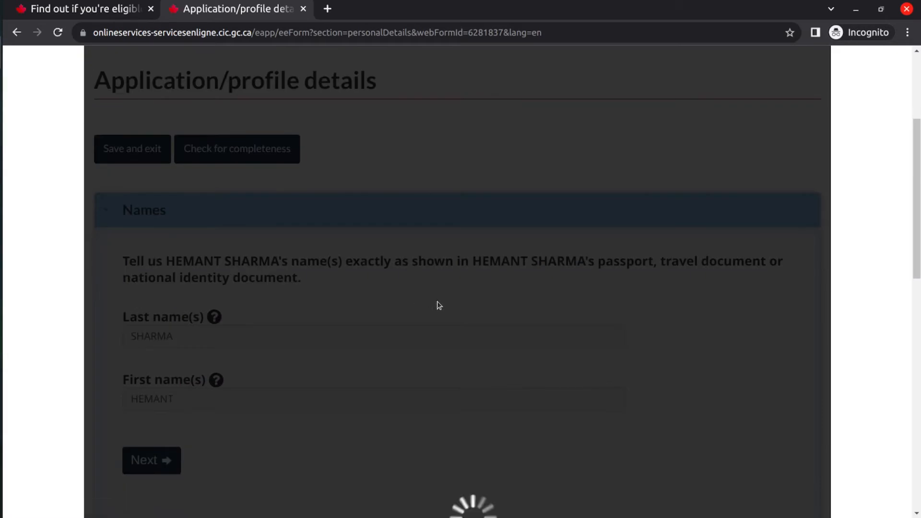
pyautogui.scroll(-3, 436, 305)
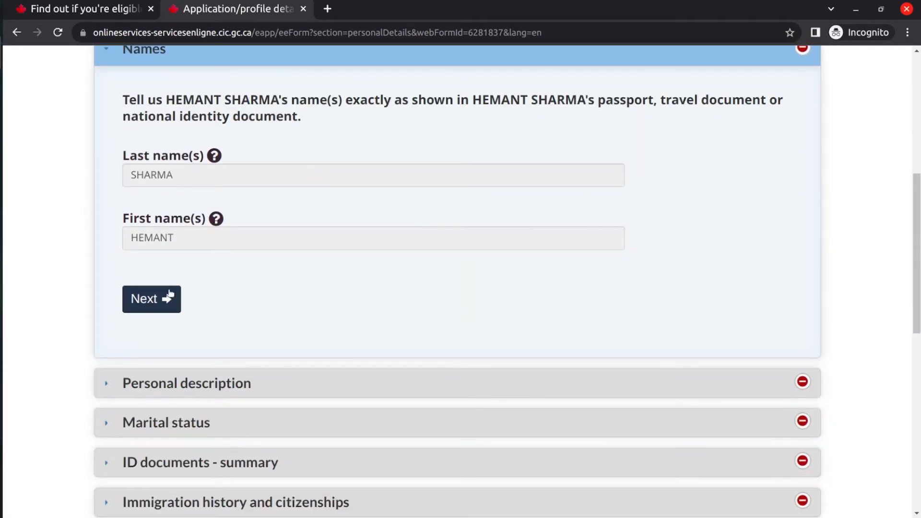
pyautogui.click(139, 305)
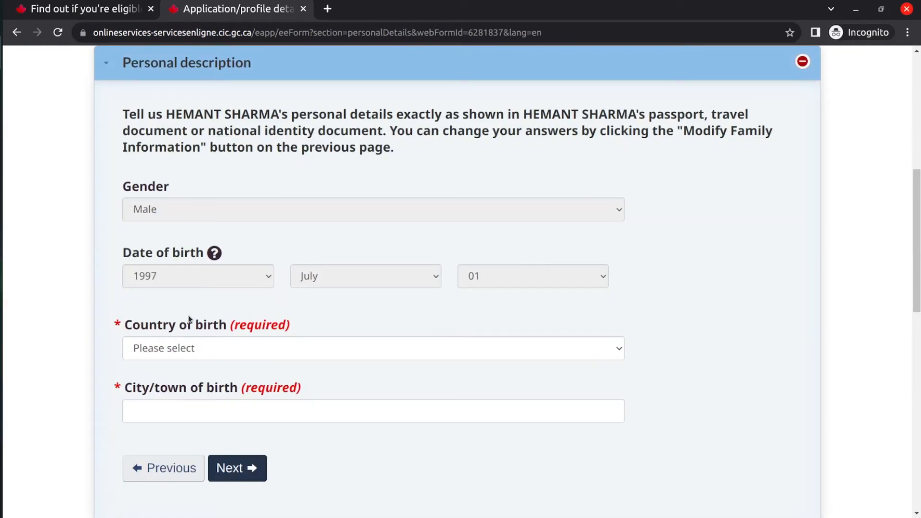
# Step: Record India and DELHI as country and city of birth, then accept the marital status
pyautogui.scroll(-2, 215, 350)
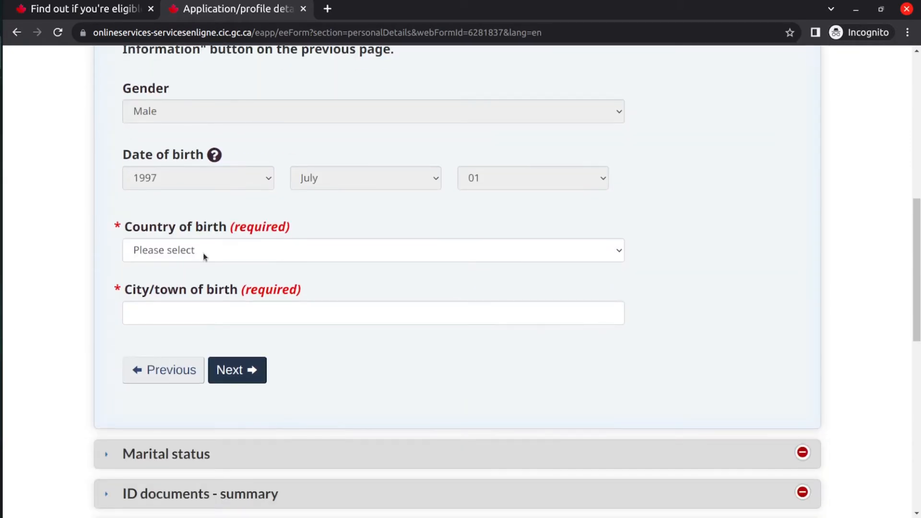
pyautogui.click(202, 253)
pyautogui.scroll(-15, 202, 353)
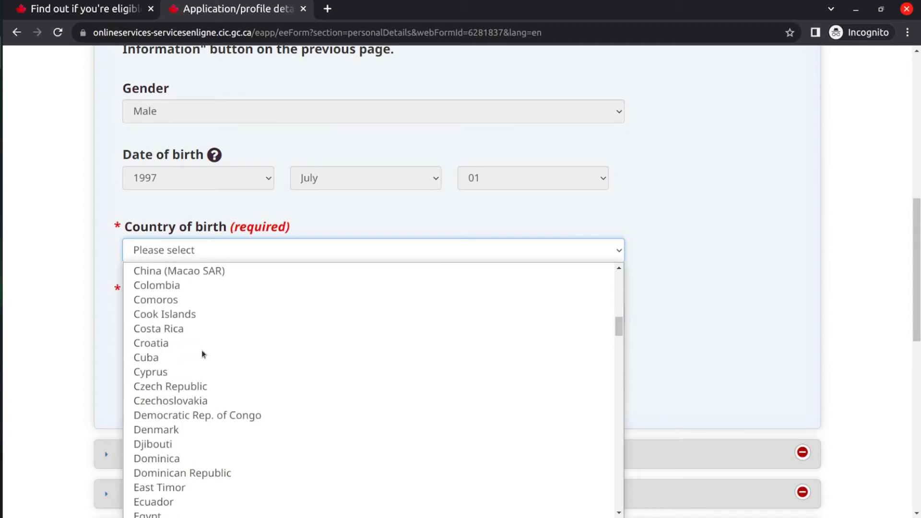
pyautogui.scroll(-15, 202, 353)
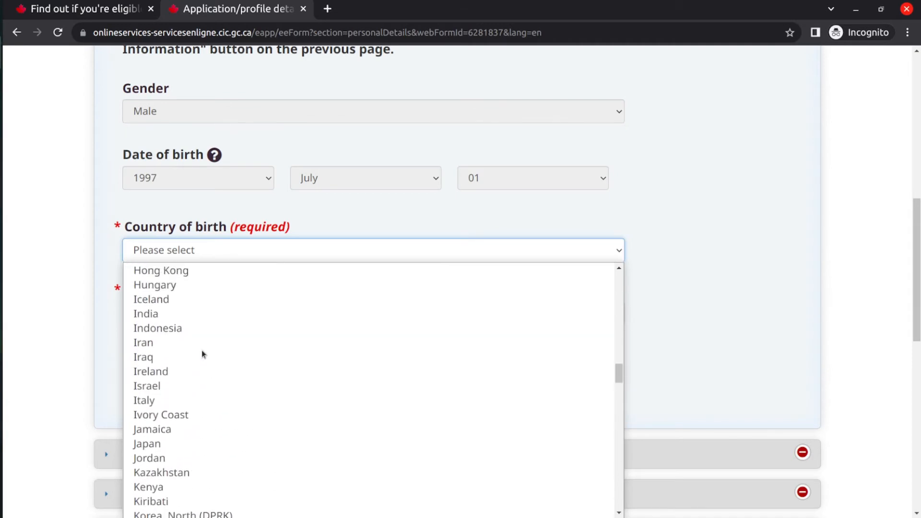
pyautogui.click(171, 310)
pyautogui.click(196, 315)
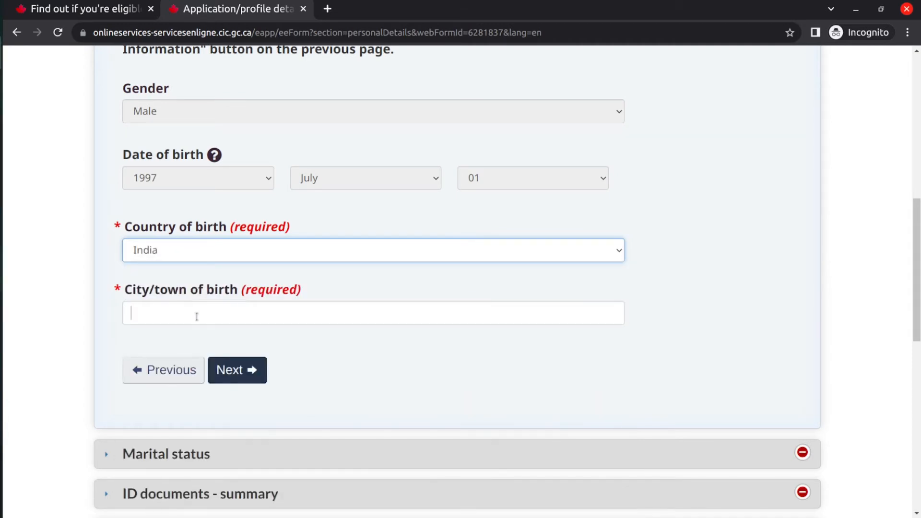
pyautogui.write('DELHI')
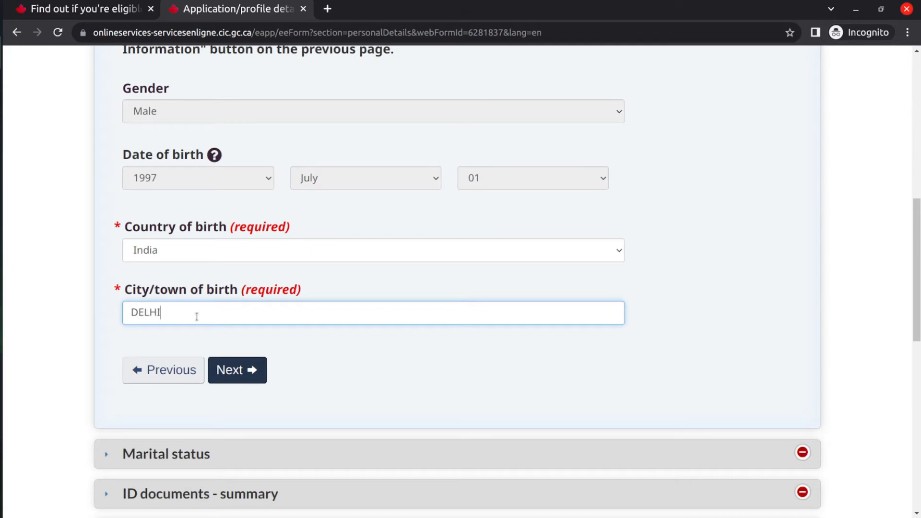
pyautogui.click(232, 370)
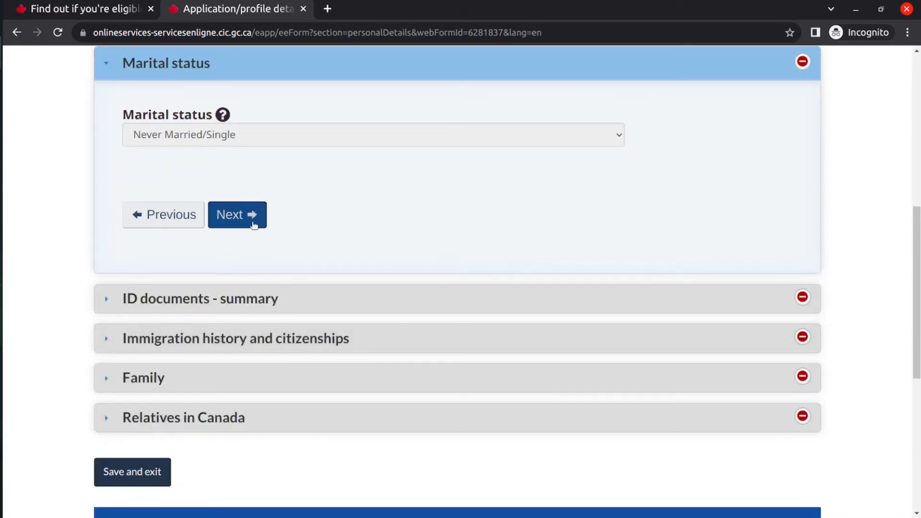
pyautogui.click(242, 221)
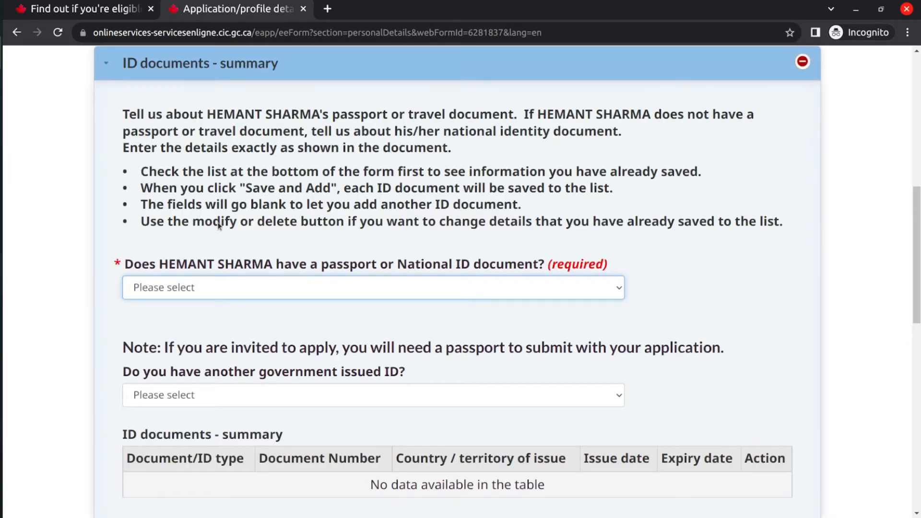
# Step: Answer Yes to having a passport, enter the passport number, and choose India as issuing country
pyautogui.click(228, 288)
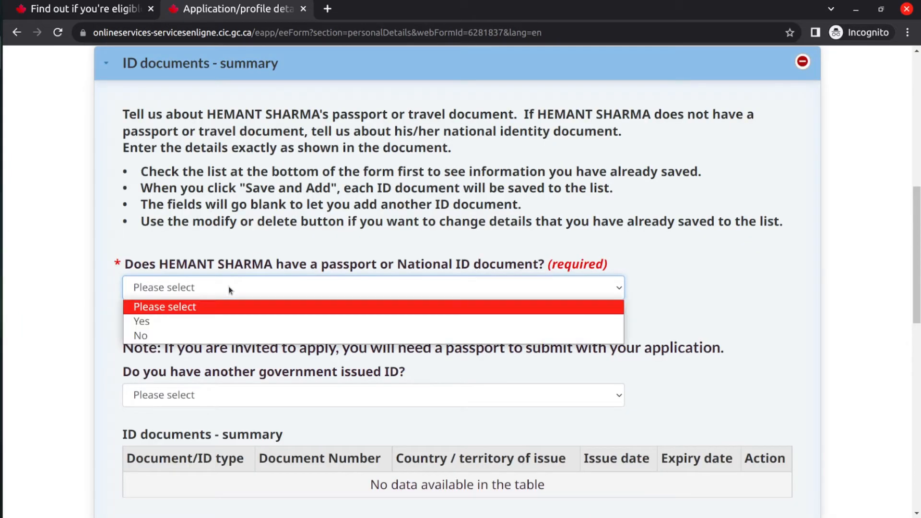
pyautogui.click(224, 322)
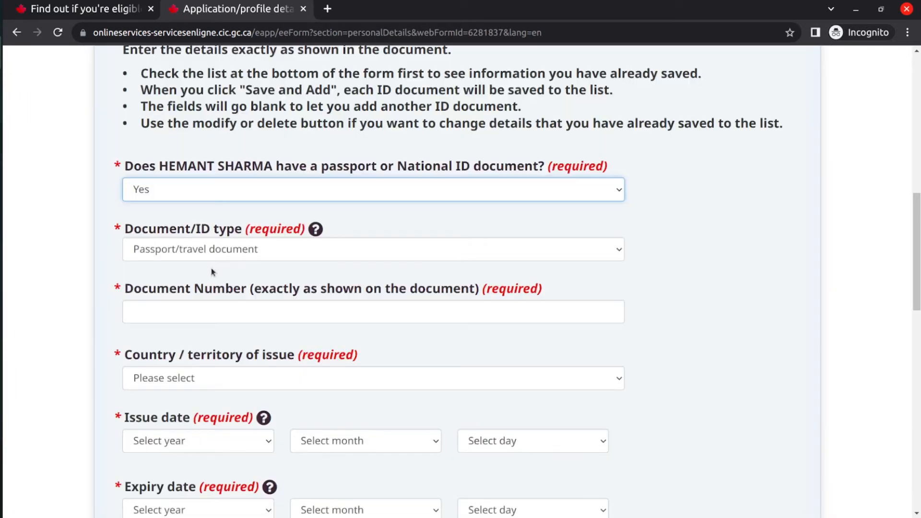
pyautogui.scroll(-3, 222, 253)
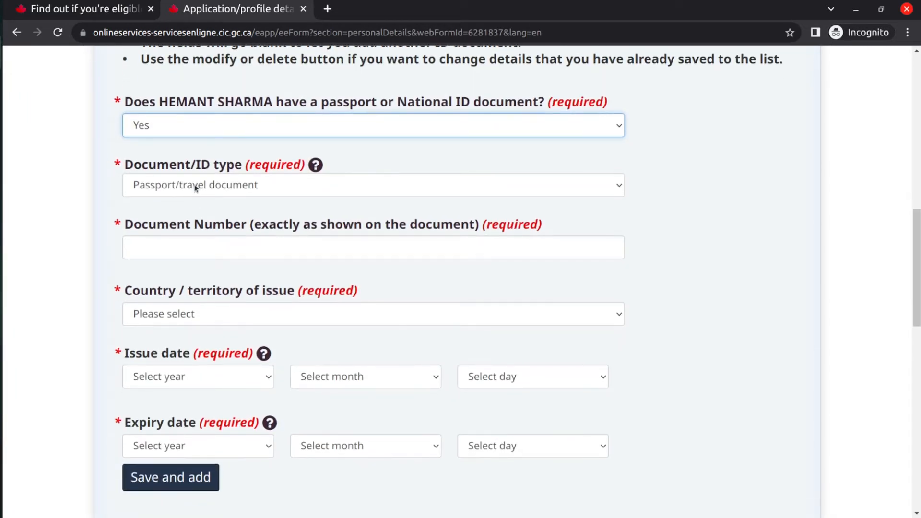
pyautogui.click(195, 187)
pyautogui.click(202, 220)
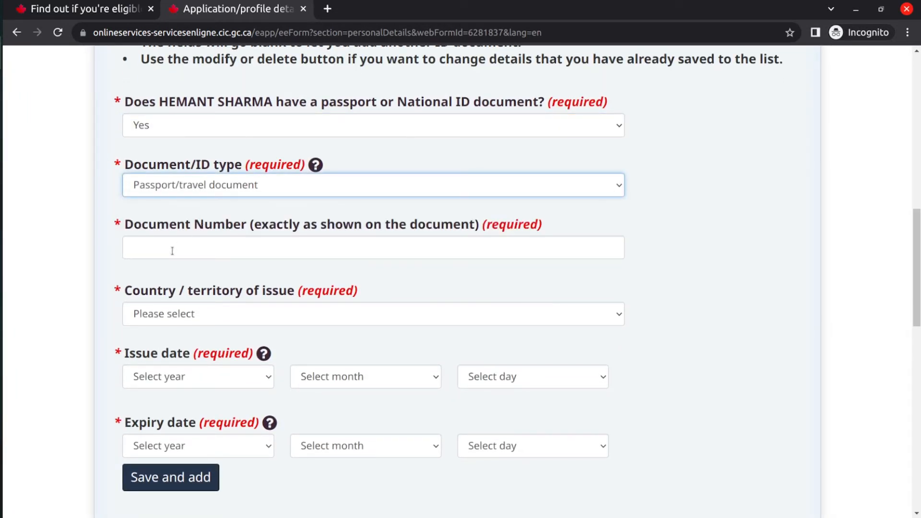
pyautogui.click(172, 251)
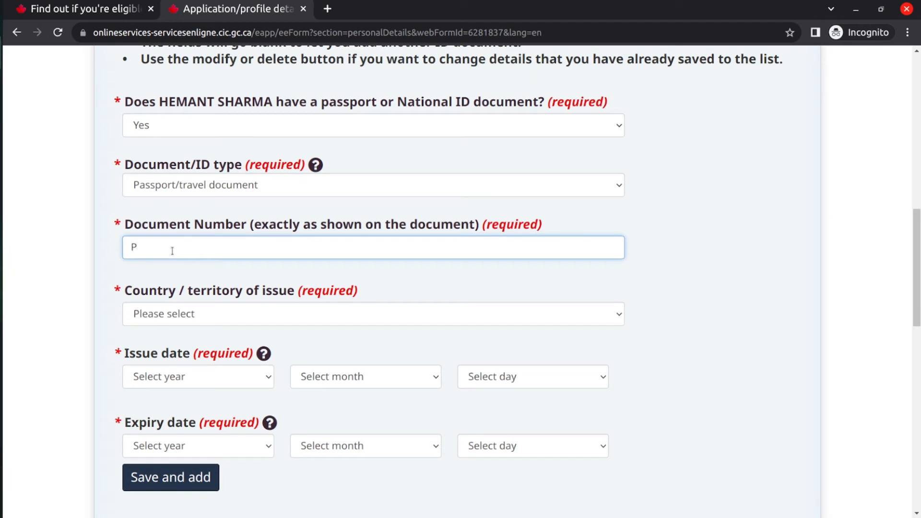
pyautogui.click(158, 305)
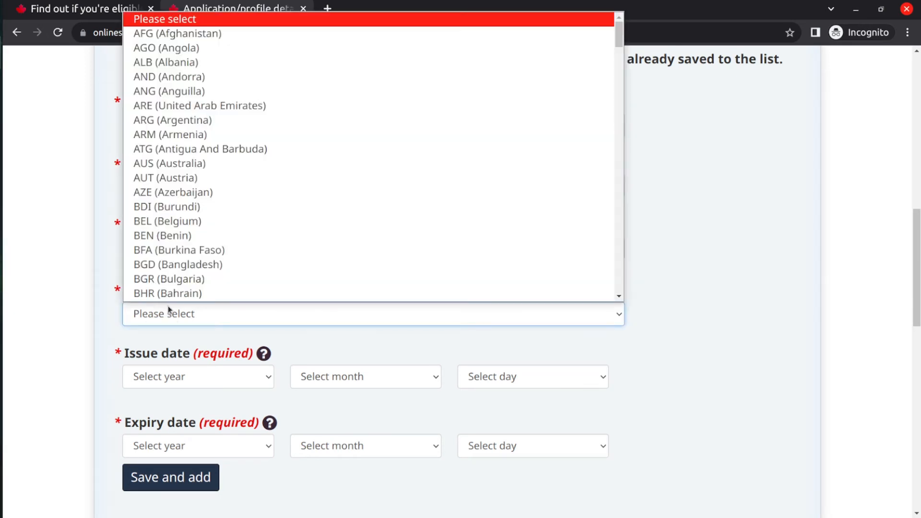
pyautogui.scroll(-15, 174, 207)
pyautogui.scroll(-20, 174, 207)
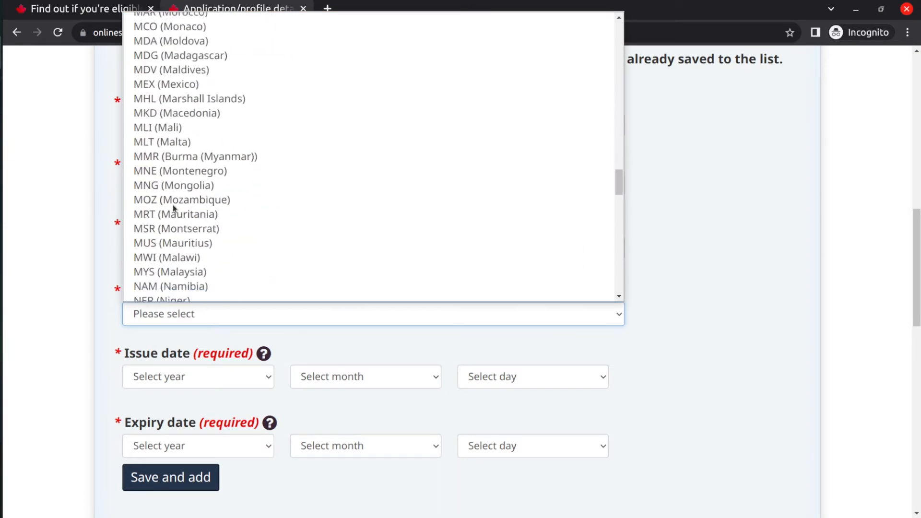
pyautogui.scroll(20, 173, 208)
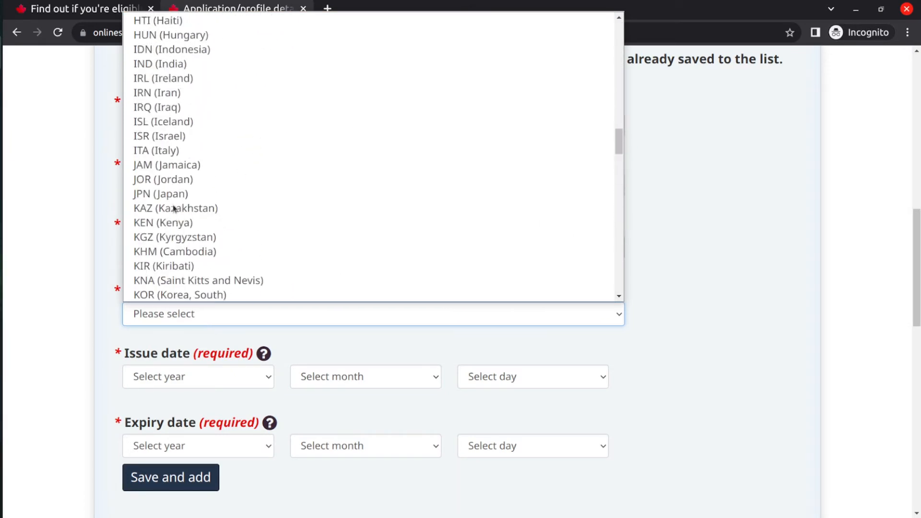
pyautogui.click(165, 229)
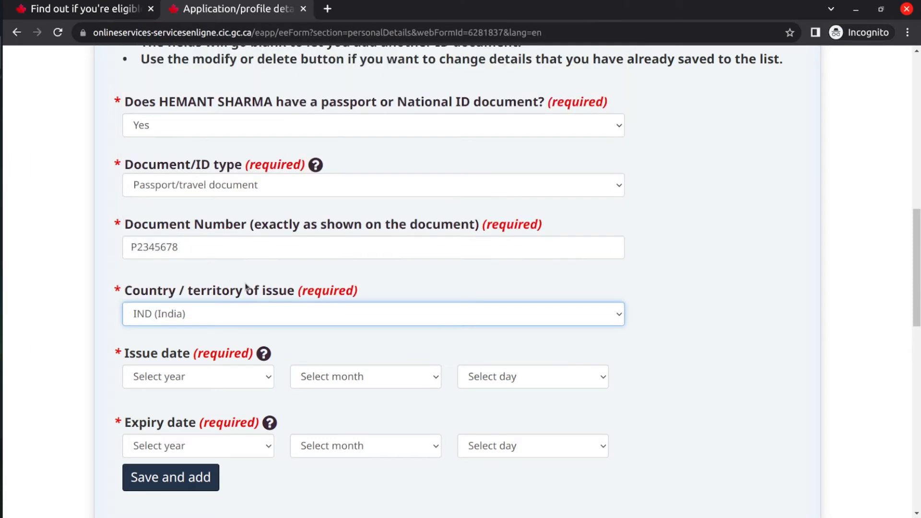
# Step: Set the passport issue date to 2017 July 01
pyautogui.scroll(-2, 194, 345)
pyautogui.click(177, 293)
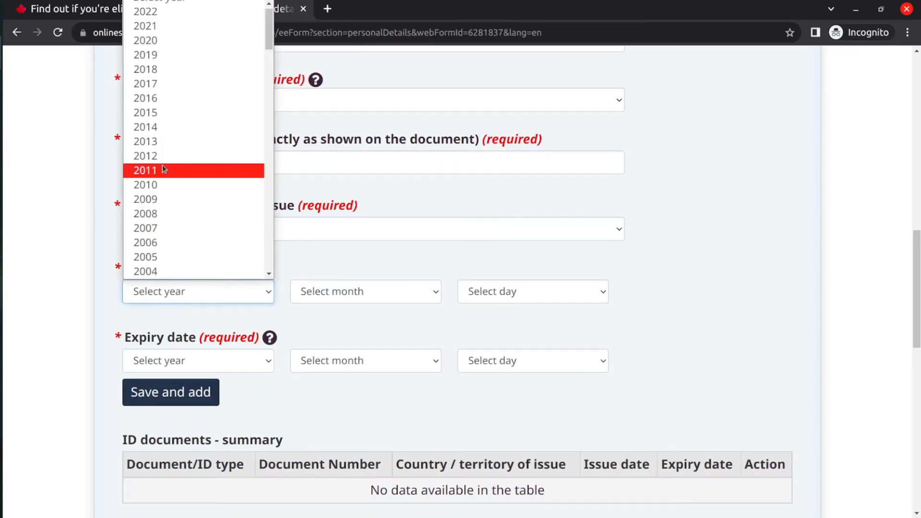
pyautogui.click(156, 85)
pyautogui.click(339, 291)
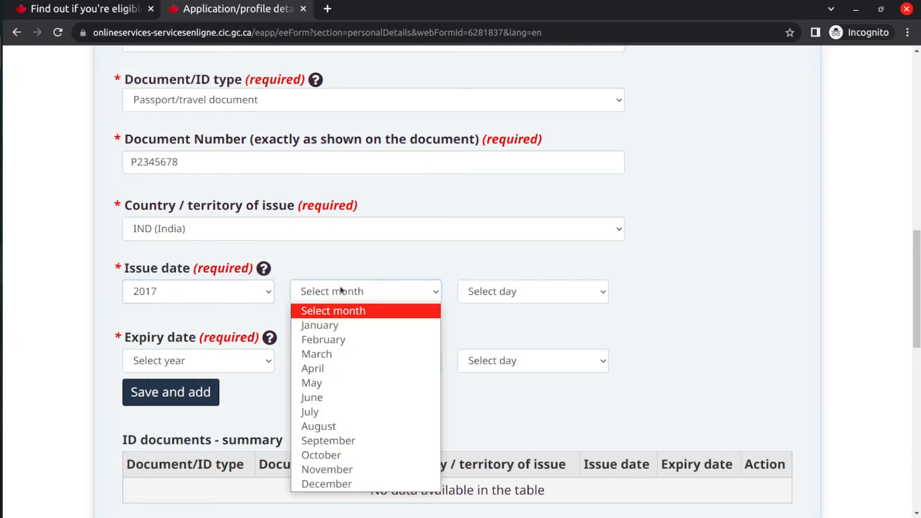
pyautogui.click(332, 411)
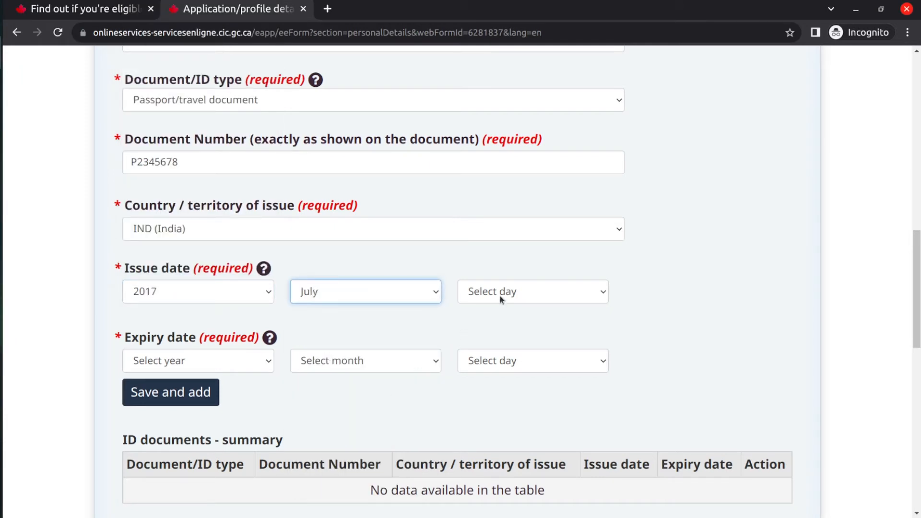
pyautogui.click(500, 295)
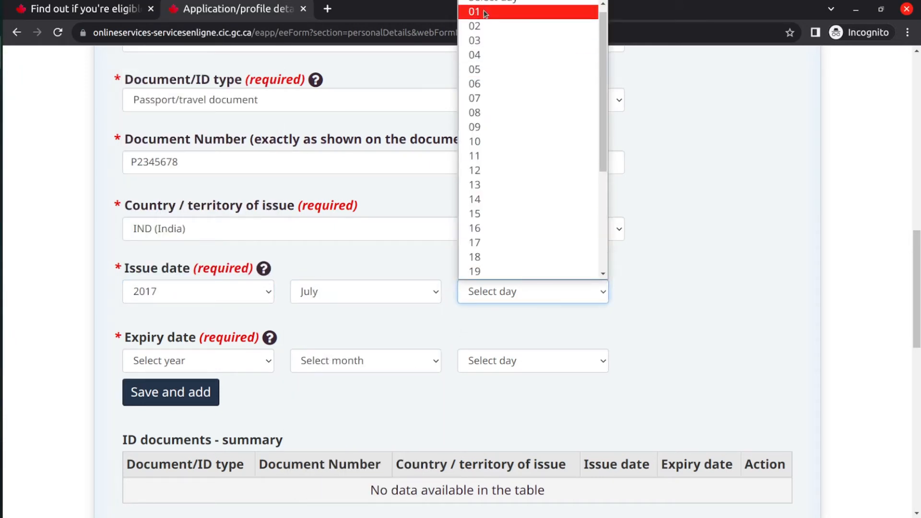
pyautogui.click(485, 12)
# Step: Set the expiry date to 2027 July 01 and save the passport to the summary
pyautogui.click(240, 362)
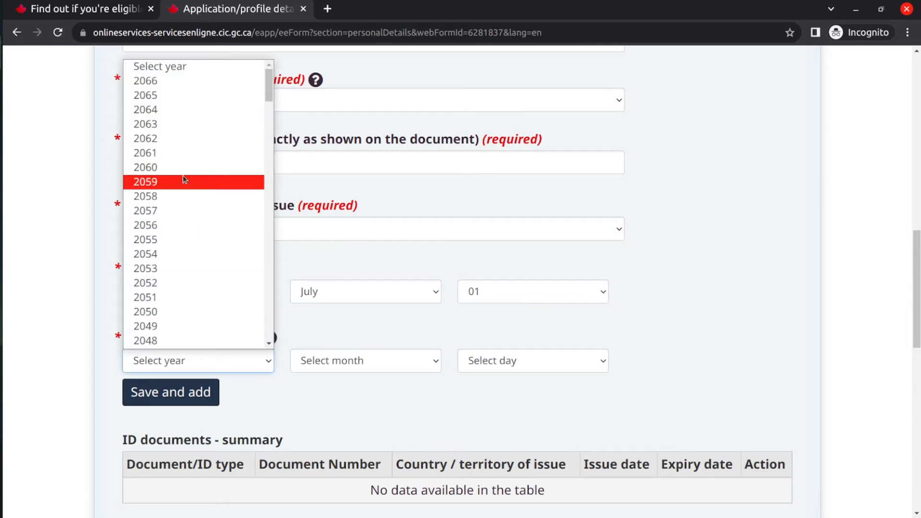
pyautogui.scroll(-10, 186, 214)
pyautogui.scroll(2, 185, 214)
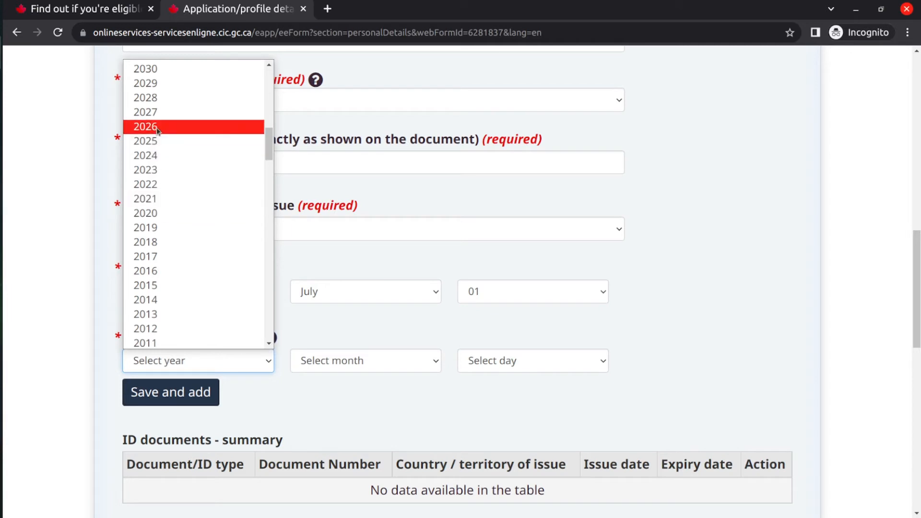
pyautogui.click(153, 112)
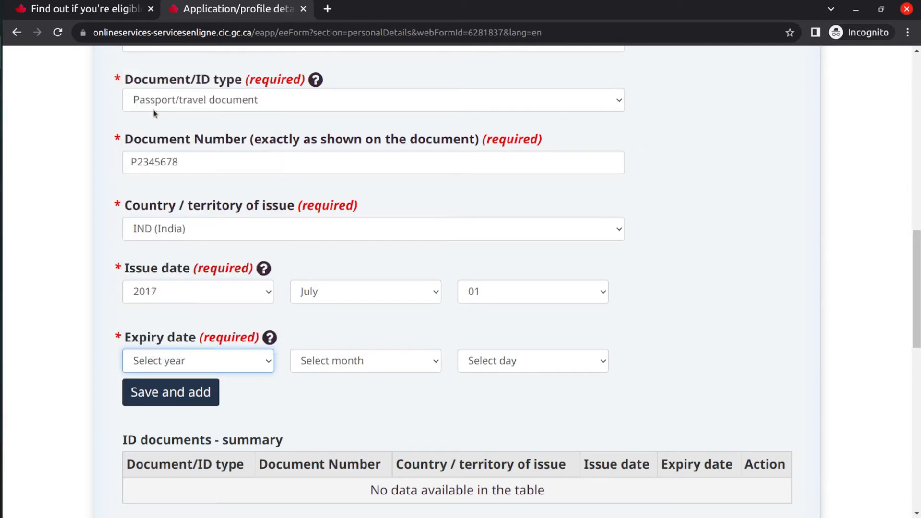
pyautogui.click(342, 362)
pyautogui.click(314, 269)
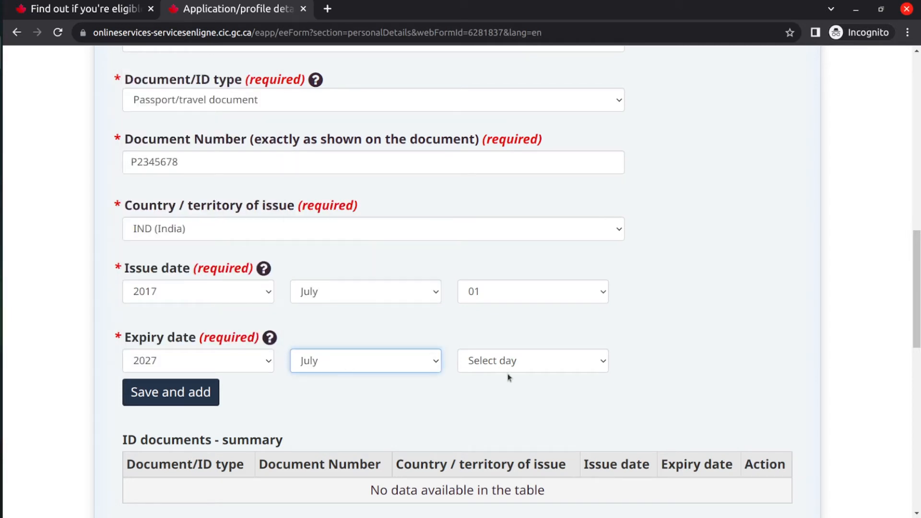
pyautogui.click(499, 364)
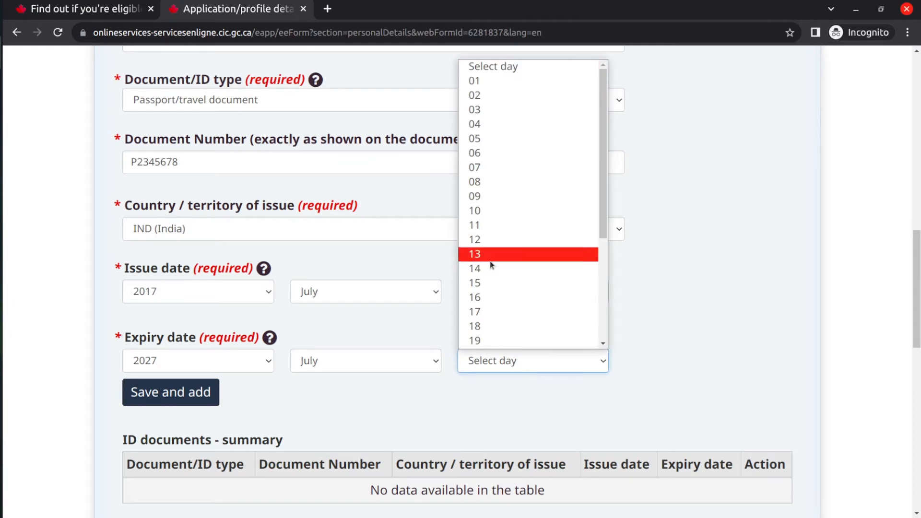
pyautogui.click(475, 84)
pyautogui.click(179, 405)
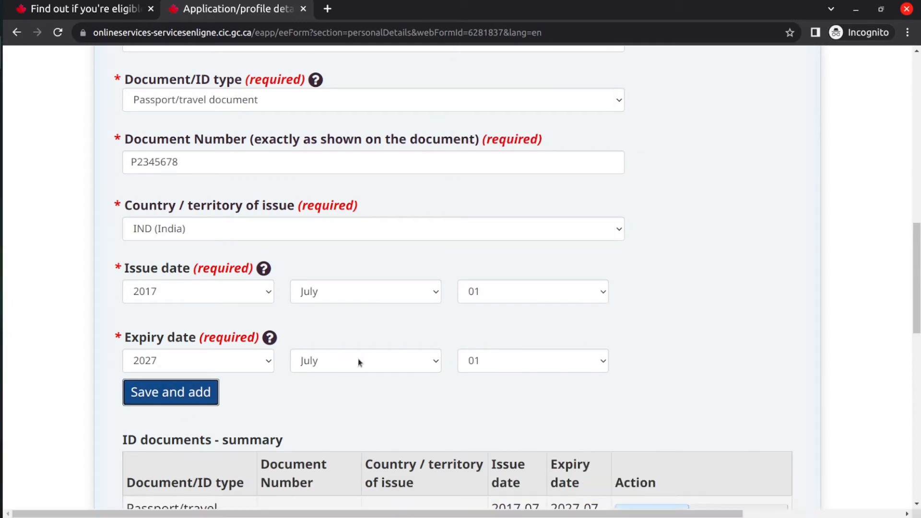
pyautogui.scroll(-5, 586, 267)
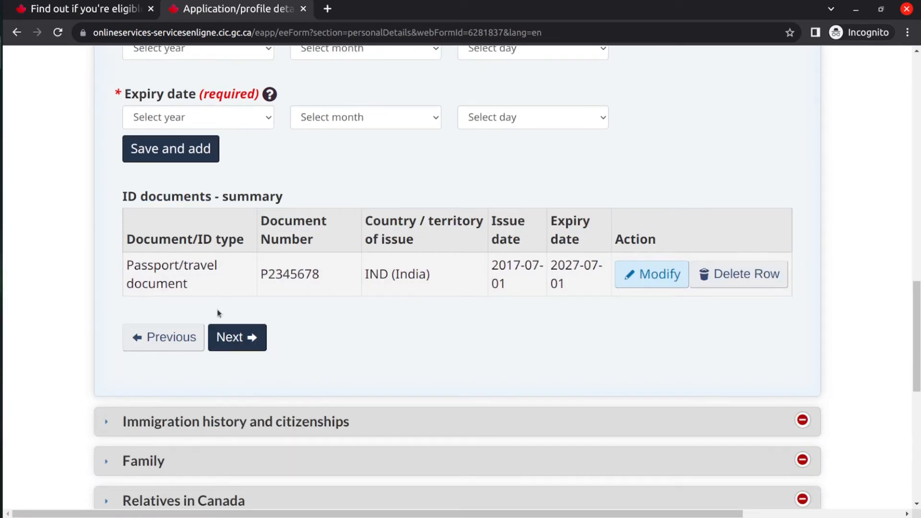
# Step: Answer No to having applied to IRCC before
pyautogui.click(232, 337)
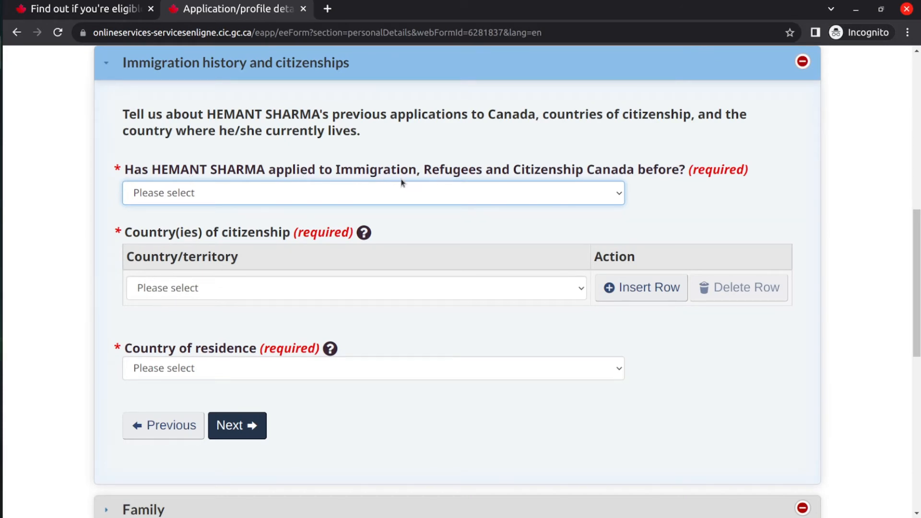
pyautogui.click(194, 197)
pyautogui.click(199, 239)
# Step: Choose India as the country of citizenship
pyautogui.click(173, 294)
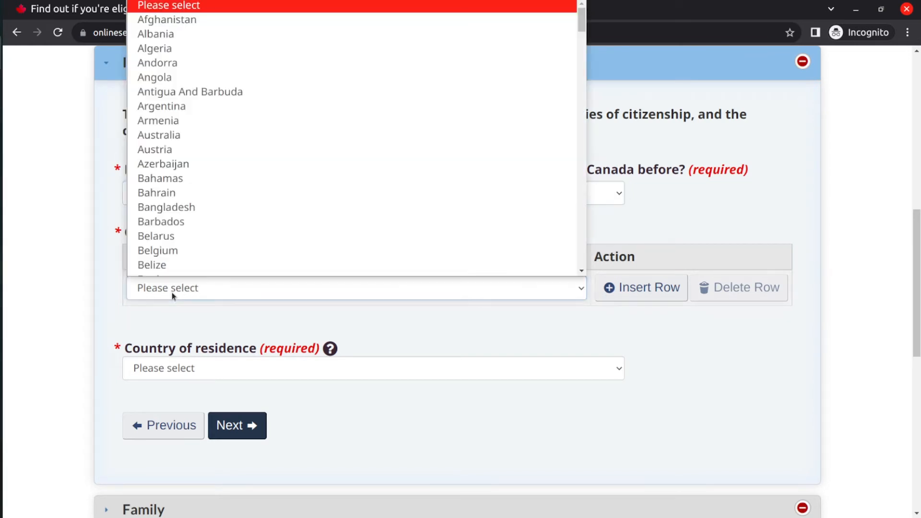
pyautogui.scroll(-20, 182, 187)
pyautogui.scroll(-3, 182, 189)
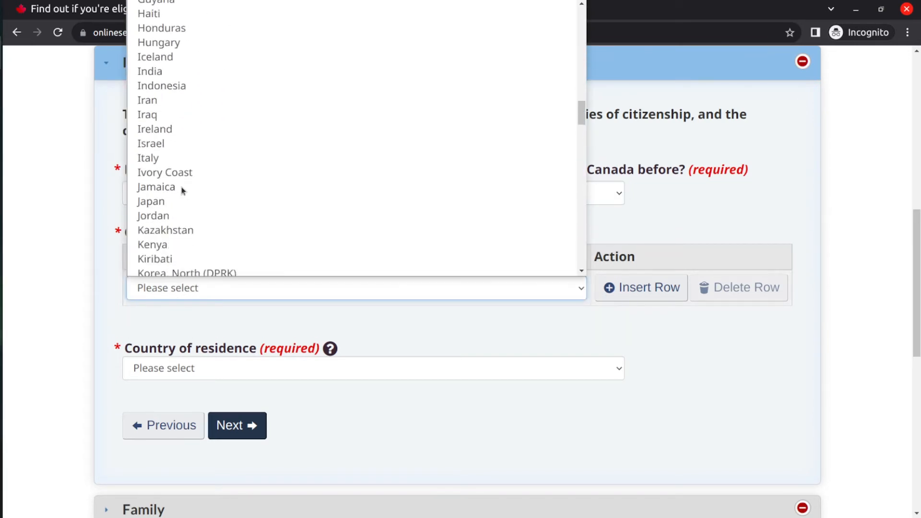
pyautogui.scroll(2, 182, 187)
pyautogui.click(161, 134)
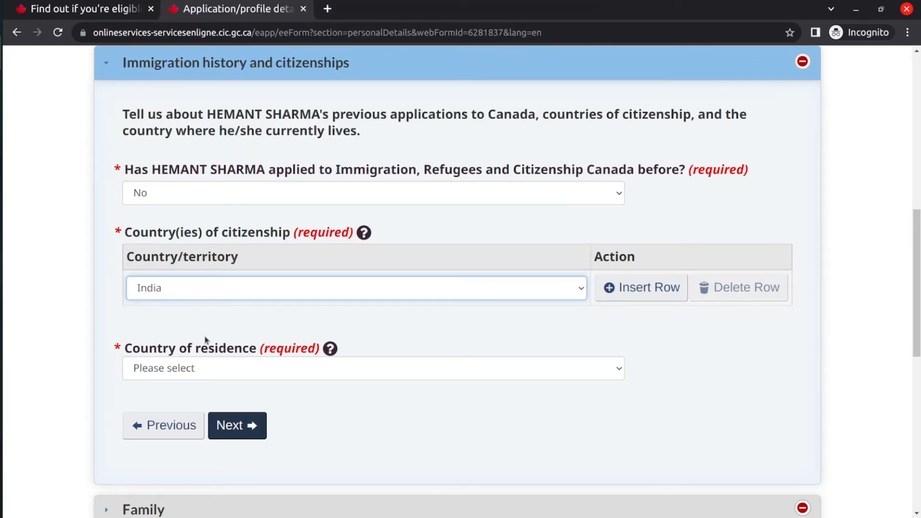
pyautogui.scroll(-3, 205, 340)
pyautogui.click(167, 258)
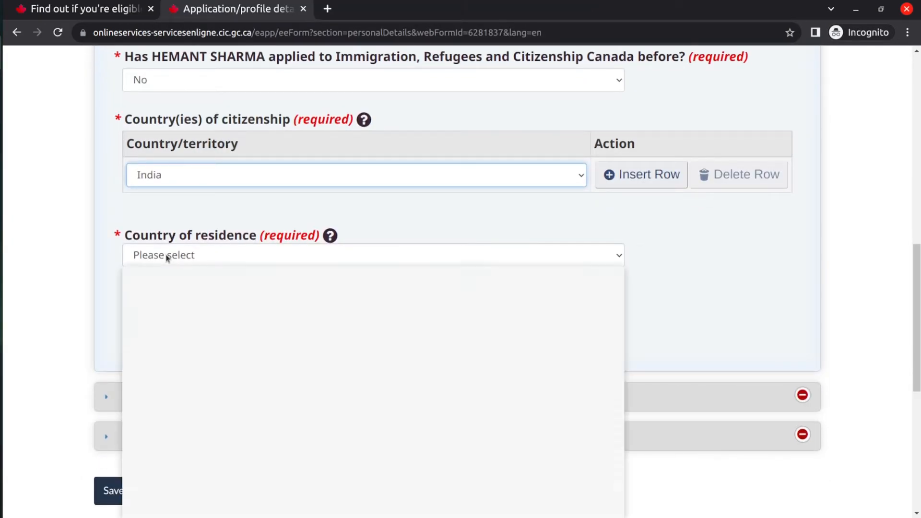
pyautogui.scroll(-20, 183, 341)
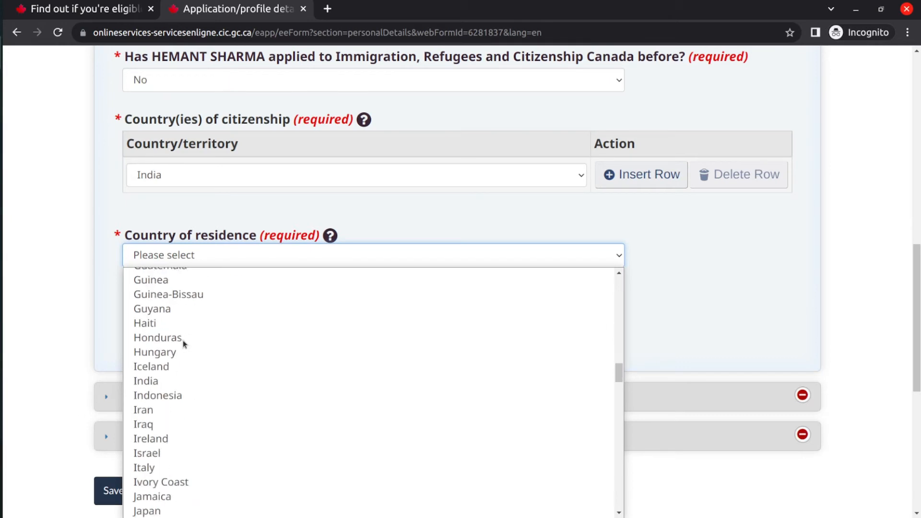
pyautogui.scroll(-1, 183, 341)
# Step: Set country of residence to India and declare 1 family member
pyautogui.click(162, 327)
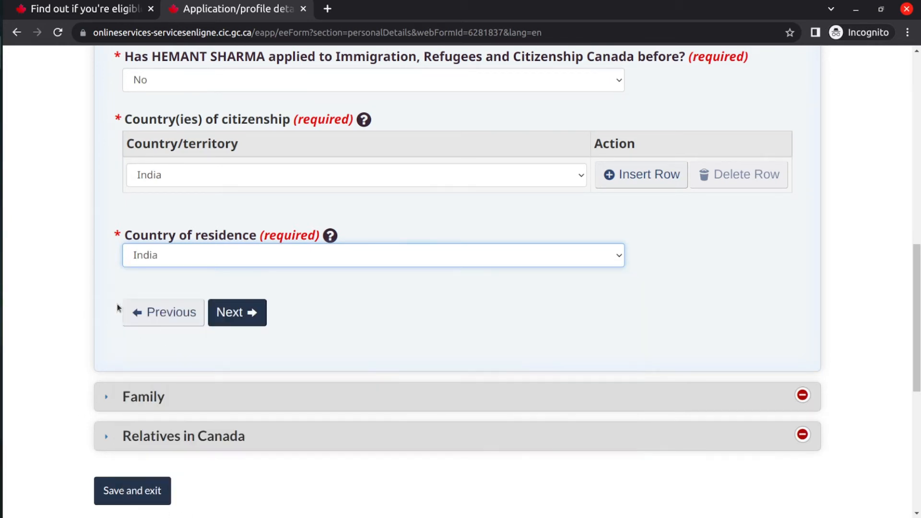
pyautogui.click(238, 321)
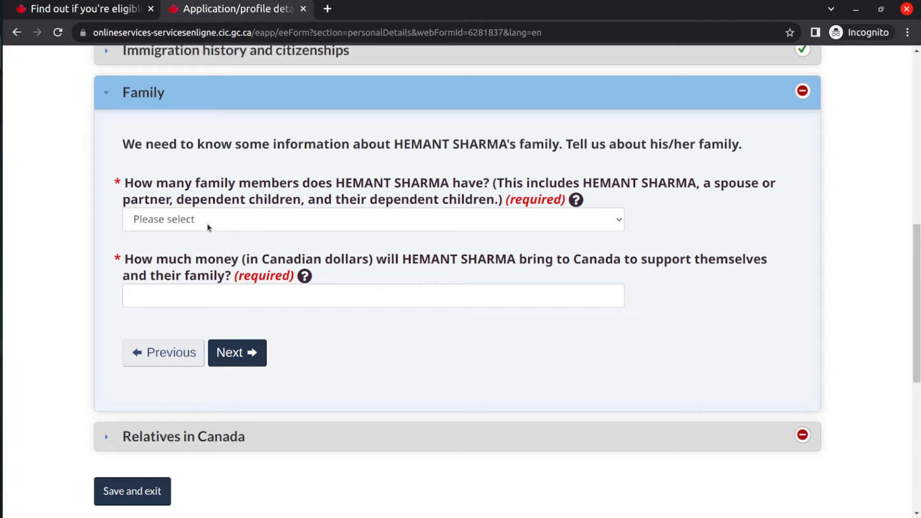
pyautogui.click(576, 201)
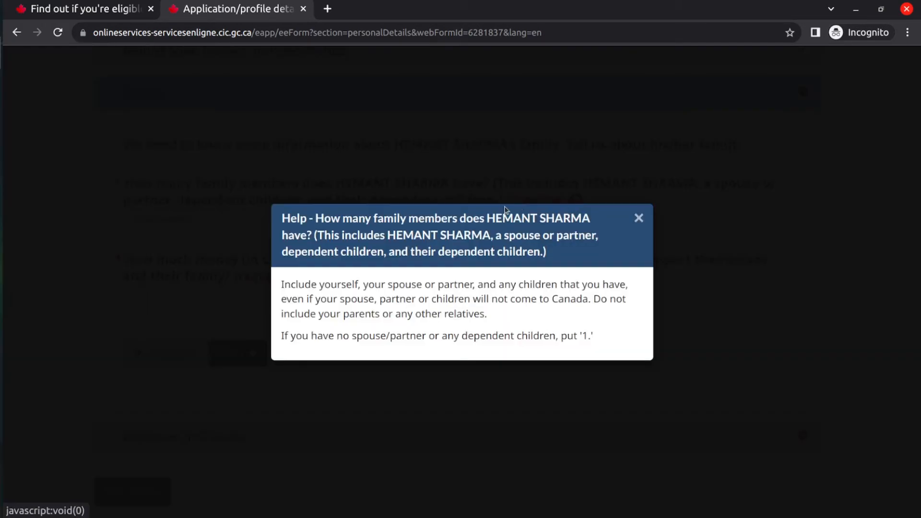
pyautogui.click(638, 220)
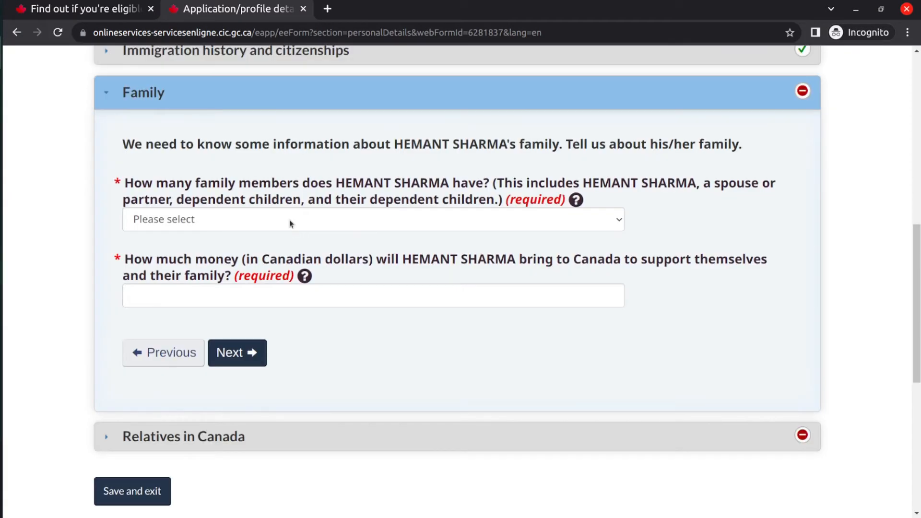
pyautogui.click(289, 220)
pyautogui.click(259, 255)
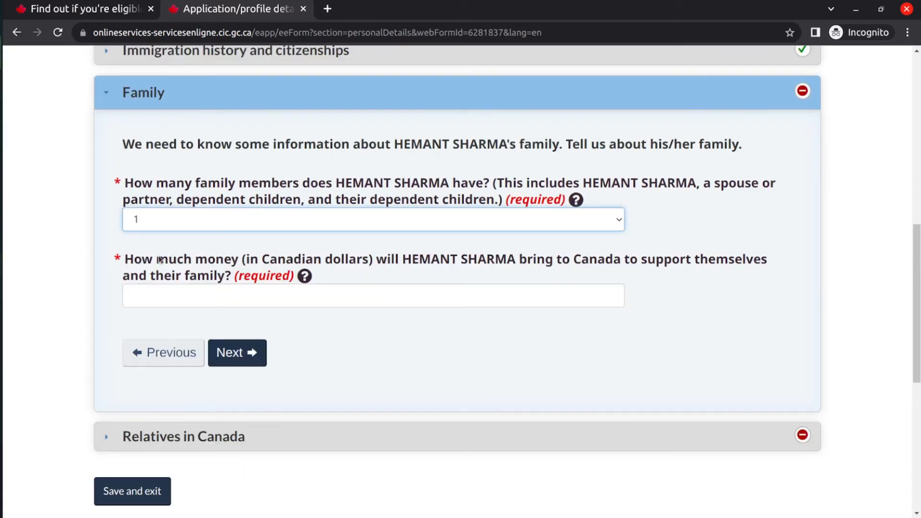
# Step: Enter 1500 as the settlement funds amount and continue
pyautogui.click(175, 303)
pyautogui.write('15000')
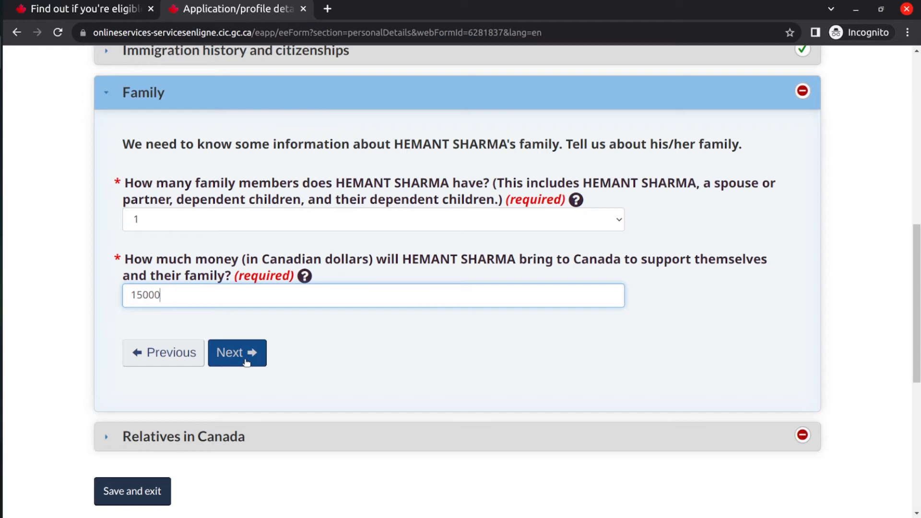
pyautogui.click(247, 362)
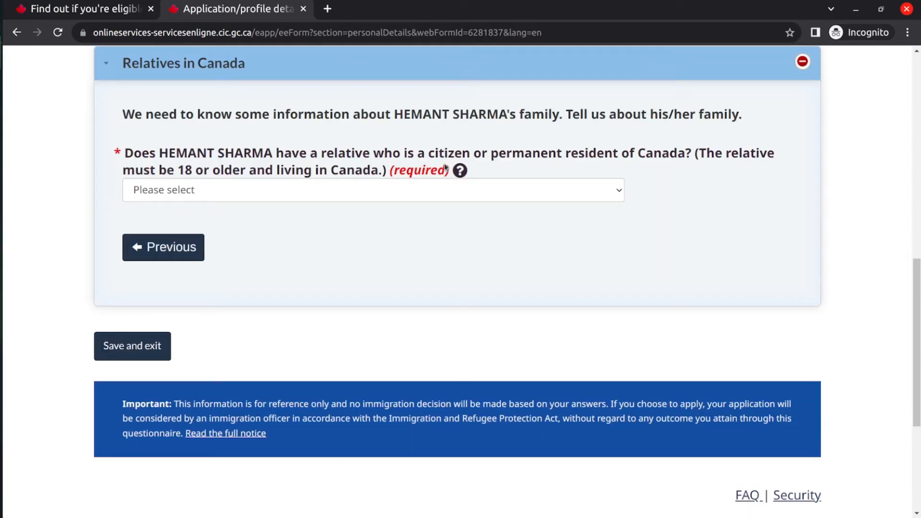
# Step: Answer No to having a relative in Canada, then save and exit the Personal details form
pyautogui.click(297, 193)
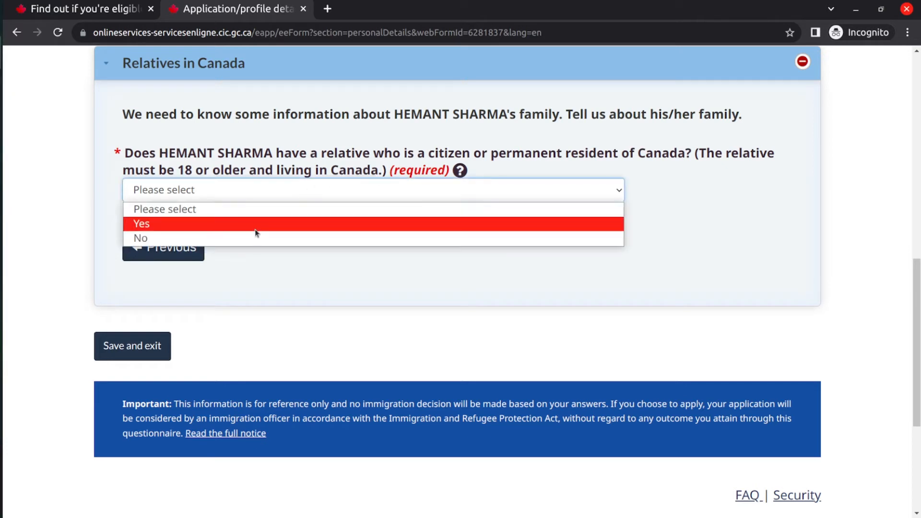
pyautogui.click(255, 237)
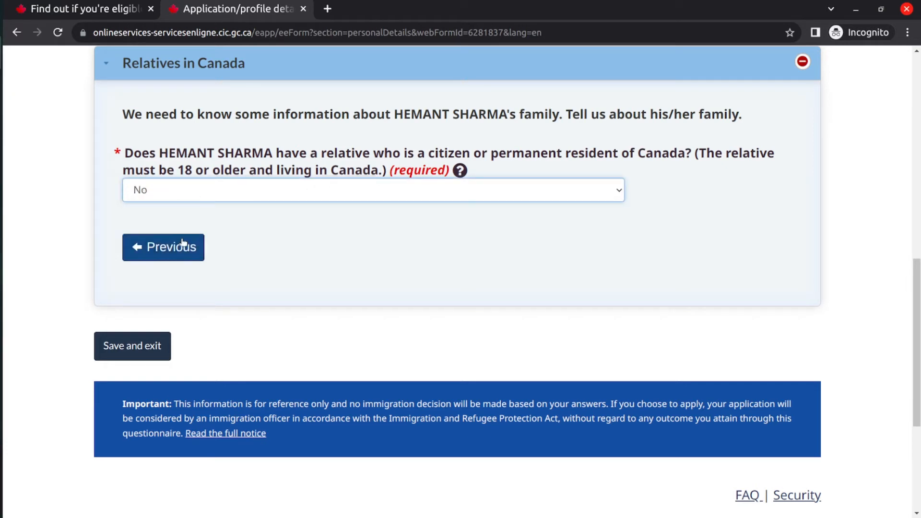
pyautogui.click(155, 346)
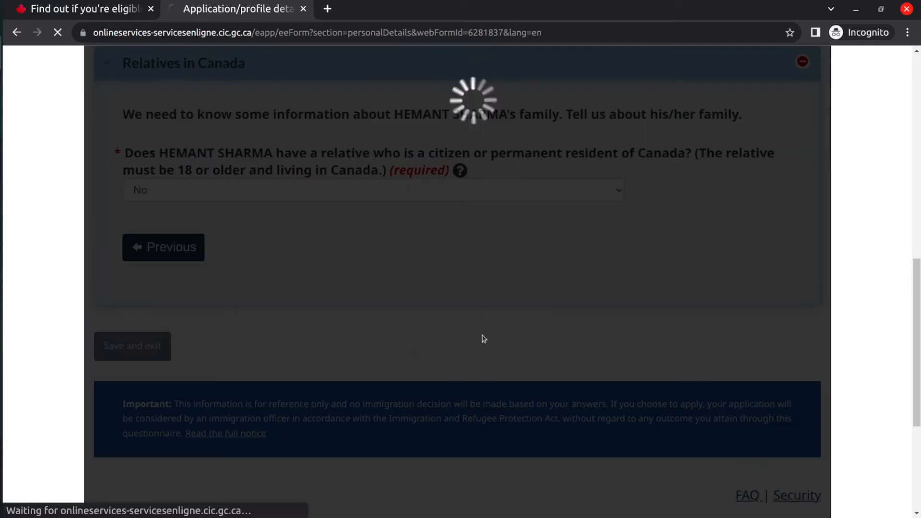
pyautogui.scroll(-5, 547, 319)
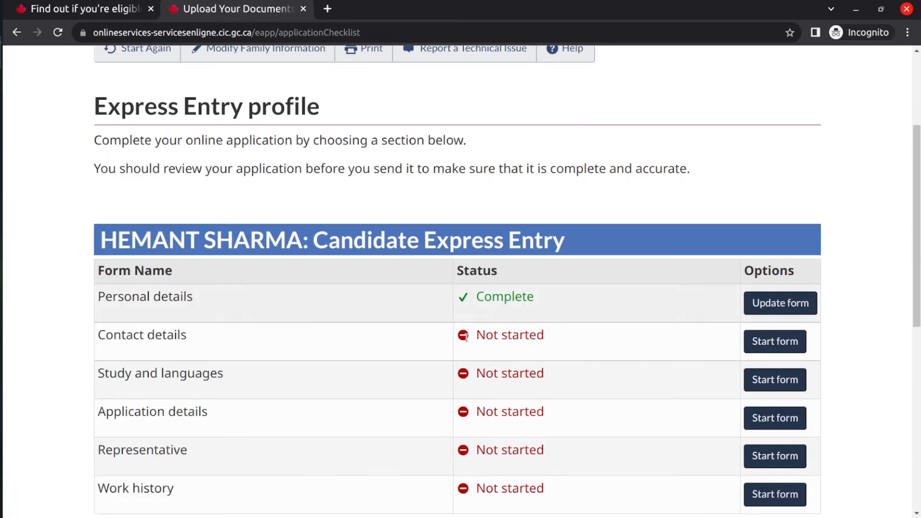
# Step: Start the Contact details form and choose English as the language of correspondence
pyautogui.click(770, 259)
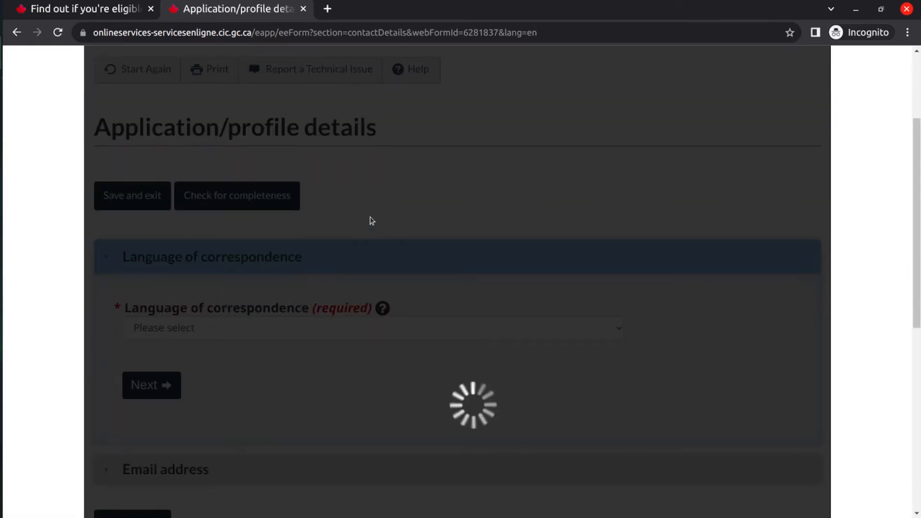
pyautogui.scroll(-2, 370, 219)
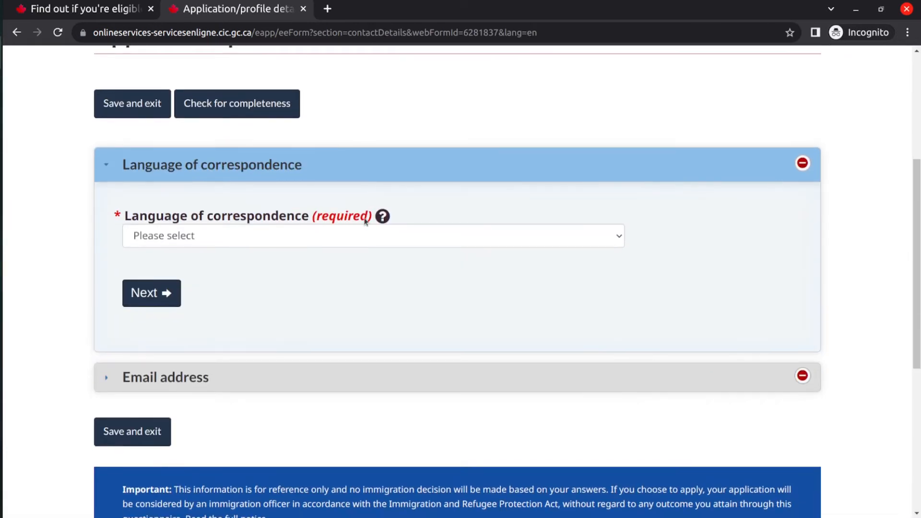
pyautogui.click(238, 235)
pyautogui.click(229, 268)
pyautogui.click(175, 291)
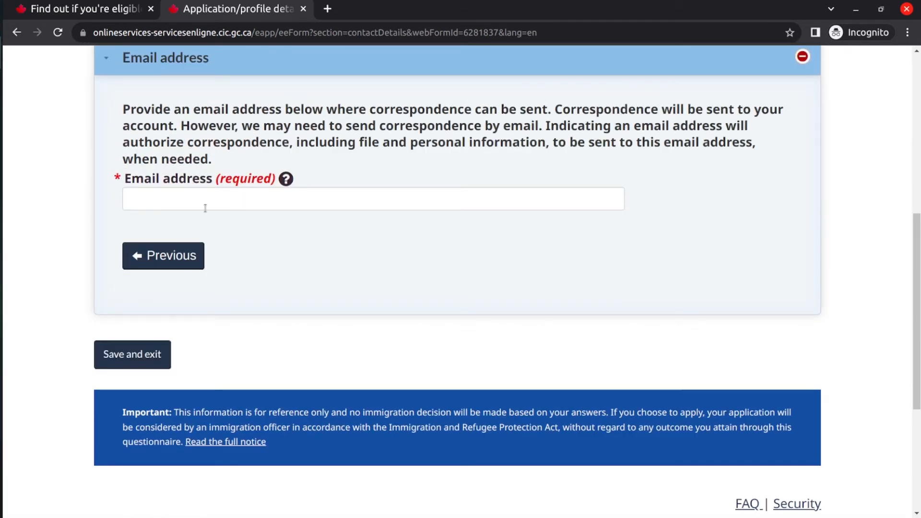
# Step: Enter the contact e-mail address, then save and exit the form
pyautogui.click(205, 208)
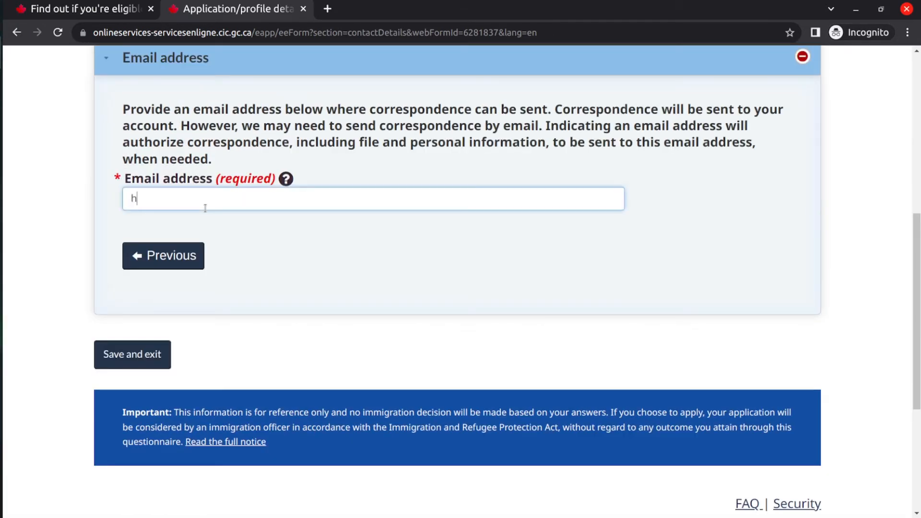
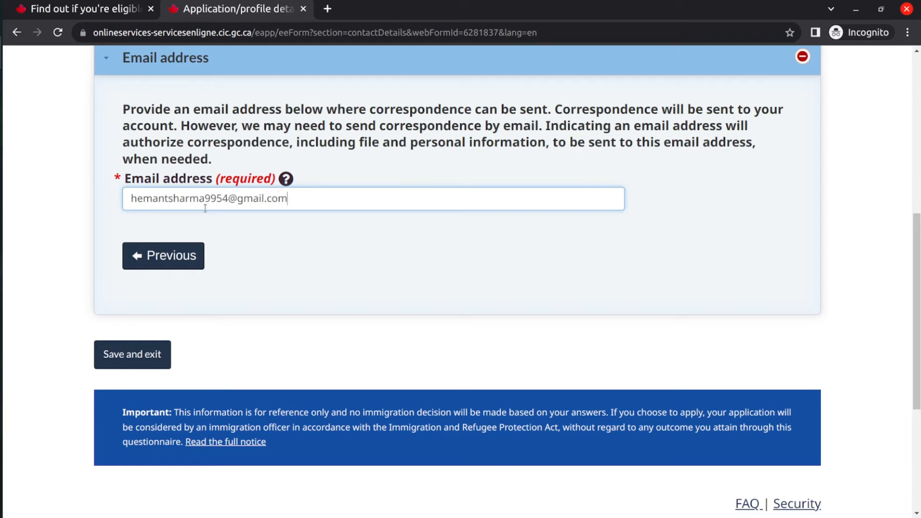
pyautogui.click(150, 348)
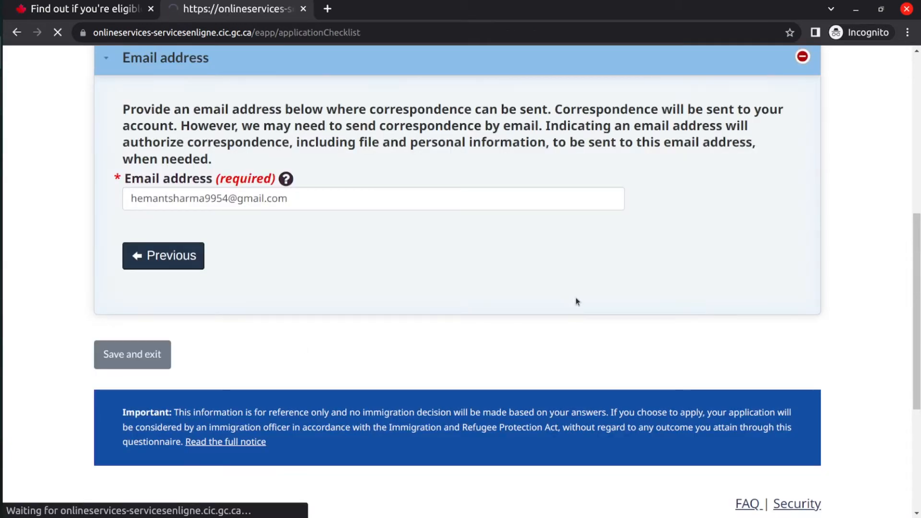
# Step: Start the Study and languages form from the profile checklist
pyautogui.scroll(-4, 559, 326)
pyautogui.scroll(-1, 621, 306)
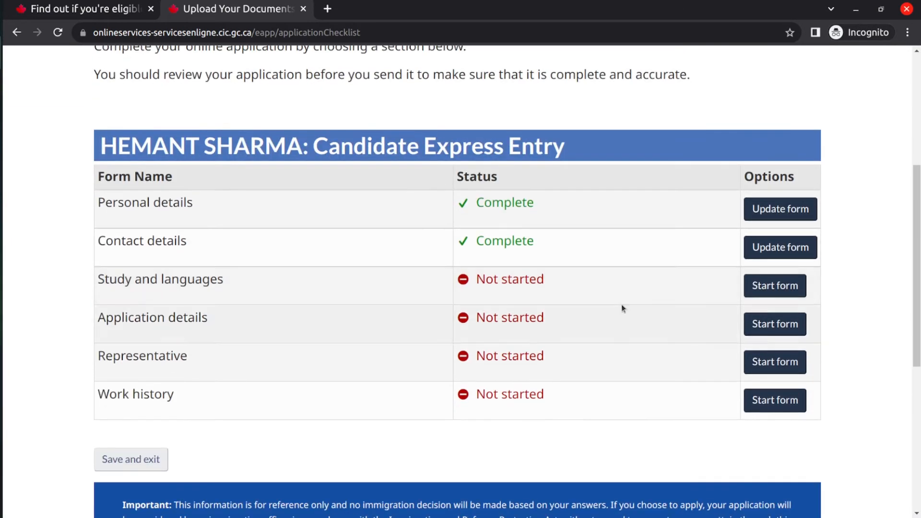
pyautogui.click(785, 288)
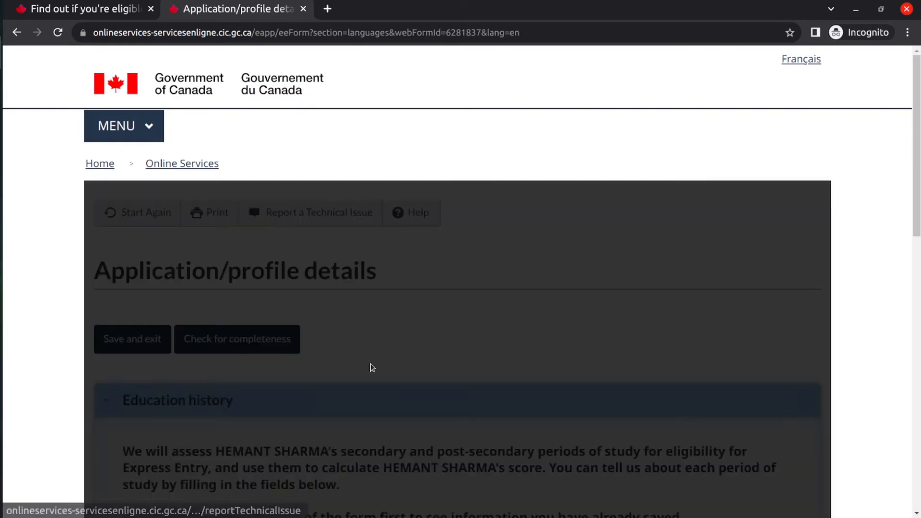
# Step: Answer Yes to finished higher education and set the field of study to Other
pyautogui.scroll(-3, 372, 367)
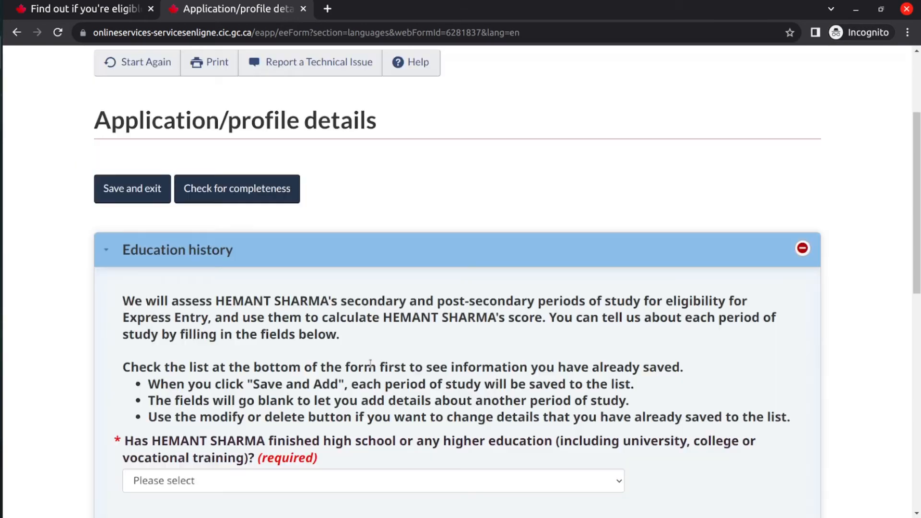
pyautogui.scroll(-4, 370, 363)
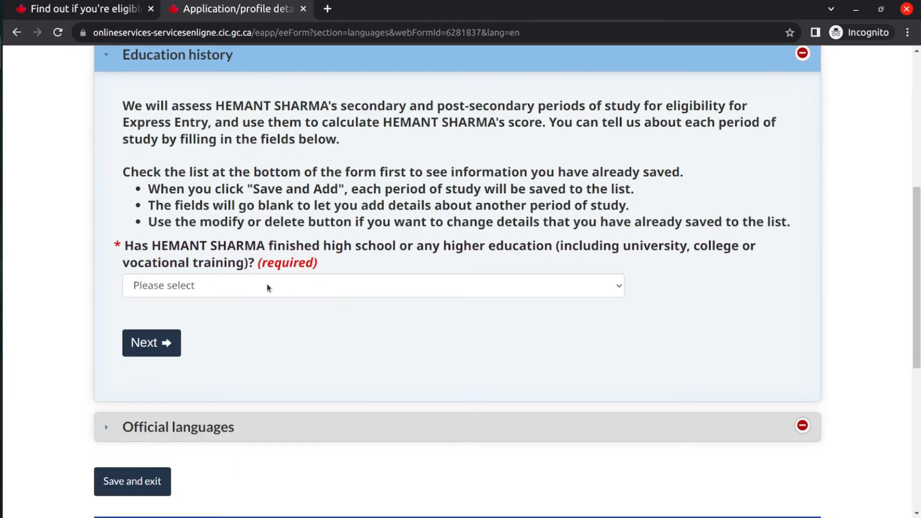
pyautogui.click(266, 287)
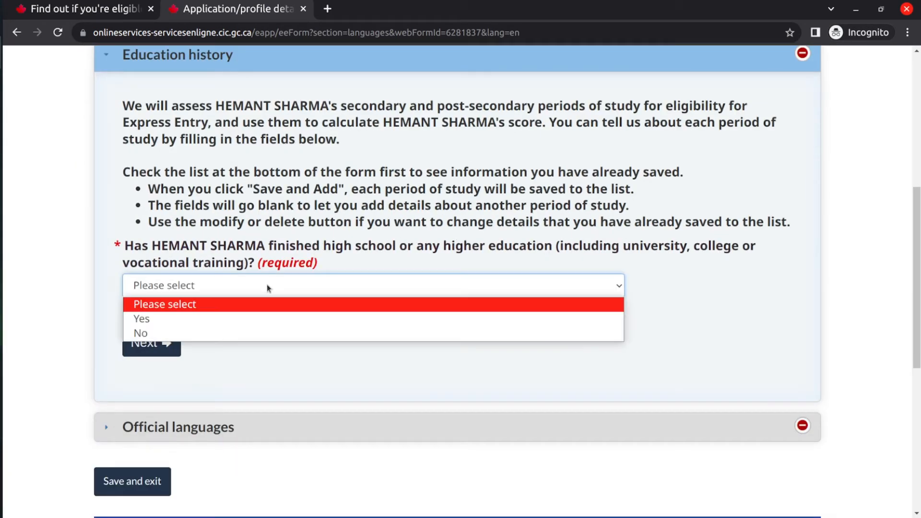
pyautogui.click(252, 320)
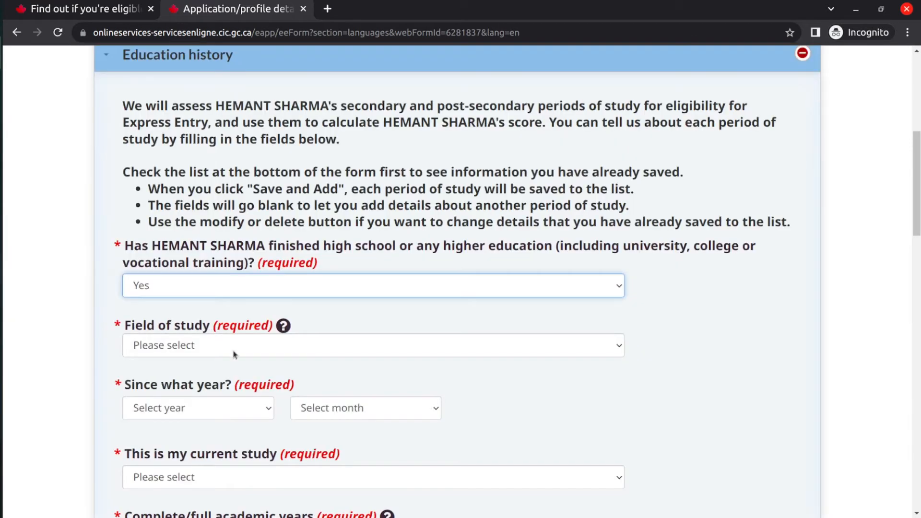
pyautogui.click(233, 354)
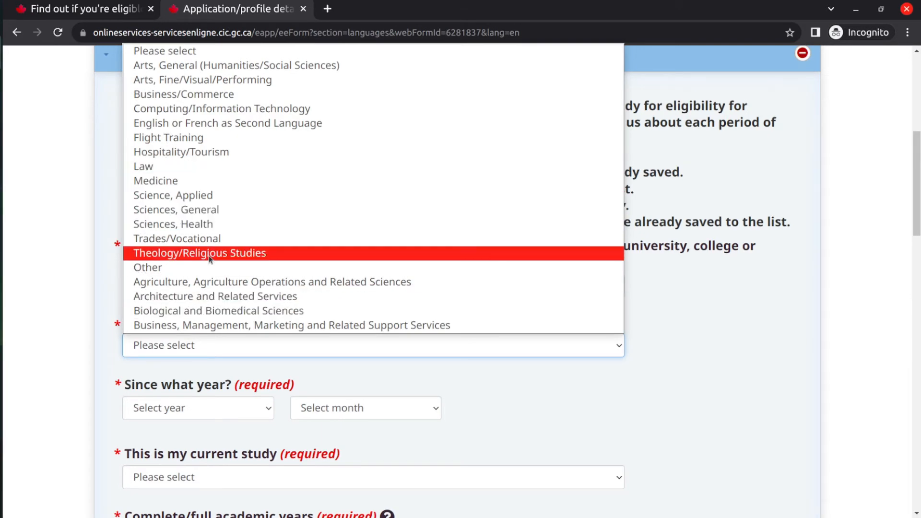
pyautogui.click(177, 267)
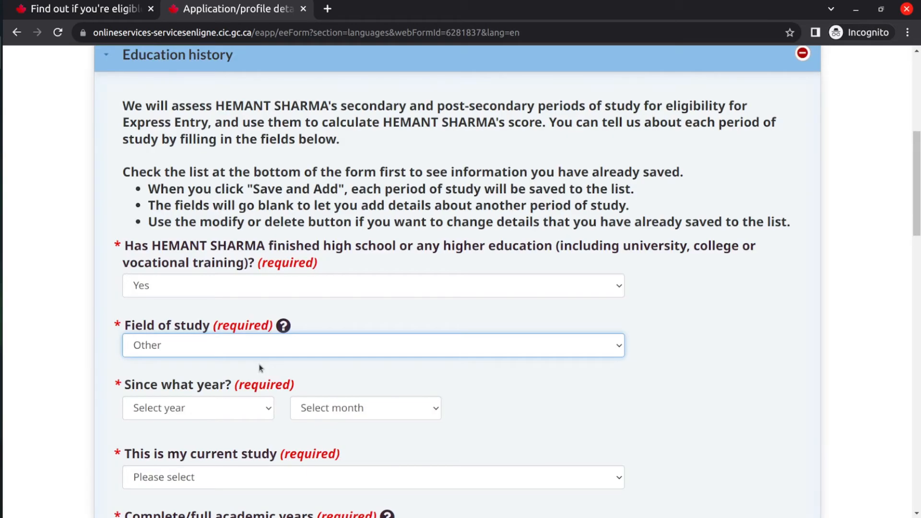
# Step: Open the start-year list for the education period
pyautogui.scroll(-3, 298, 379)
pyautogui.click(195, 343)
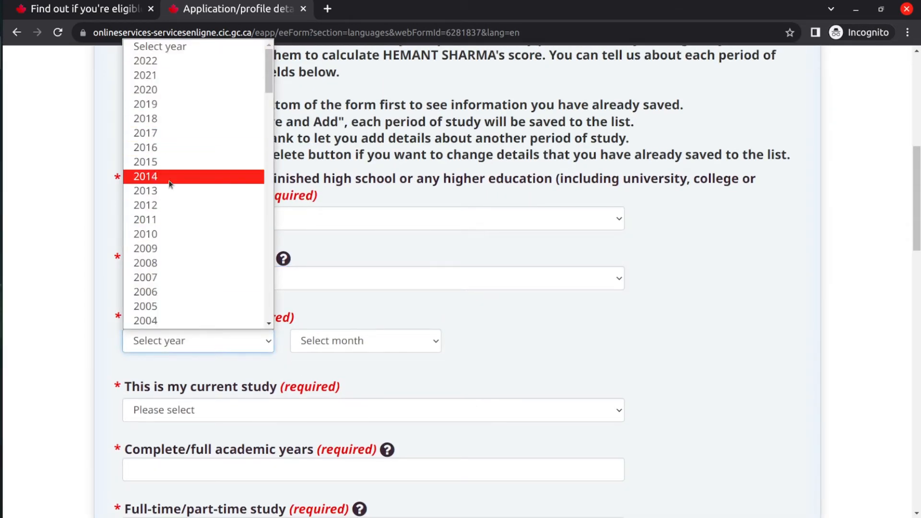
pyautogui.click(318, 294)
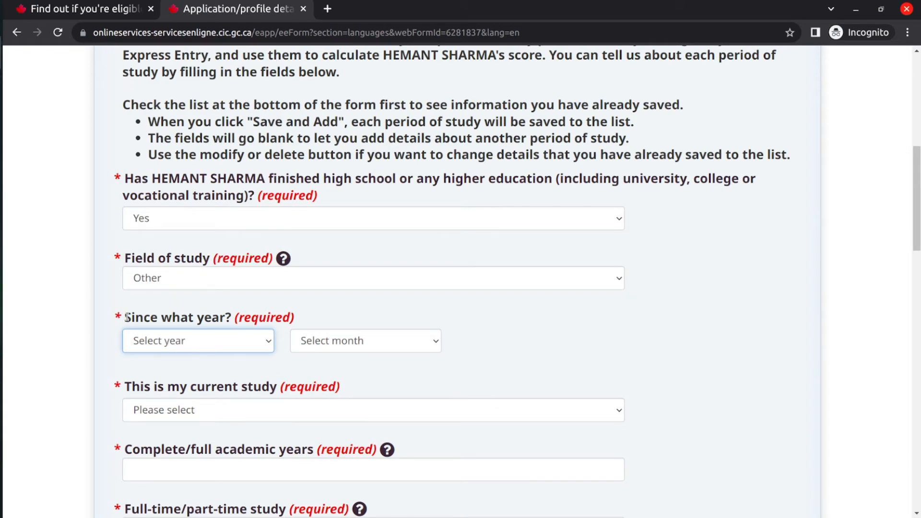
pyautogui.moveTo(144, 317); pyautogui.dragTo(165, 317)
pyautogui.click(183, 351)
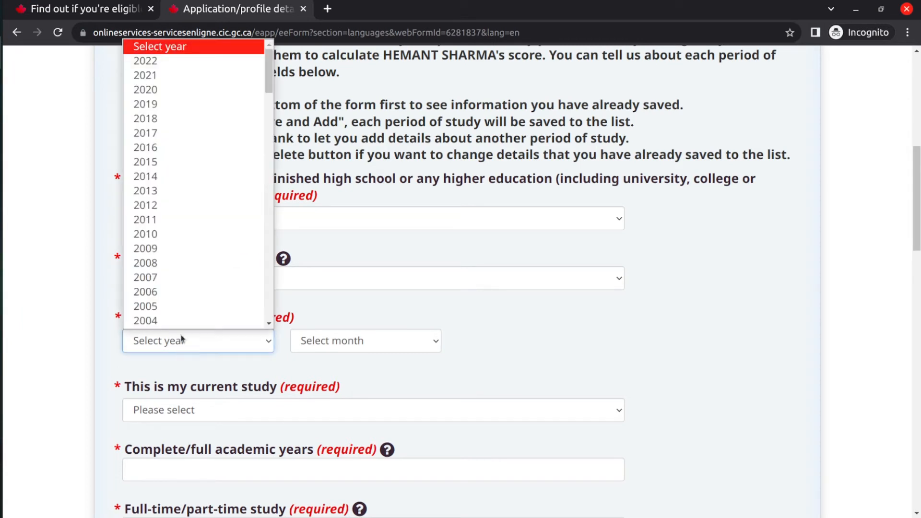
# Step: Set the study period from June 2015 to May 2019, marked as not current
pyautogui.click(157, 162)
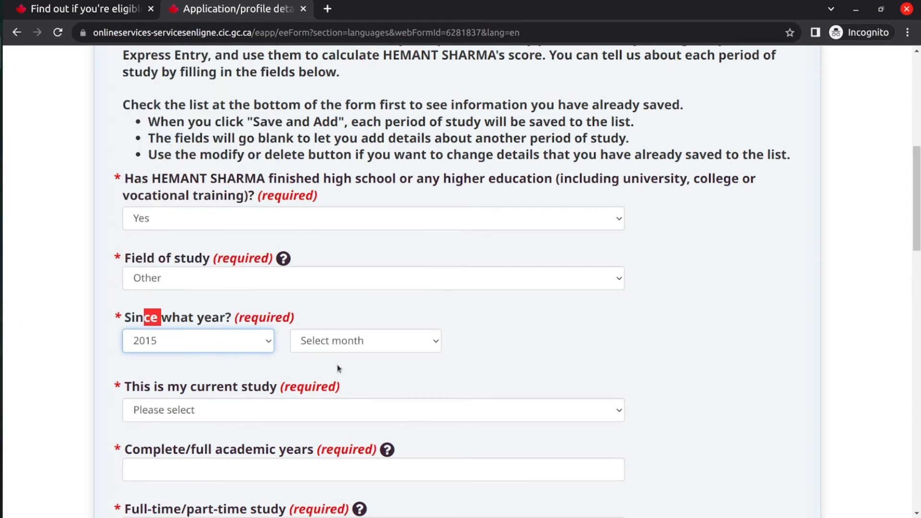
pyautogui.click(318, 339)
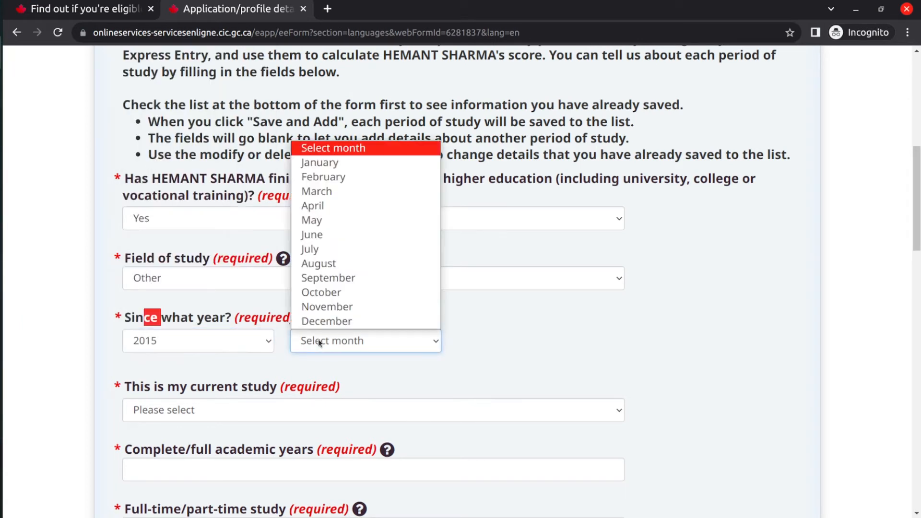
pyautogui.click(321, 236)
pyautogui.scroll(-2, 246, 353)
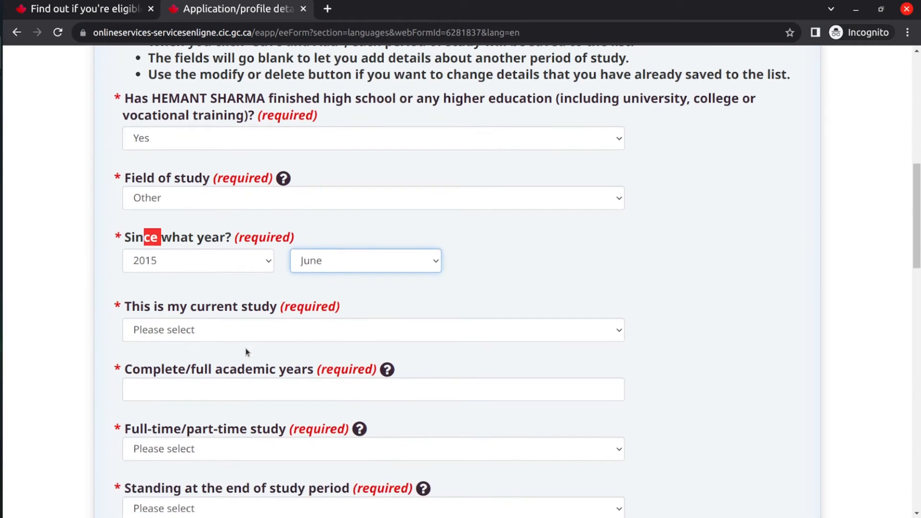
pyautogui.click(197, 329)
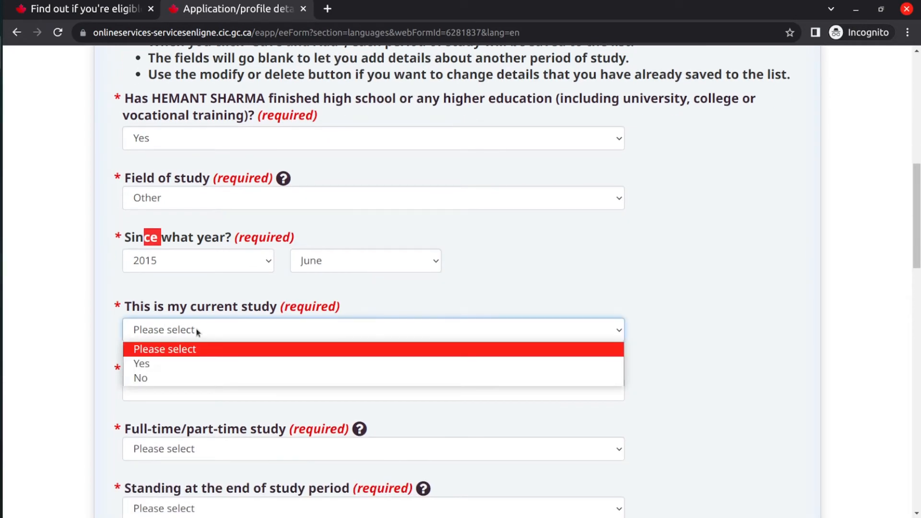
pyautogui.click(185, 377)
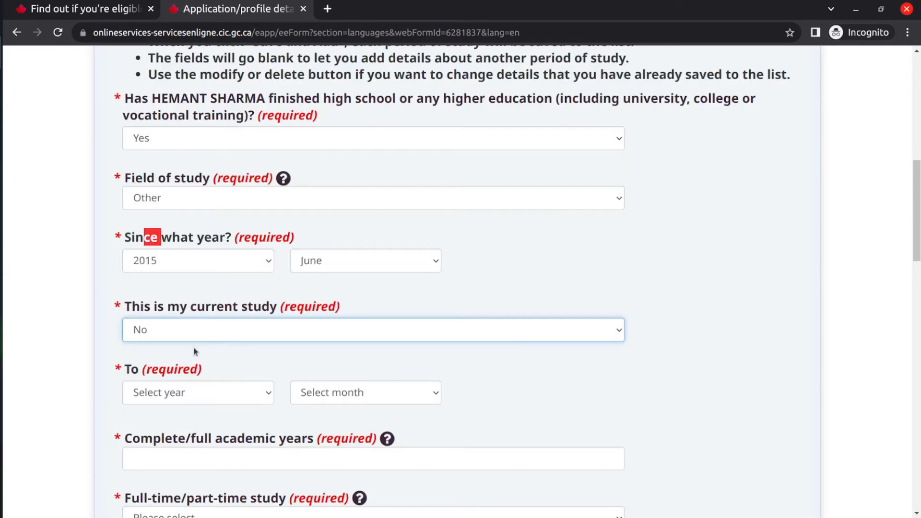
pyautogui.click(168, 398)
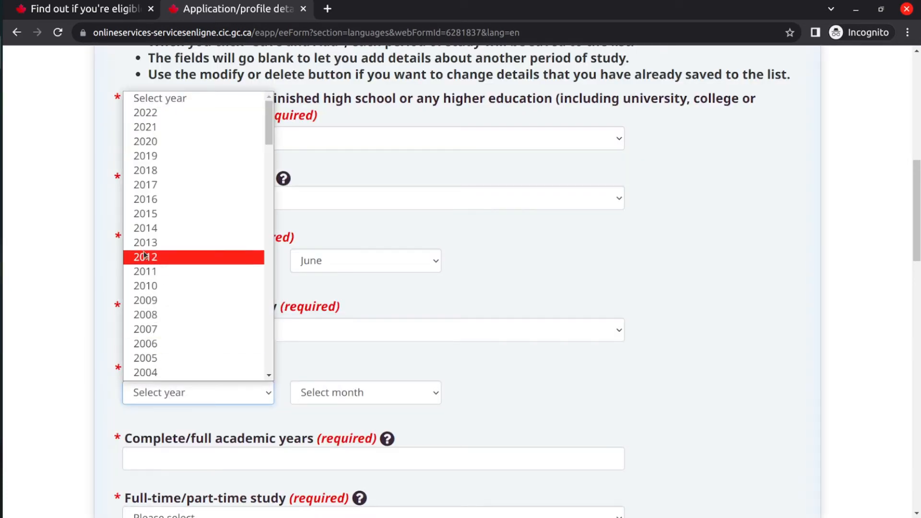
pyautogui.click(144, 156)
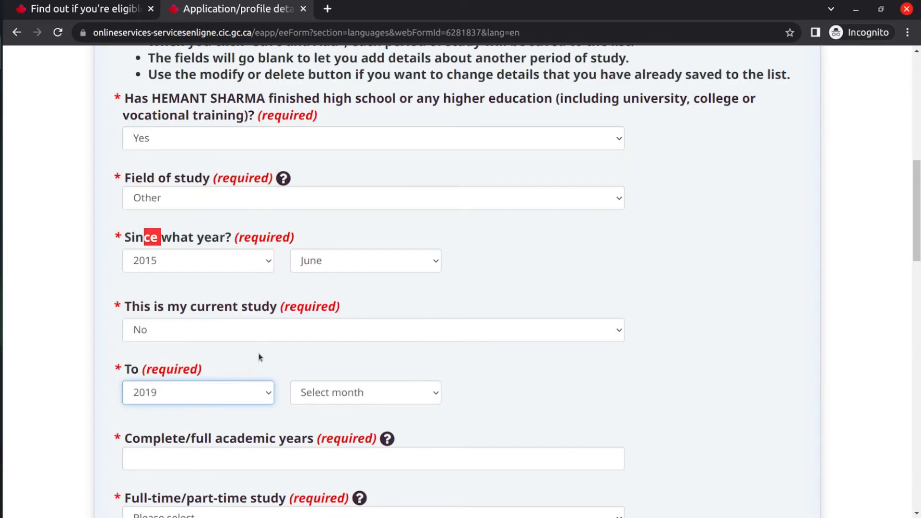
pyautogui.click(327, 393)
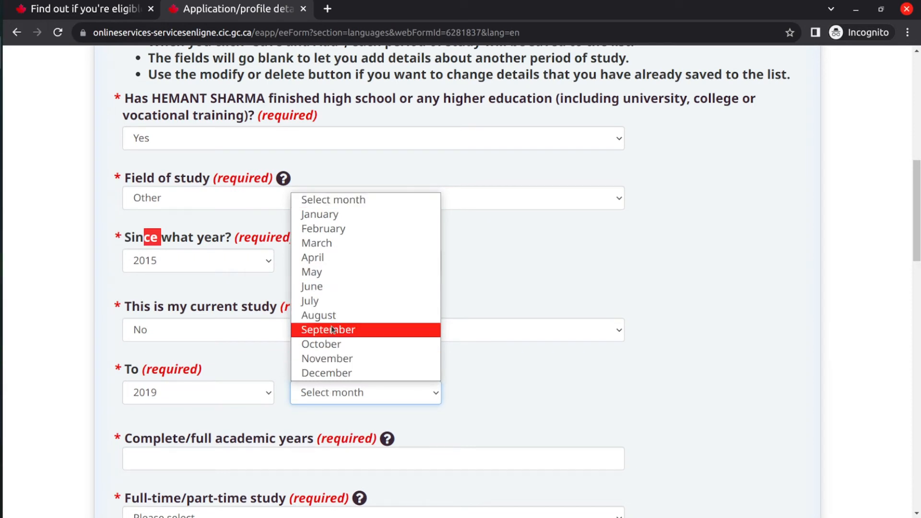
pyautogui.click(318, 274)
# Step: Enter 4 full academic years and mark the study as Full Time
pyautogui.scroll(-1, 274, 368)
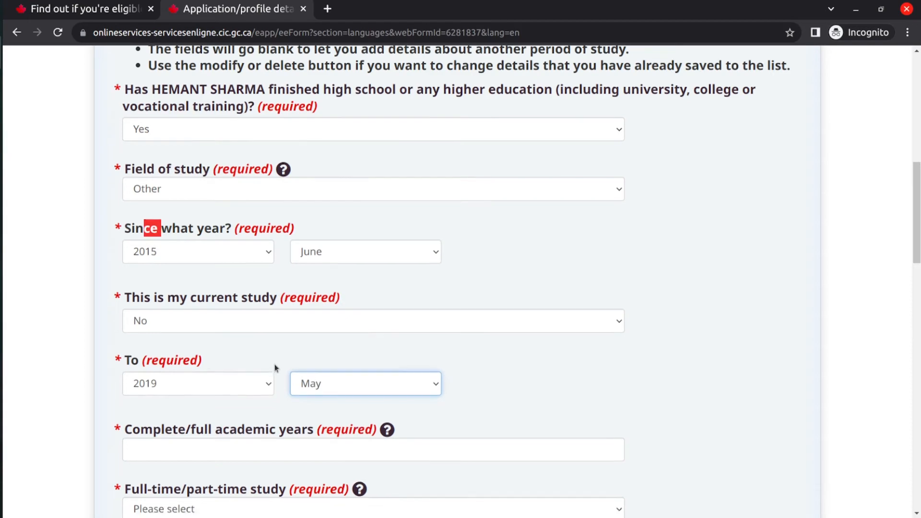
pyautogui.click(188, 363)
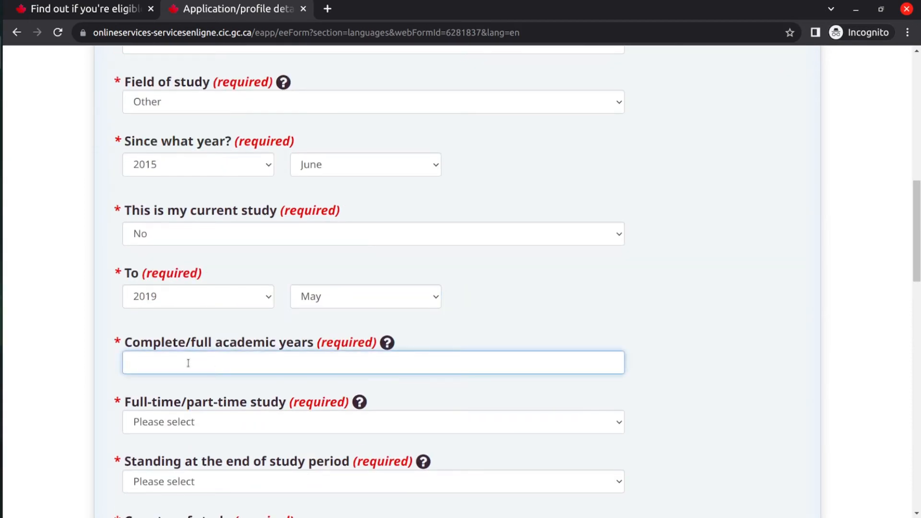
pyautogui.scroll(-3, 217, 374)
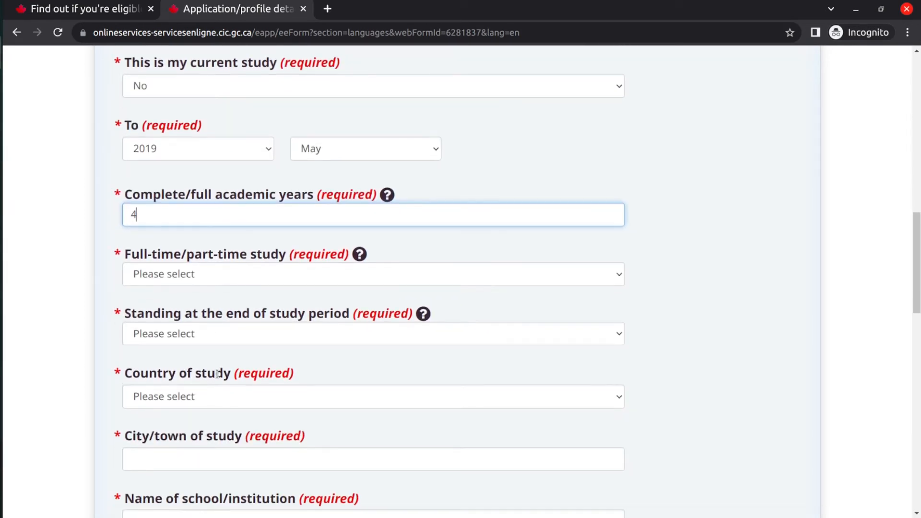
pyautogui.click(387, 196)
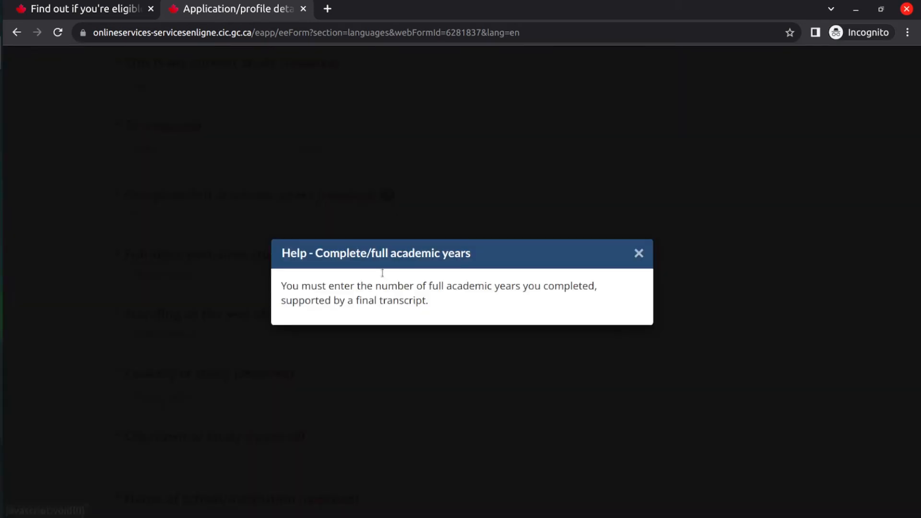
pyautogui.click(639, 254)
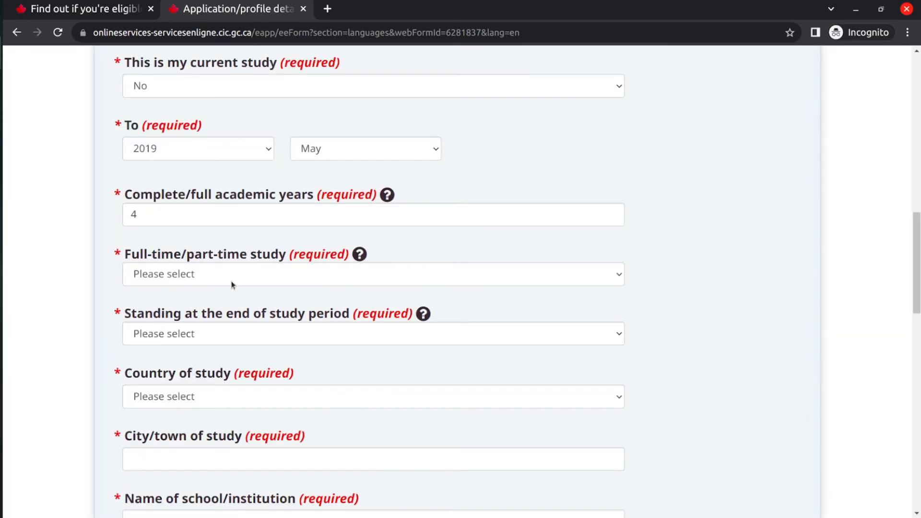
pyautogui.click(207, 275)
pyautogui.click(194, 307)
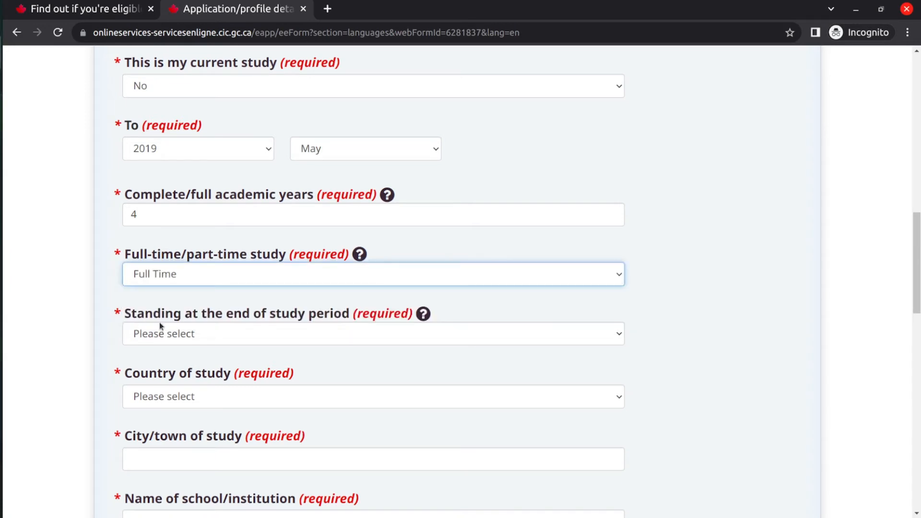
pyautogui.click(177, 336)
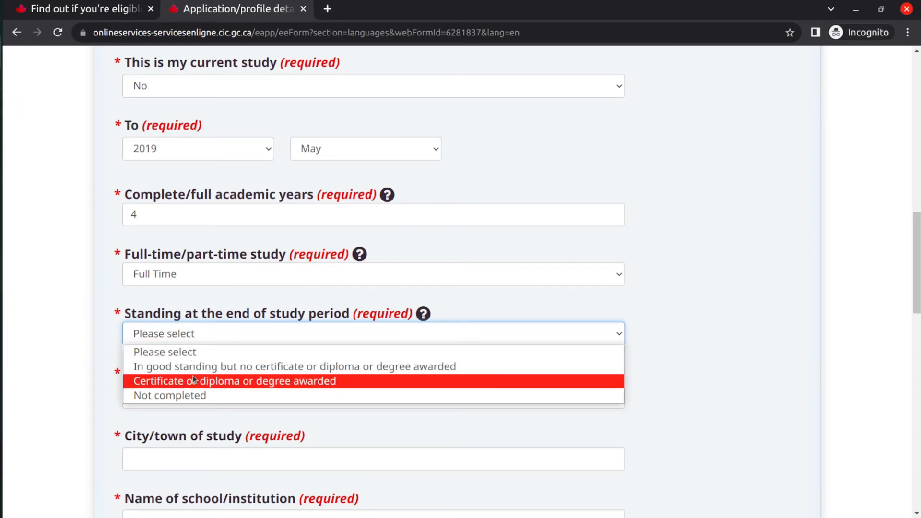
# Step: Mark the study as completed with a certificate, diploma or degree, and choose India as country of study
pyautogui.click(238, 383)
pyautogui.scroll(-3, 170, 331)
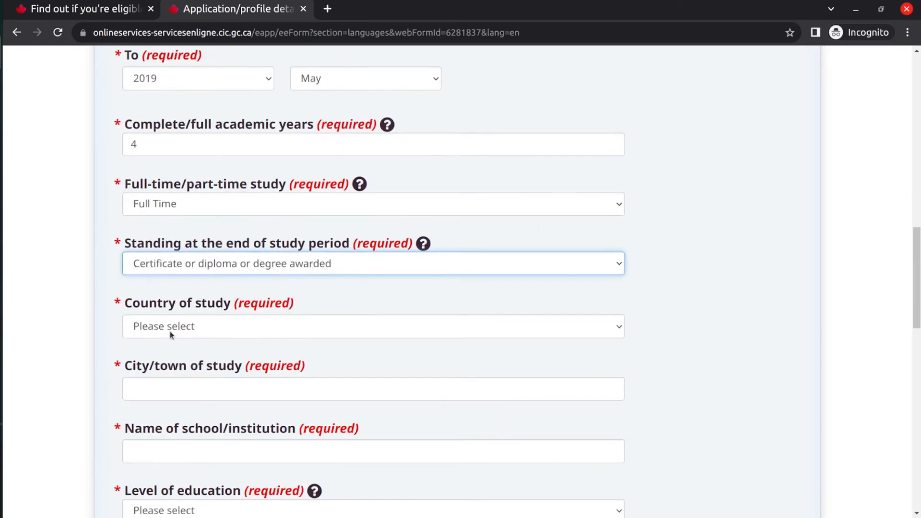
pyautogui.click(169, 330)
pyautogui.scroll(-18, 169, 263)
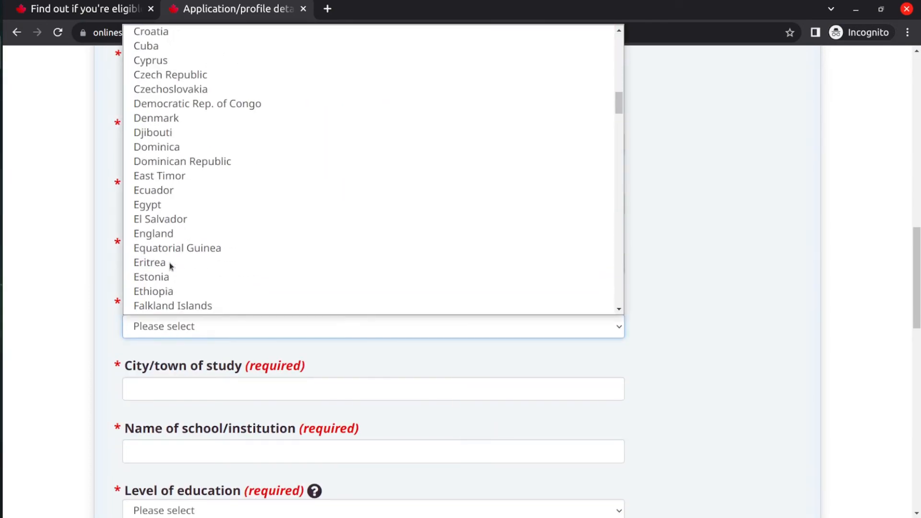
pyautogui.scroll(-13, 169, 263)
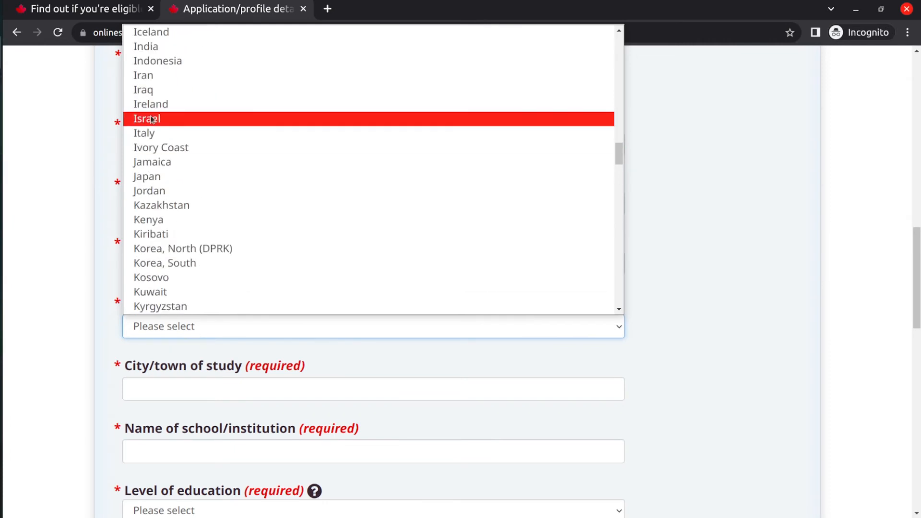
pyautogui.click(145, 46)
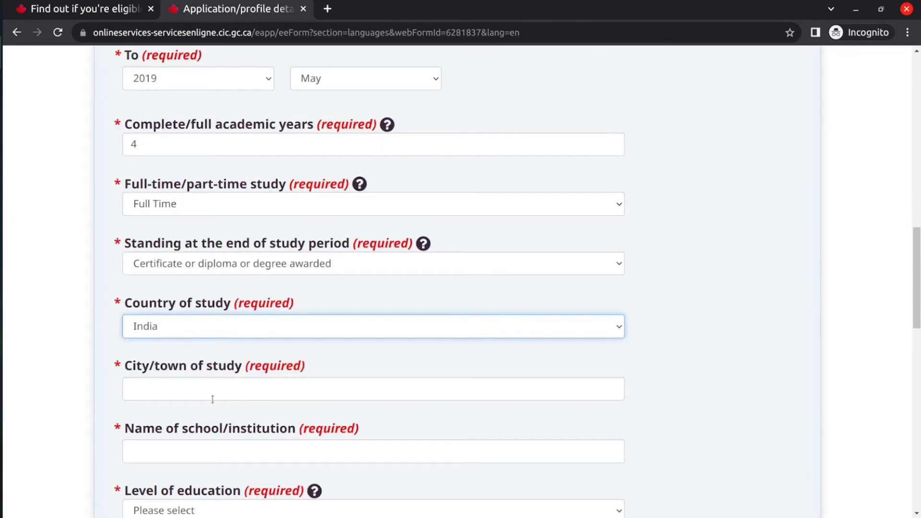
# Step: Enter CHANDIGARH as the city of study and PANJAB UNIVERSITY as the institution
pyautogui.click(213, 400)
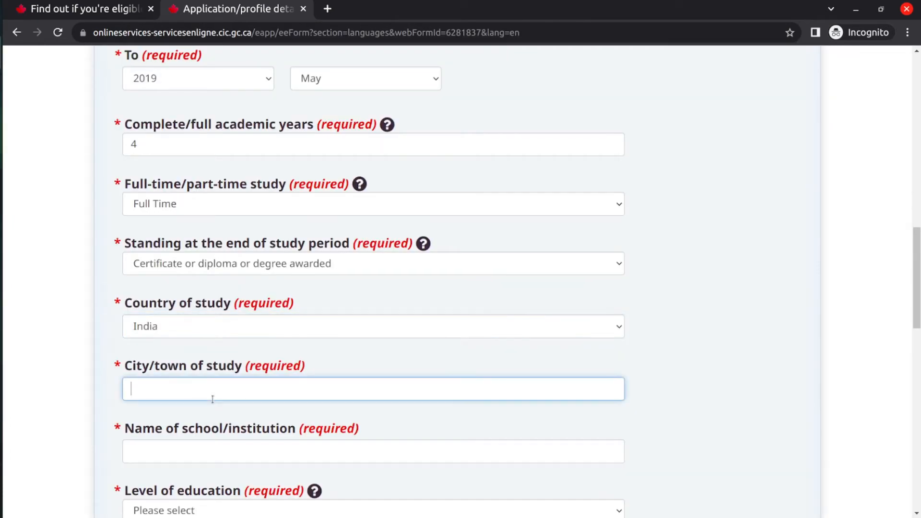
pyautogui.write('CHANDI')
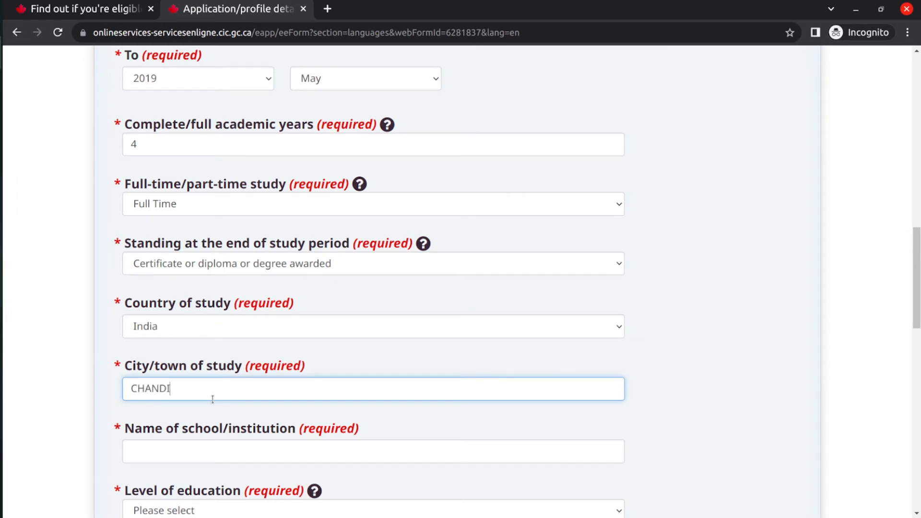
pyautogui.write('GARH')
pyautogui.click(209, 447)
pyautogui.write('PANJ')
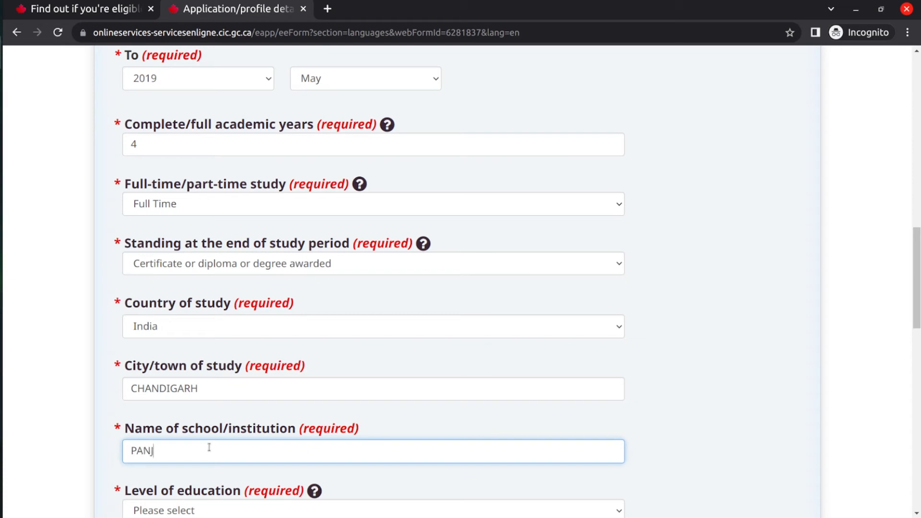
pyautogui.write('AB UNIVERSITY')
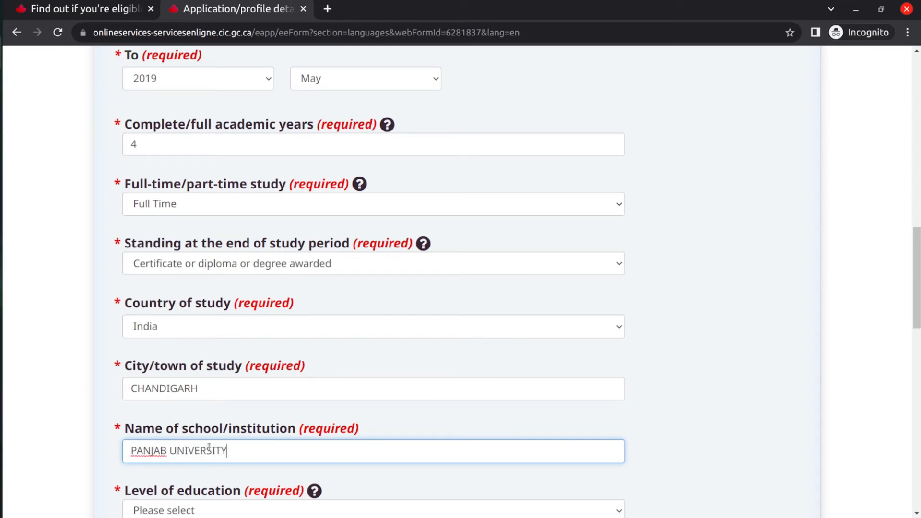
pyautogui.scroll(-4, 222, 427)
pyautogui.click(181, 291)
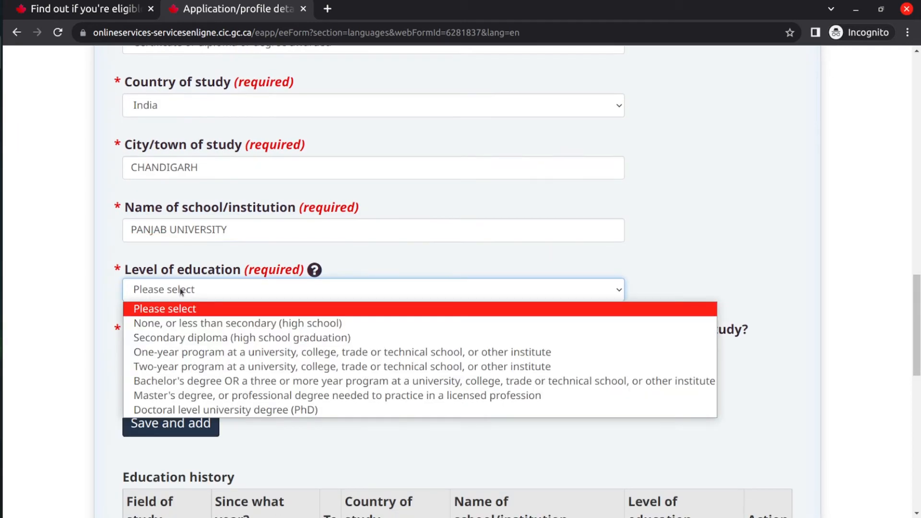
# Step: Set education level to Bachelor's degree, answer No to the Canadian degree question and Yes to ECA
pyautogui.click(270, 382)
pyautogui.click(222, 373)
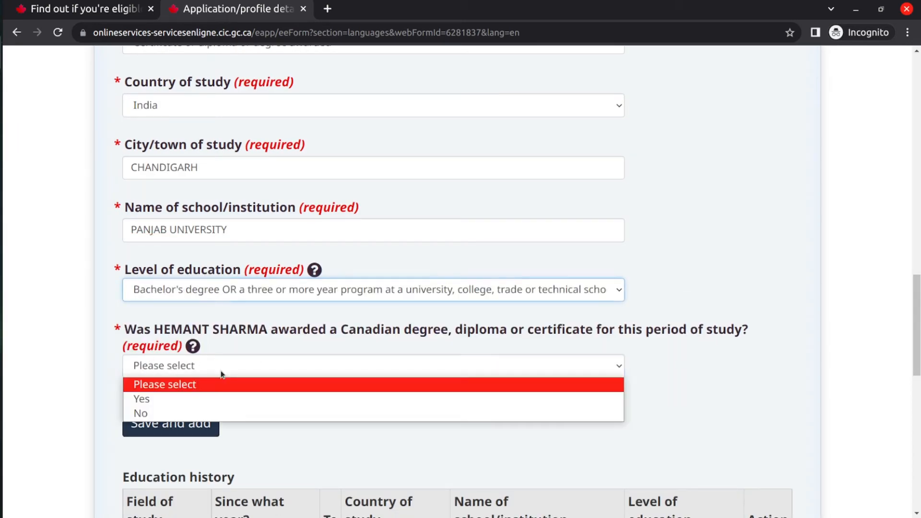
pyautogui.click(222, 414)
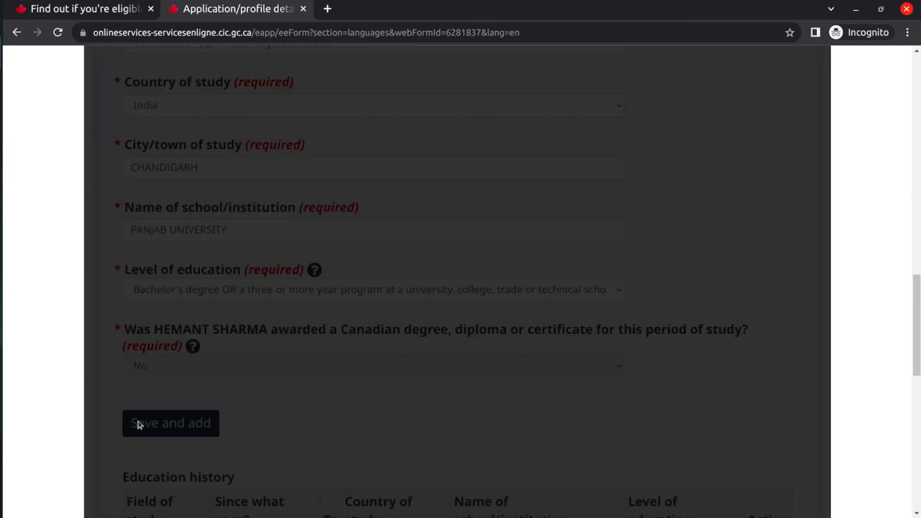
pyautogui.scroll(-2, 222, 439)
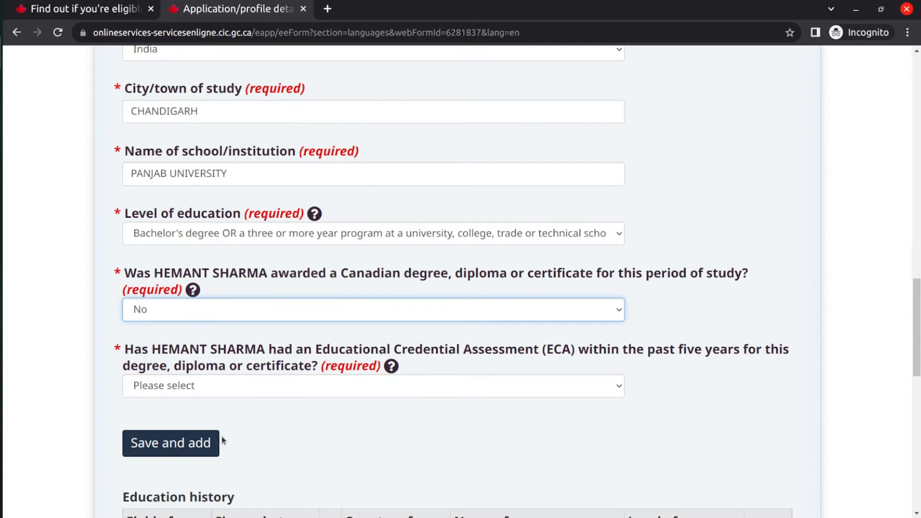
pyautogui.click(199, 386)
pyautogui.click(202, 419)
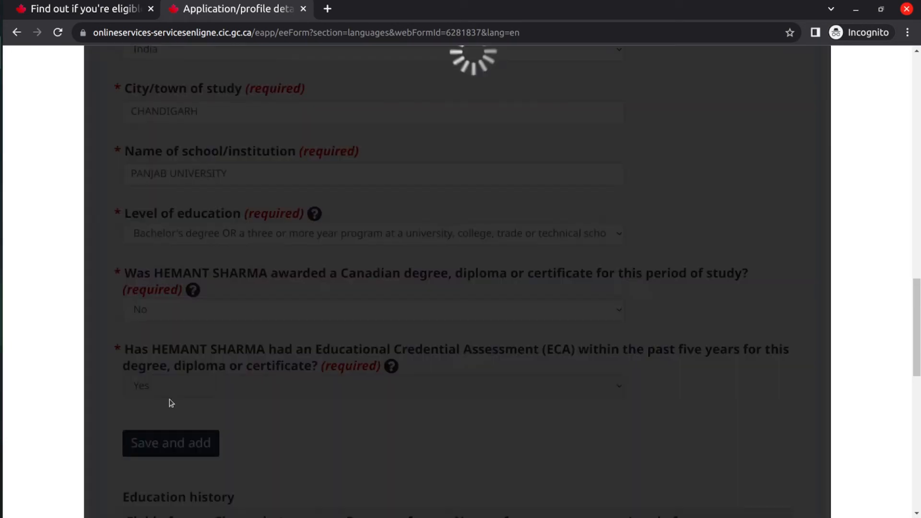
# Step: Choose World Education Services as ECA issuer with report date 2022 August 01
pyautogui.scroll(-3, 299, 288)
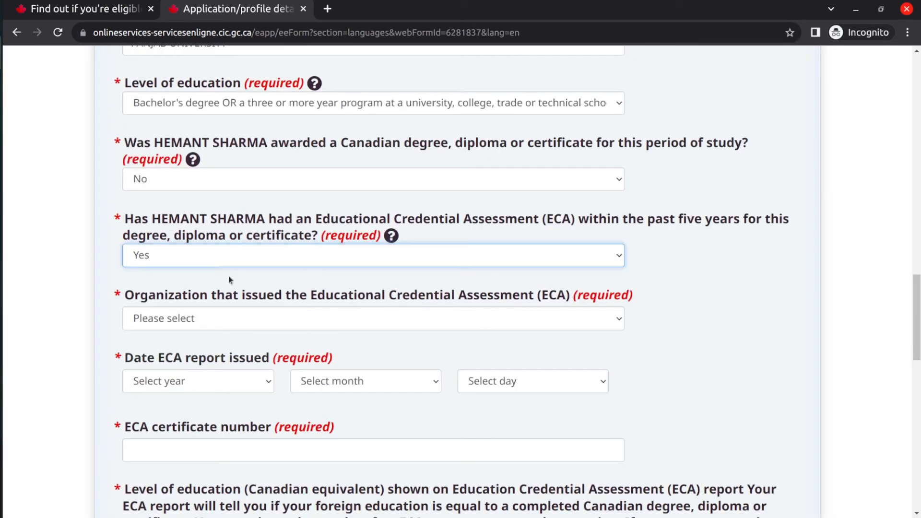
pyautogui.click(238, 322)
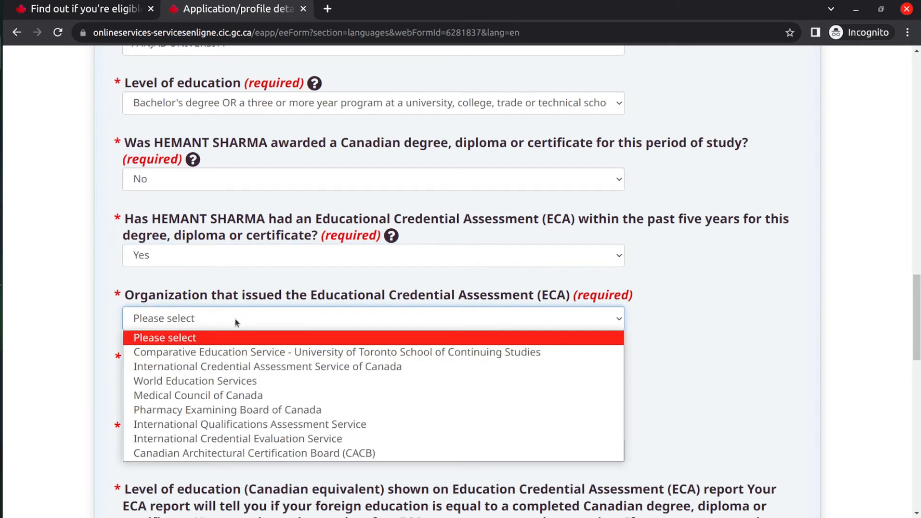
pyautogui.click(217, 380)
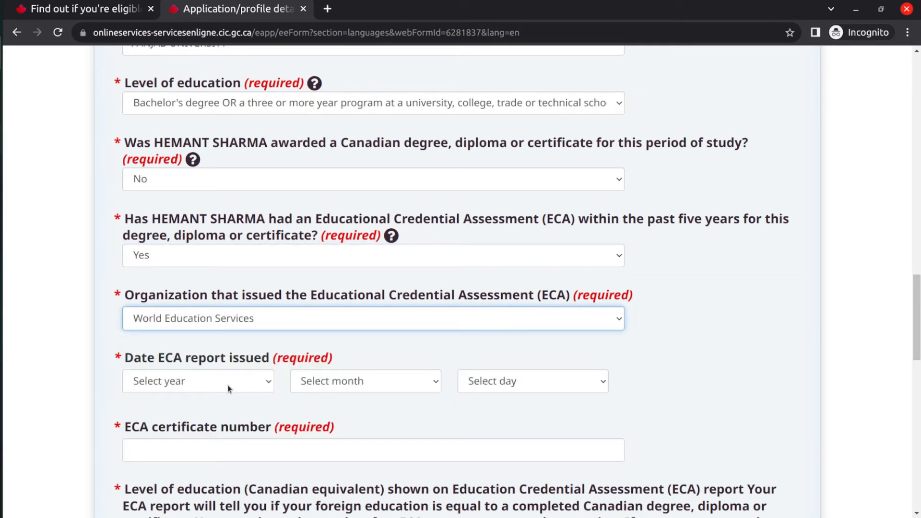
pyautogui.click(215, 380)
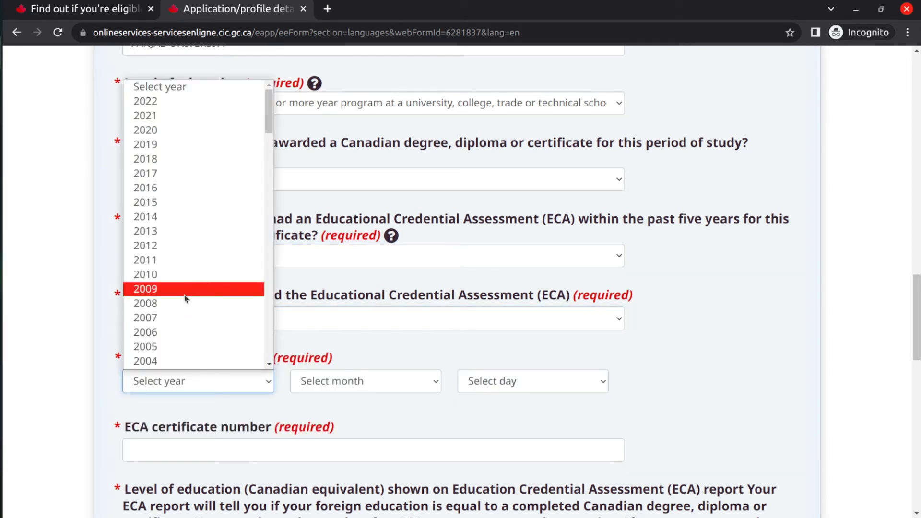
pyautogui.click(147, 102)
pyautogui.click(337, 382)
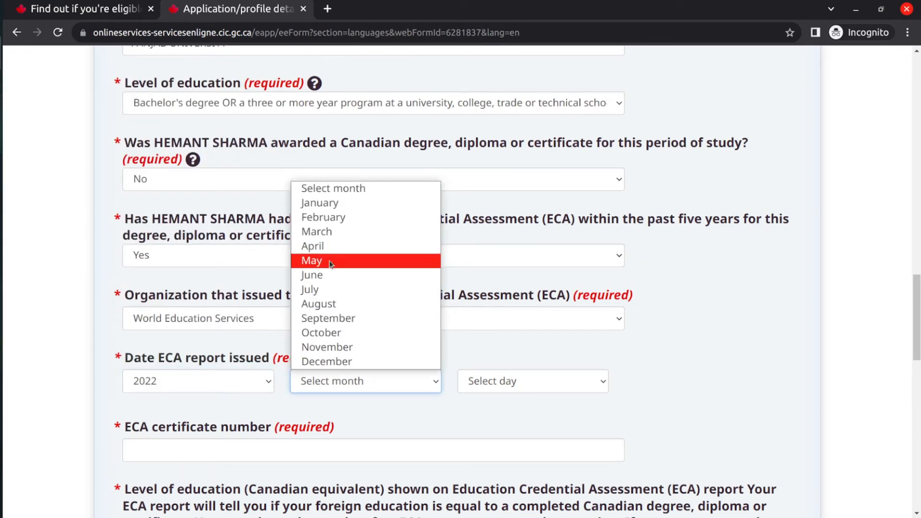
pyautogui.click(332, 304)
pyautogui.click(482, 380)
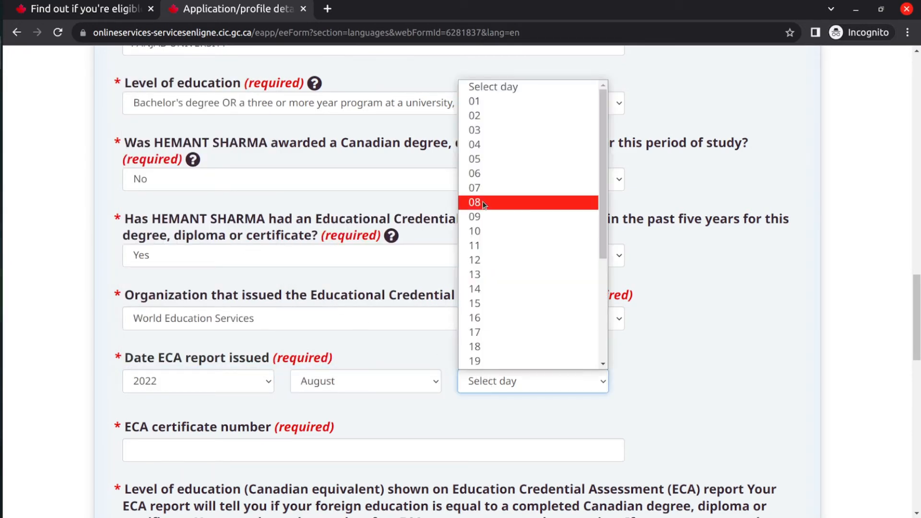
pyautogui.click(473, 102)
# Step: Enter the ECA certificate number and set the Canadian equivalent to Bachelor's degree
pyautogui.scroll(-2, 253, 380)
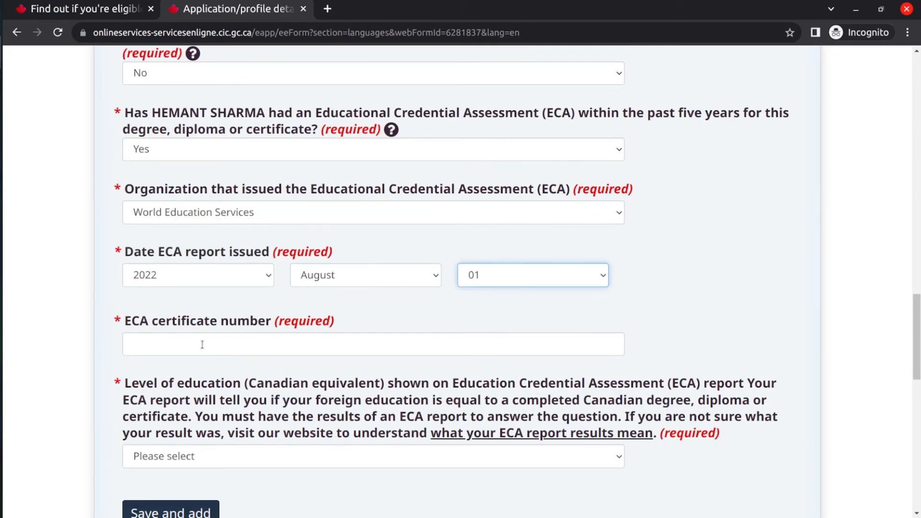
pyautogui.click(201, 344)
pyautogui.write('1234567')
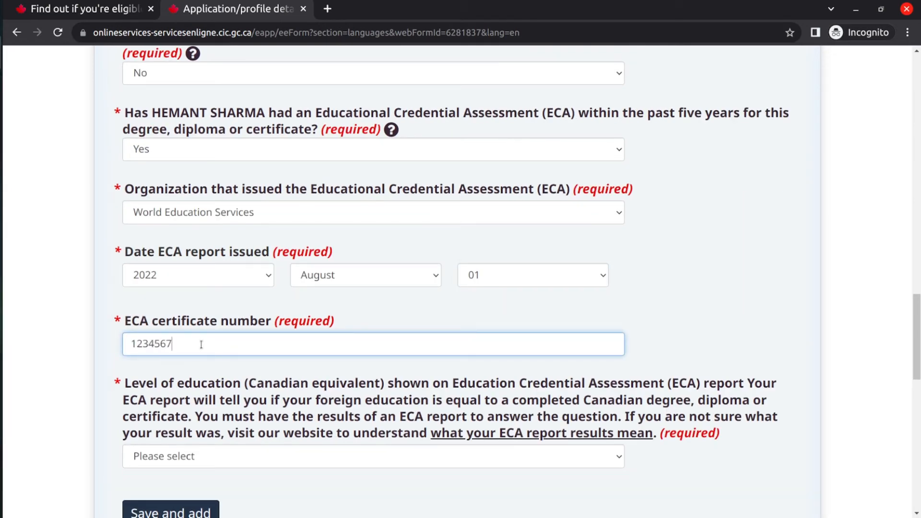
pyautogui.scroll(-3, 201, 345)
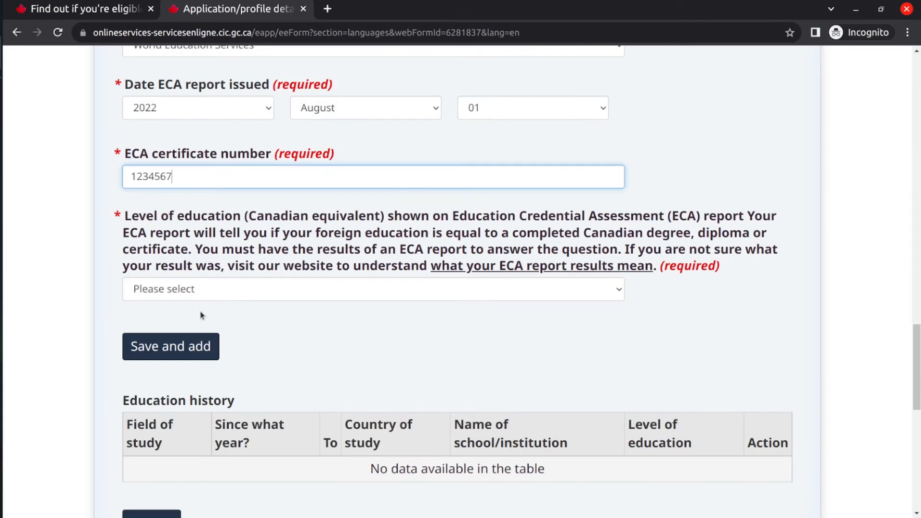
pyautogui.click(237, 287)
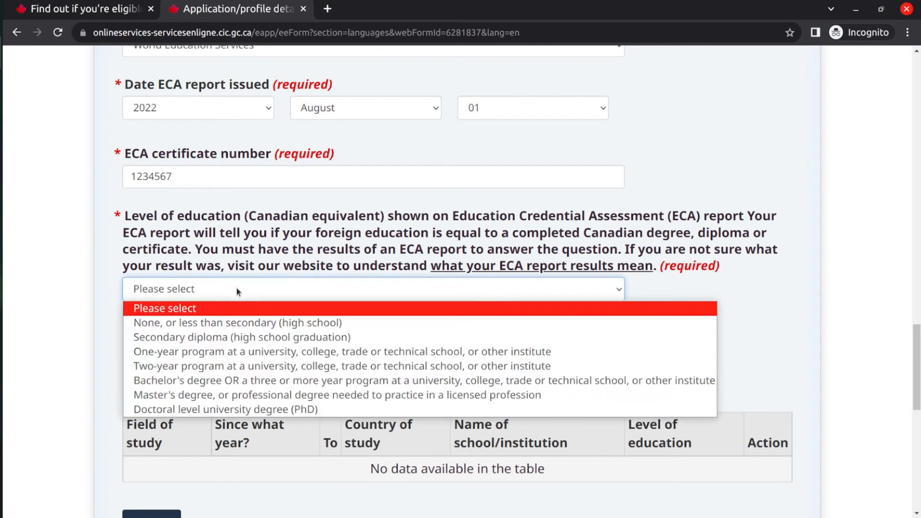
pyautogui.click(238, 381)
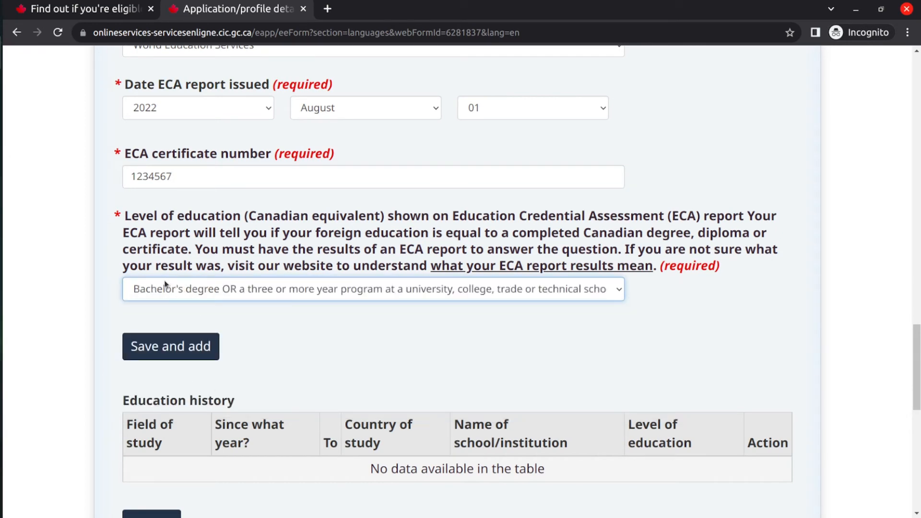
# Step: Save the PANJAB UNIVERSITY bachelor's entry and review the new Education history row
pyautogui.click(180, 349)
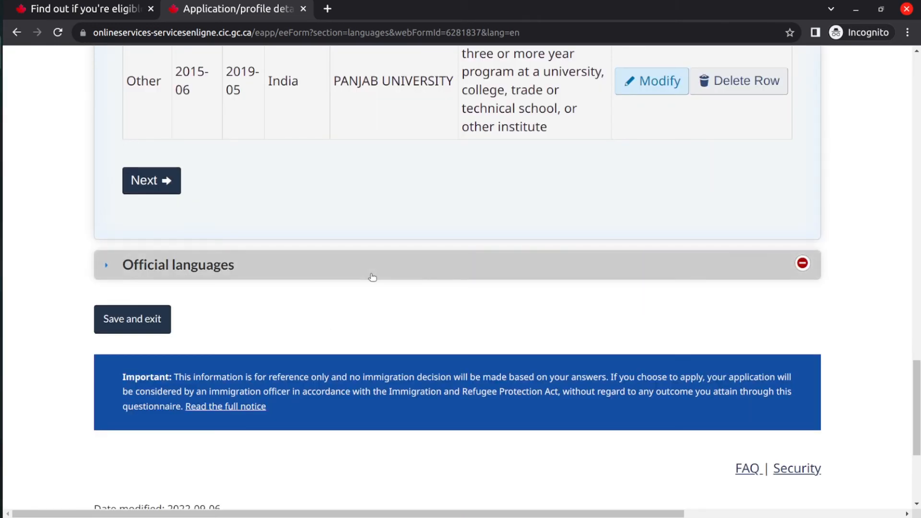
pyautogui.scroll(4, 379, 155)
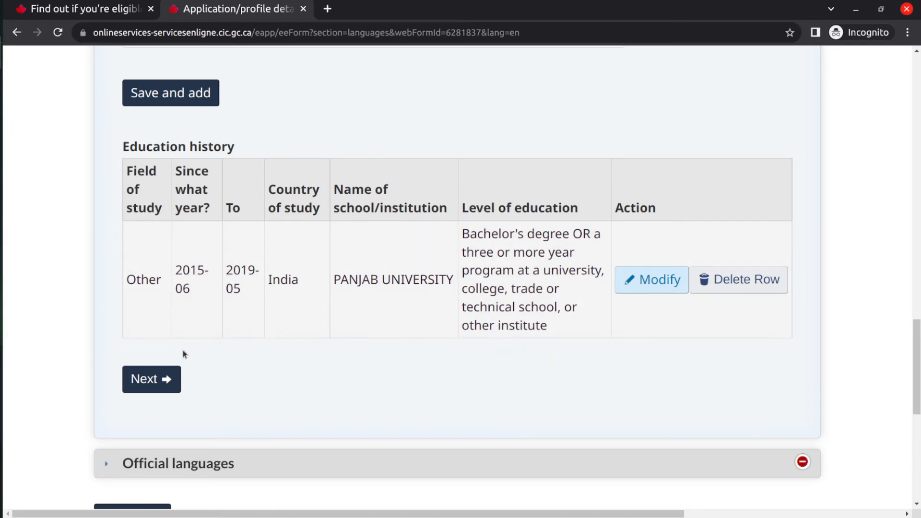
# Step: Continue to Official languages and answer that the applicant communicates in English
pyautogui.click(152, 379)
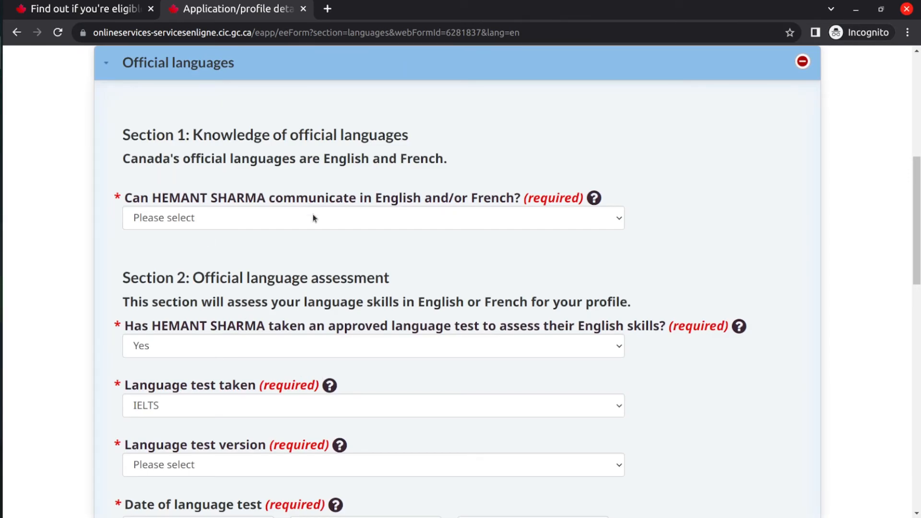
pyautogui.click(251, 218)
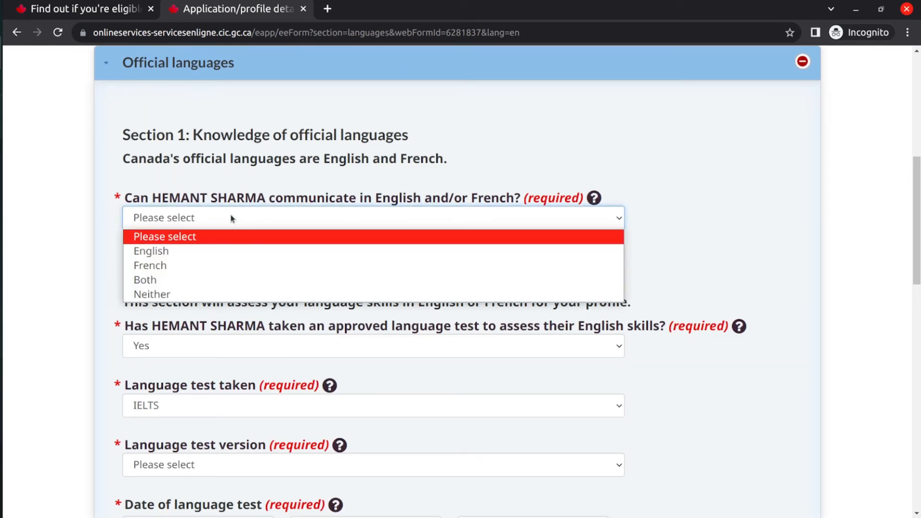
pyautogui.click(308, 251)
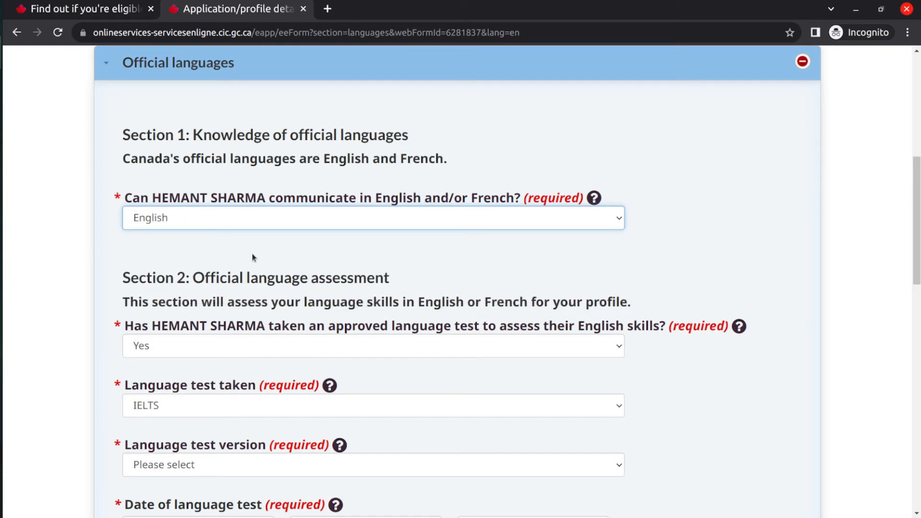
pyautogui.scroll(-2, 281, 287)
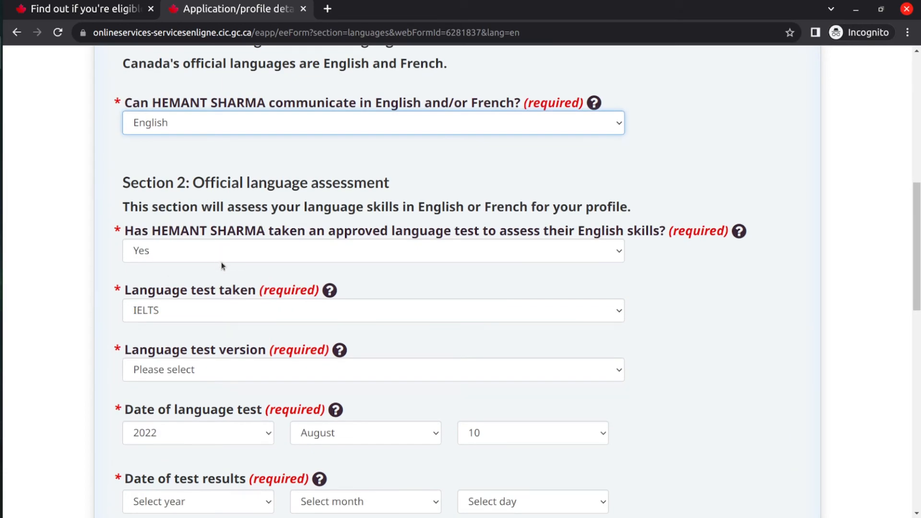
pyautogui.scroll(-2, 312, 259)
pyautogui.scroll(-2, 216, 281)
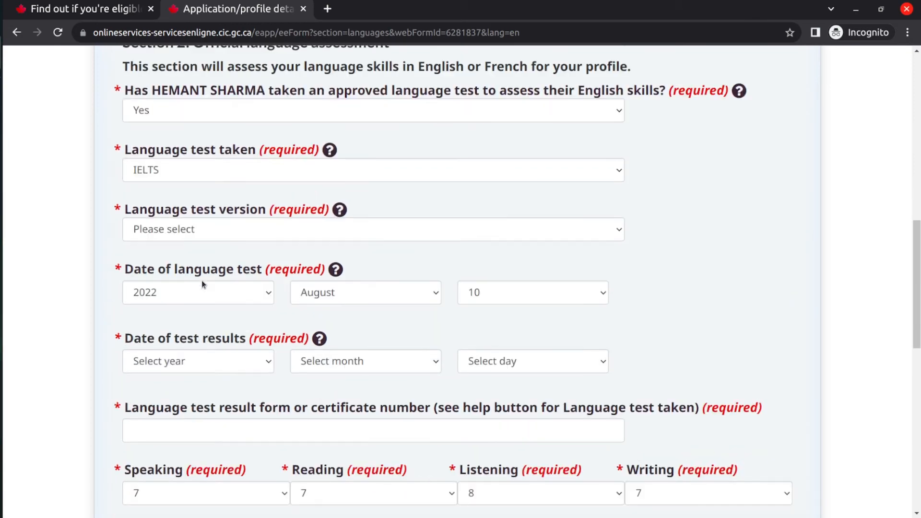
pyautogui.scroll(-3, 307, 303)
# Step: Set the test results date to 2022 September 01 and enter the test certificate number
pyautogui.click(189, 264)
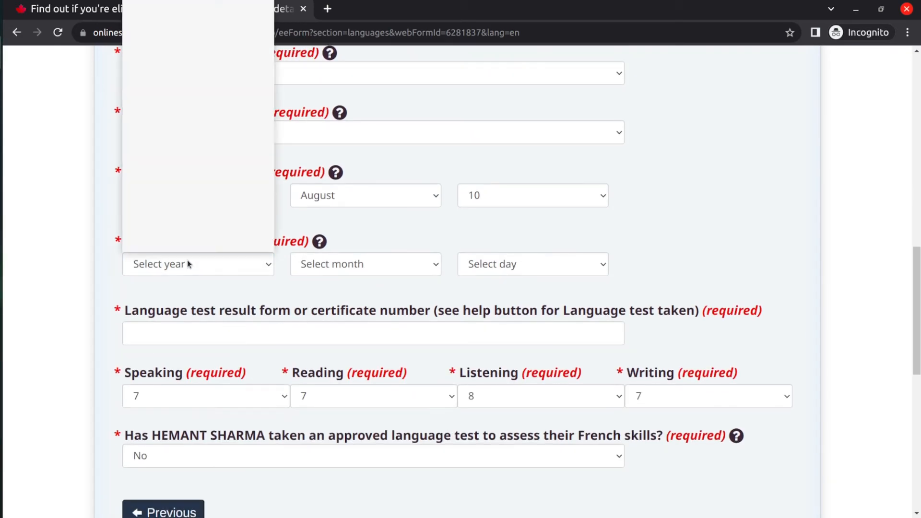
pyautogui.click(156, 20)
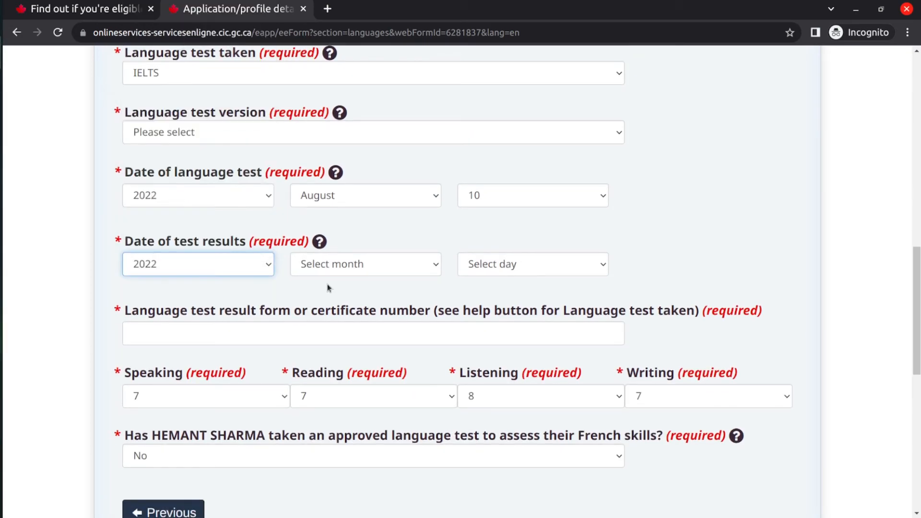
pyautogui.click(351, 271)
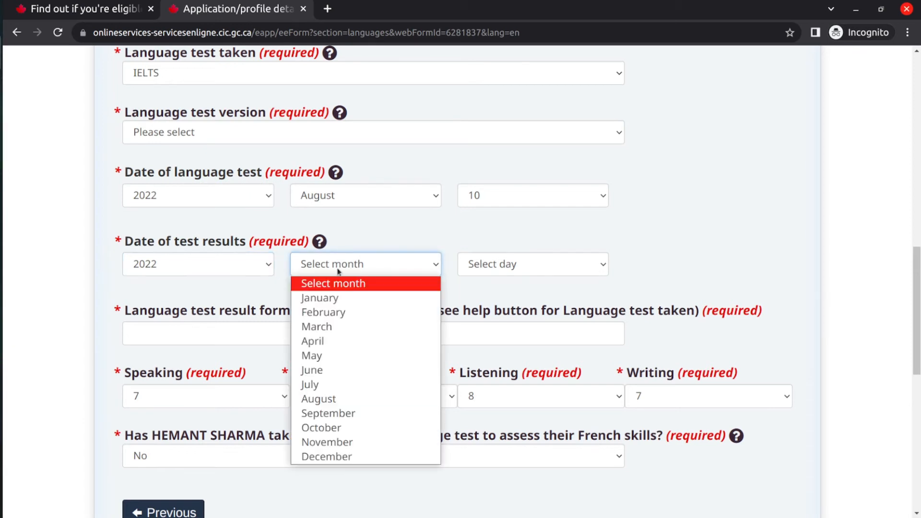
pyautogui.click(338, 415)
pyautogui.click(510, 271)
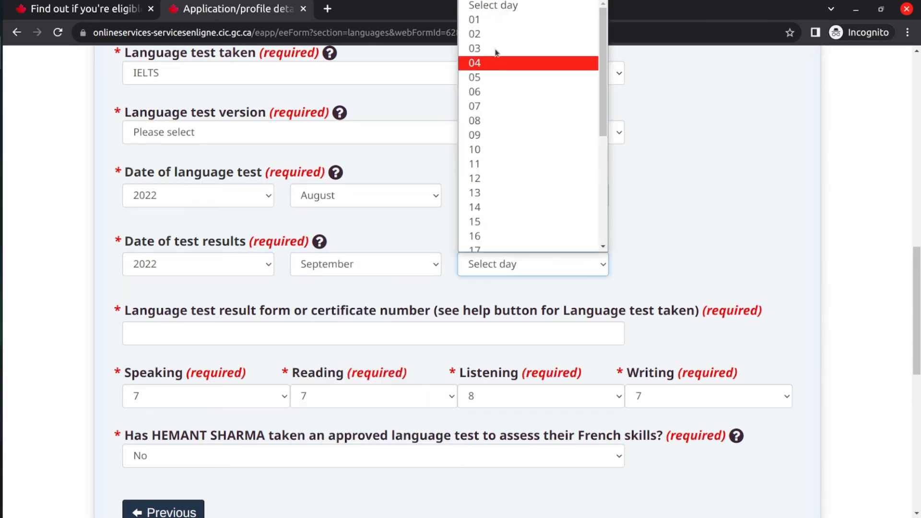
pyautogui.click(490, 29)
pyautogui.click(185, 335)
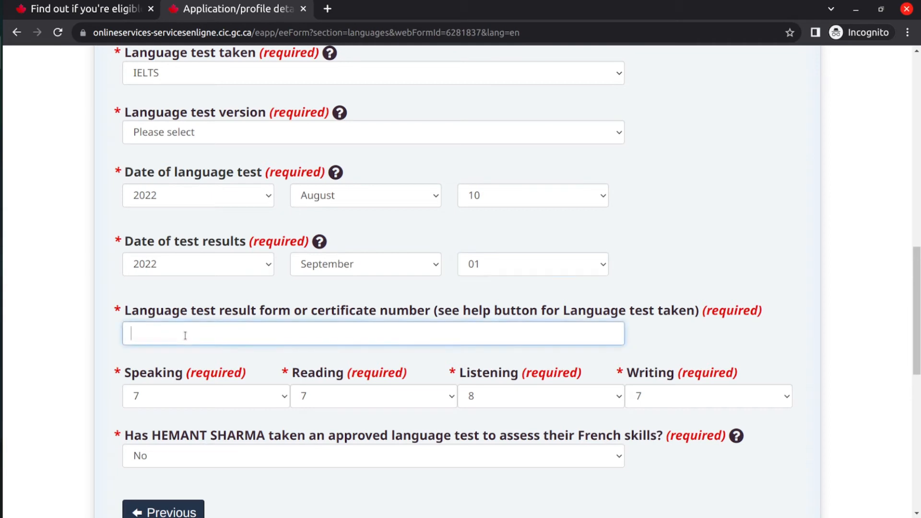
pyautogui.write('123456789')
pyautogui.scroll(-5, 261, 369)
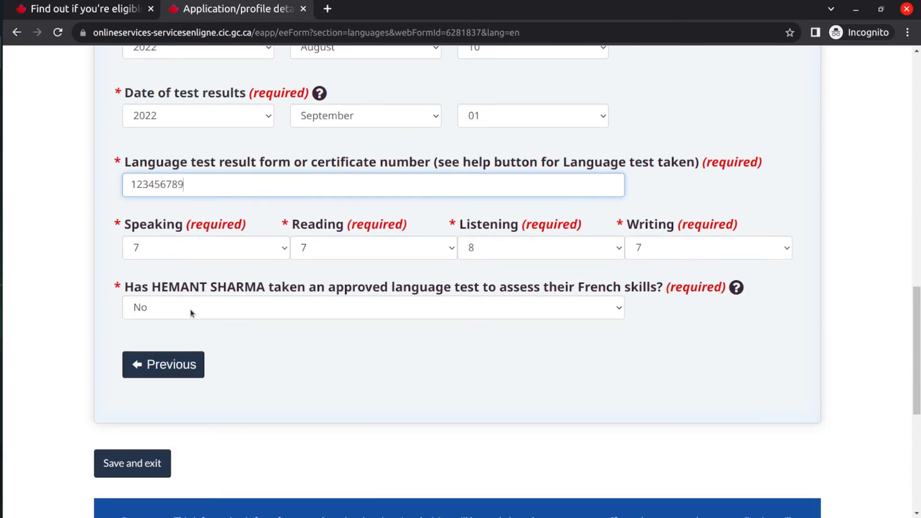
# Step: Save and exit the language page, then review the checklist showing Study and languages In progress
pyautogui.click(132, 464)
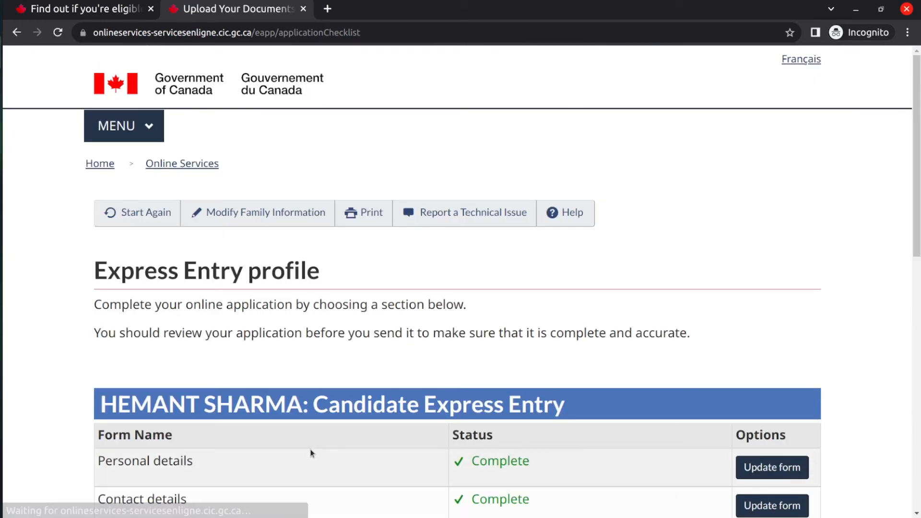
pyautogui.scroll(-5, 371, 275)
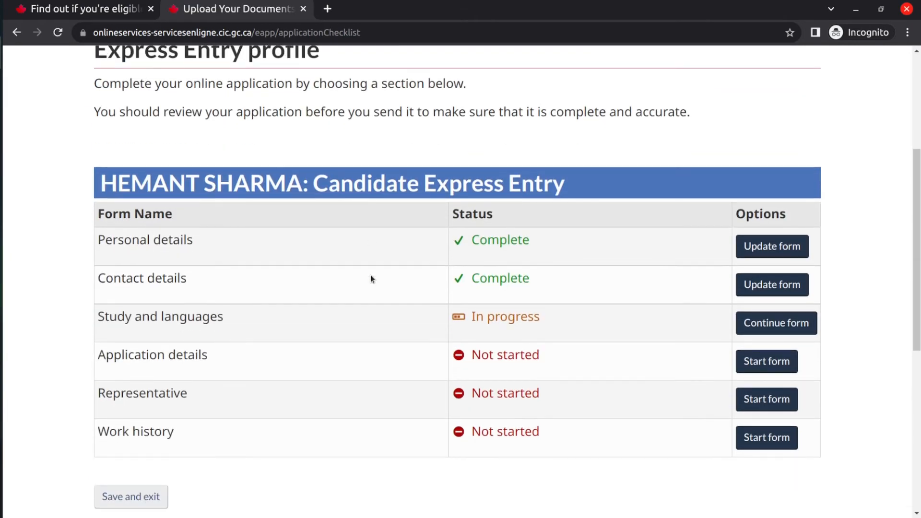
# Step: Reopen Study and languages, run the completeness check, and jump to the flagged Language test version field
pyautogui.click(784, 324)
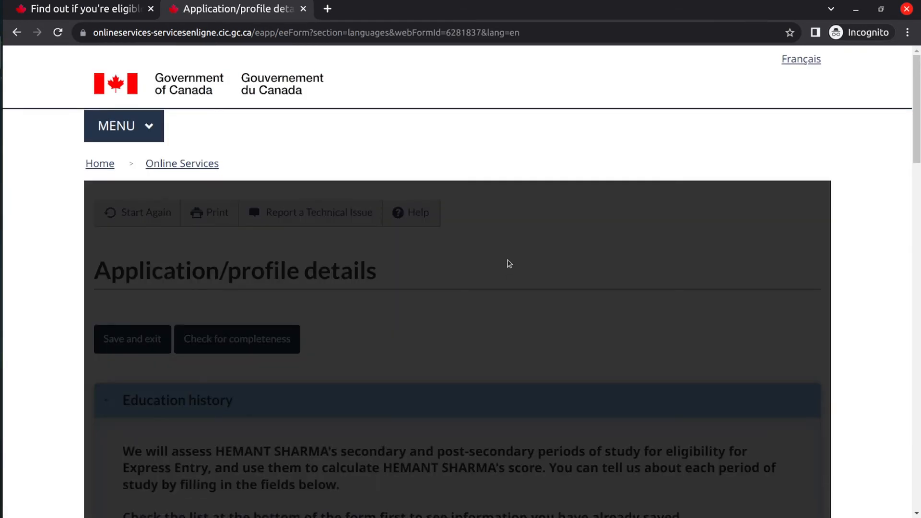
pyautogui.scroll(-8, 509, 263)
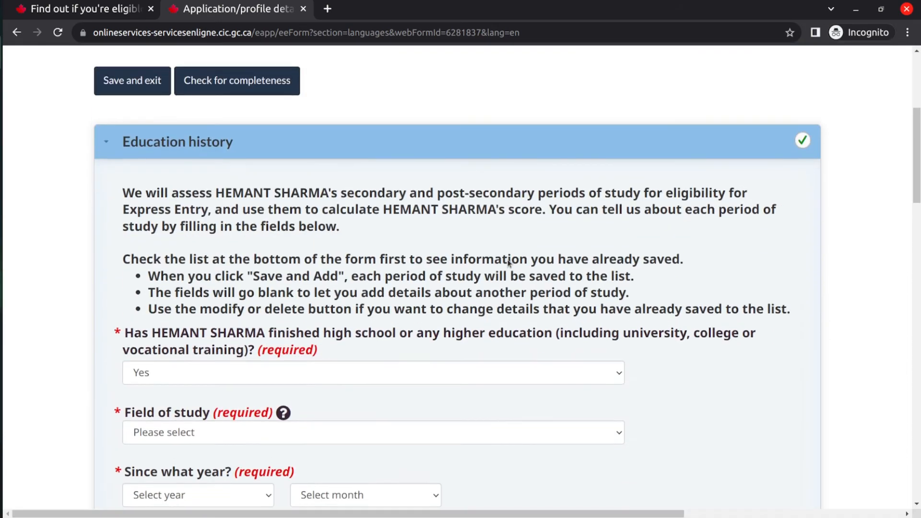
pyautogui.scroll(7, 509, 263)
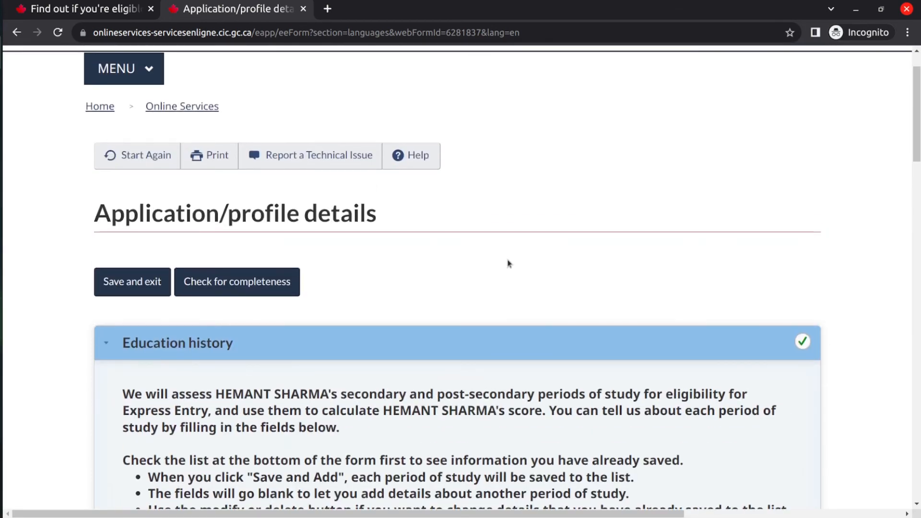
pyautogui.click(199, 286)
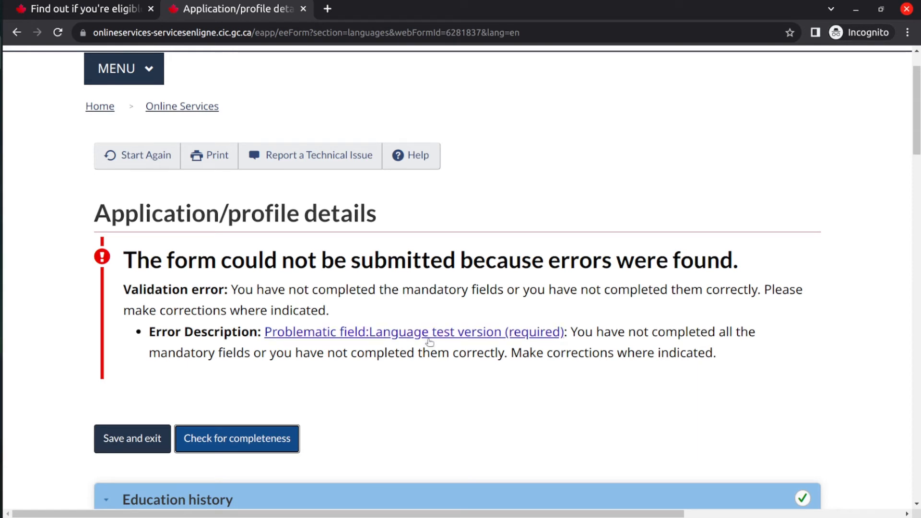
pyautogui.click(408, 335)
pyautogui.click(449, 336)
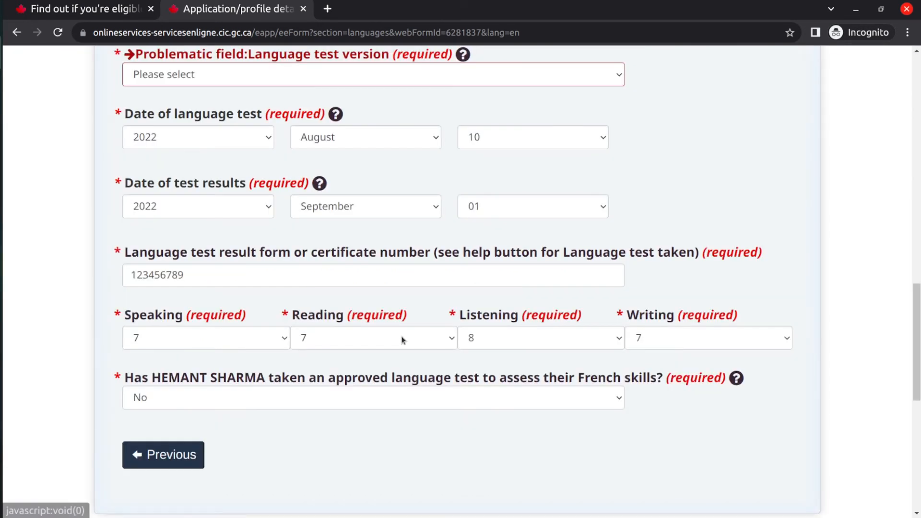
pyautogui.scroll(3, 280, 295)
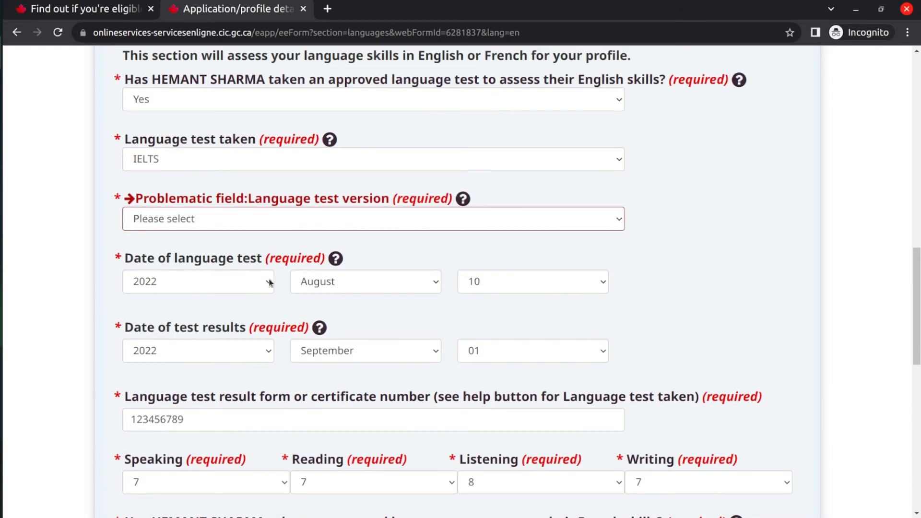
# Step: Set Language test version to IELTS General Training and save the form
pyautogui.click(226, 226)
pyautogui.click(202, 252)
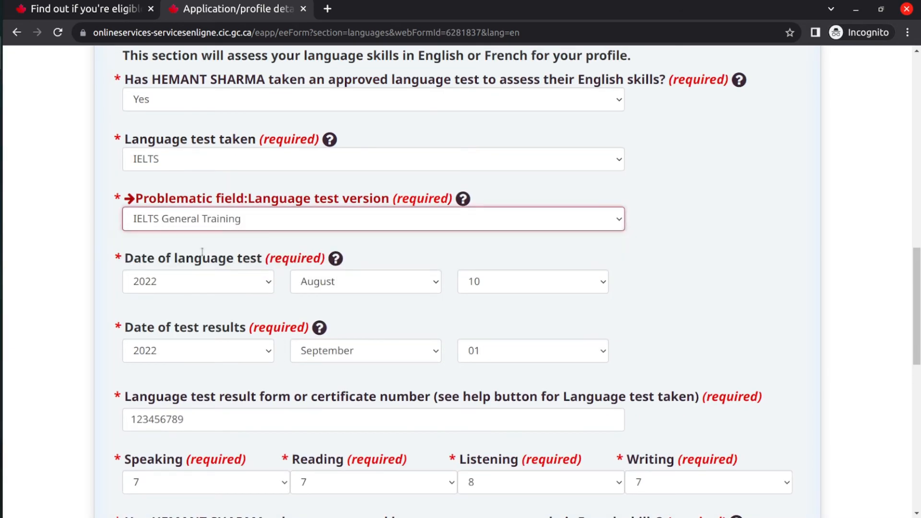
pyautogui.scroll(4, 267, 250)
pyautogui.scroll(-10, 266, 249)
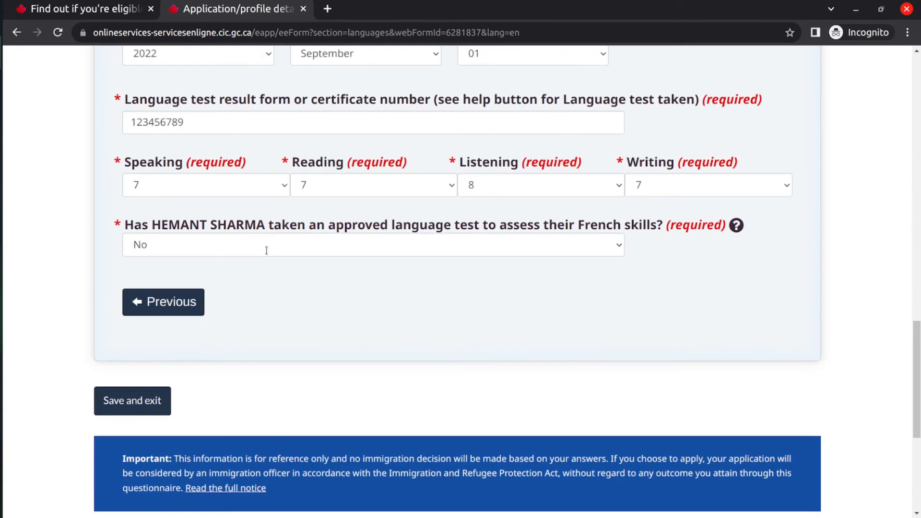
pyautogui.click(131, 399)
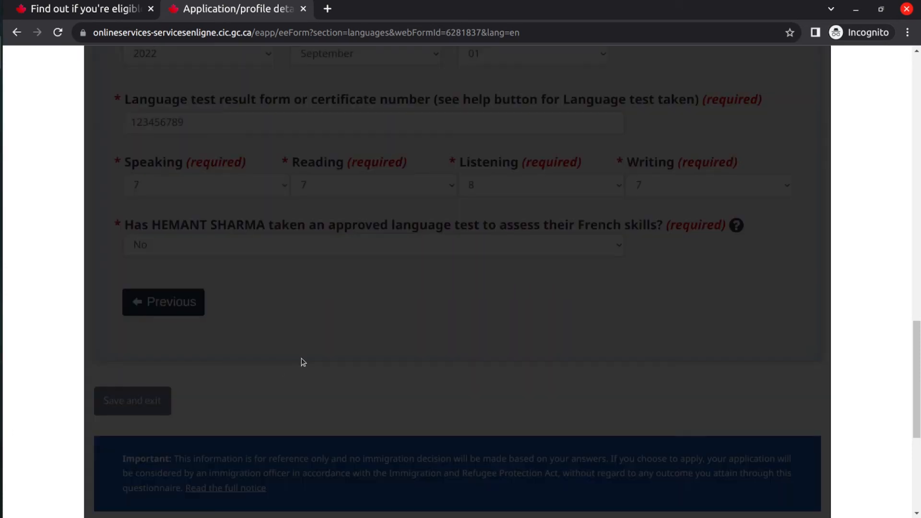
# Step: Start Application details and mark interest in all provinces and territories
pyautogui.scroll(-5, 576, 327)
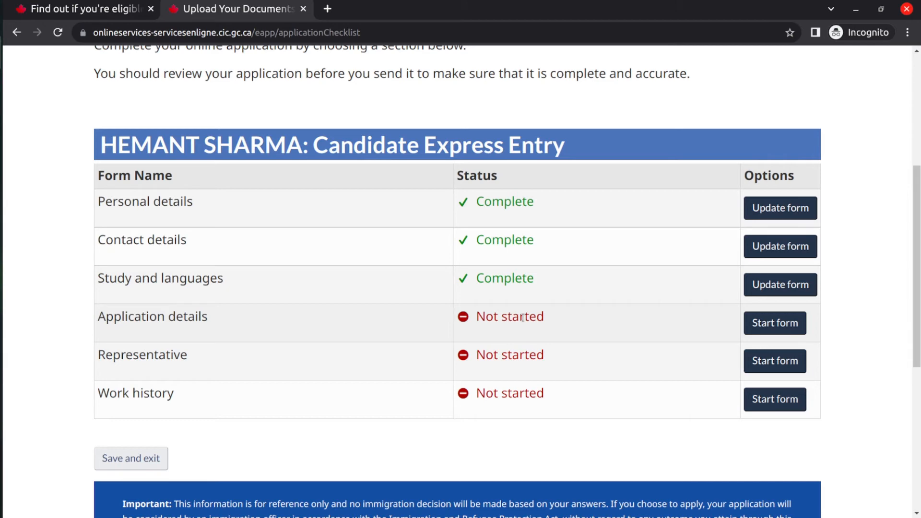
pyautogui.click(775, 323)
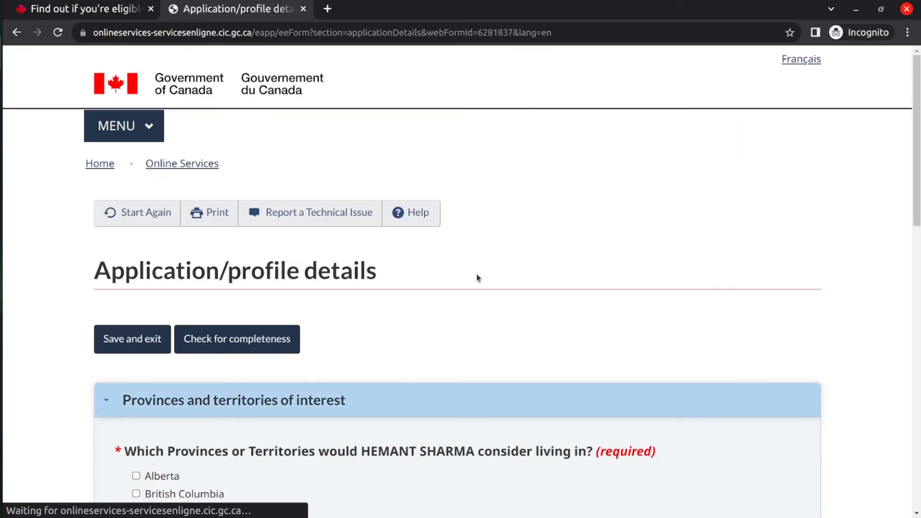
pyautogui.scroll(-5, 477, 276)
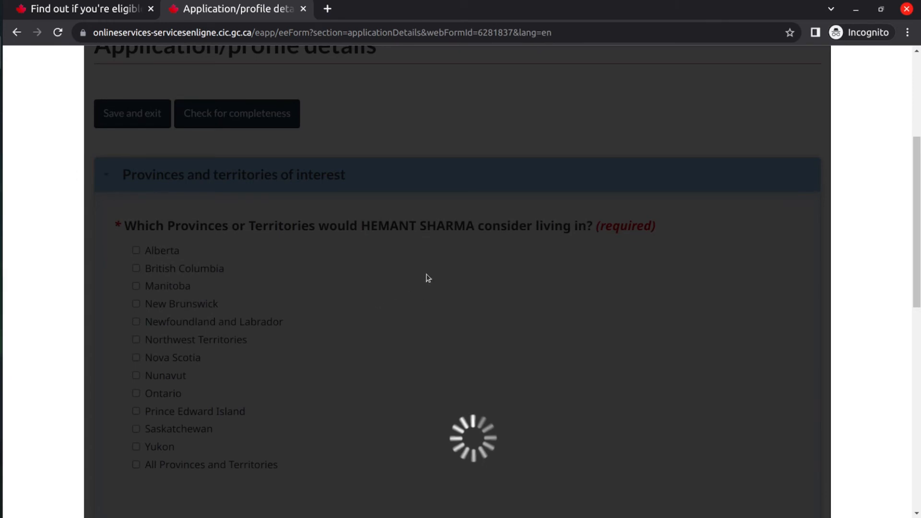
pyautogui.scroll(-2, 428, 277)
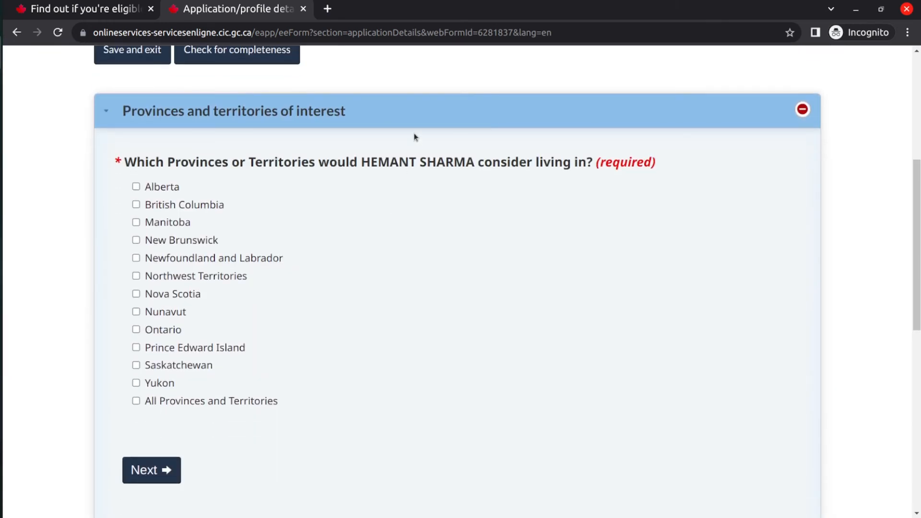
pyautogui.click(136, 401)
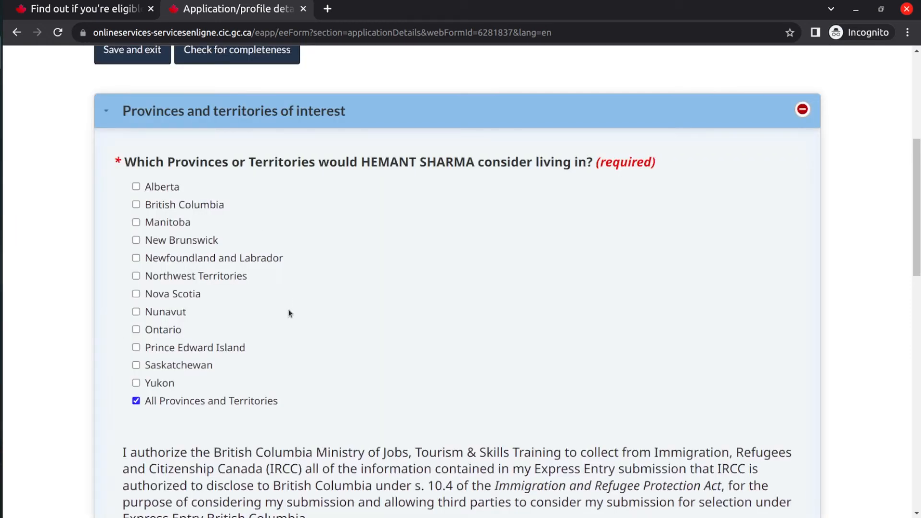
pyautogui.scroll(-5, 289, 310)
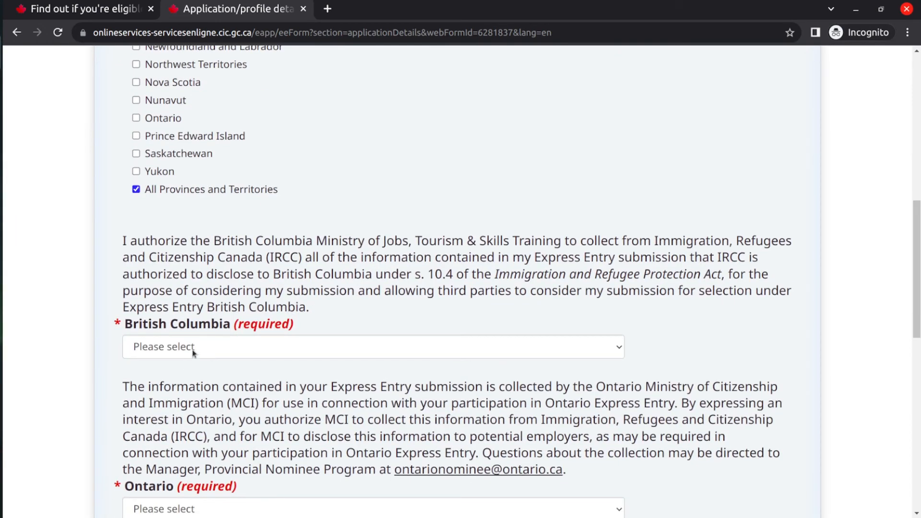
# Step: Answer Yes to the British Columbia and Ontario consent questions
pyautogui.click(194, 352)
pyautogui.click(191, 380)
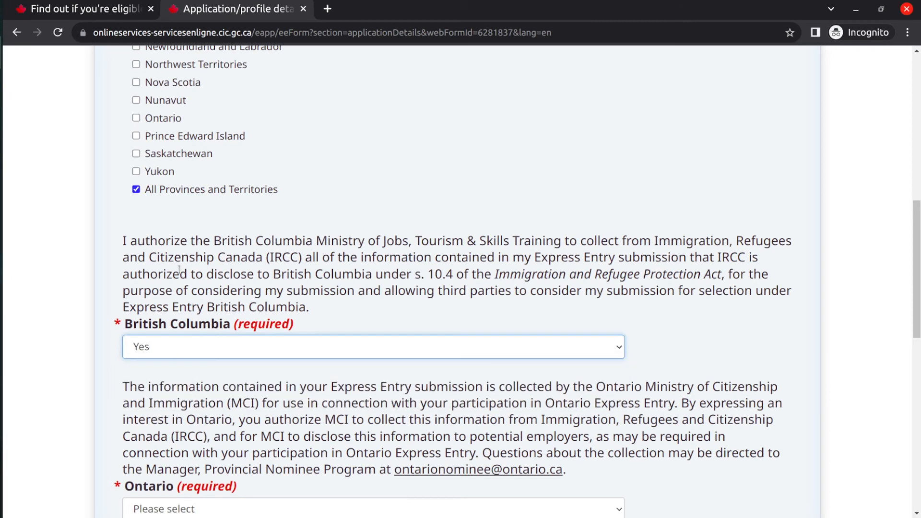
pyautogui.scroll(-2, 202, 380)
pyautogui.click(183, 425)
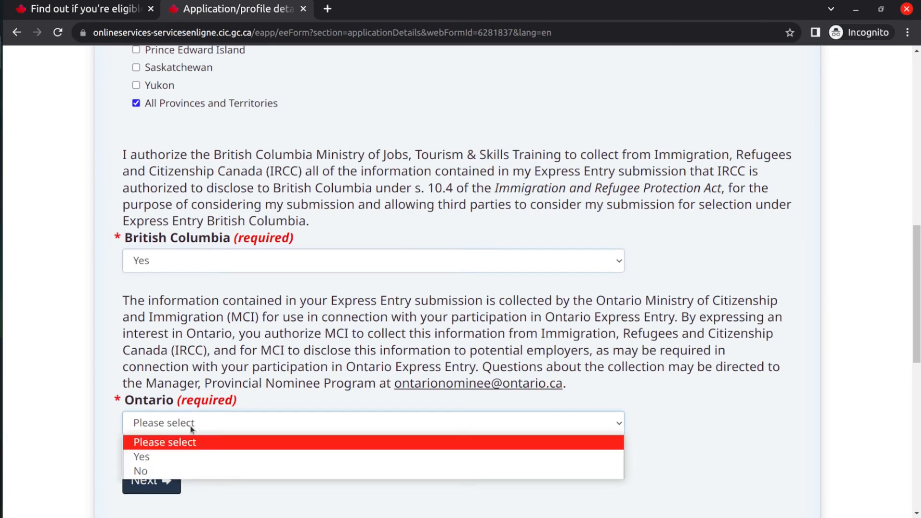
pyautogui.click(194, 457)
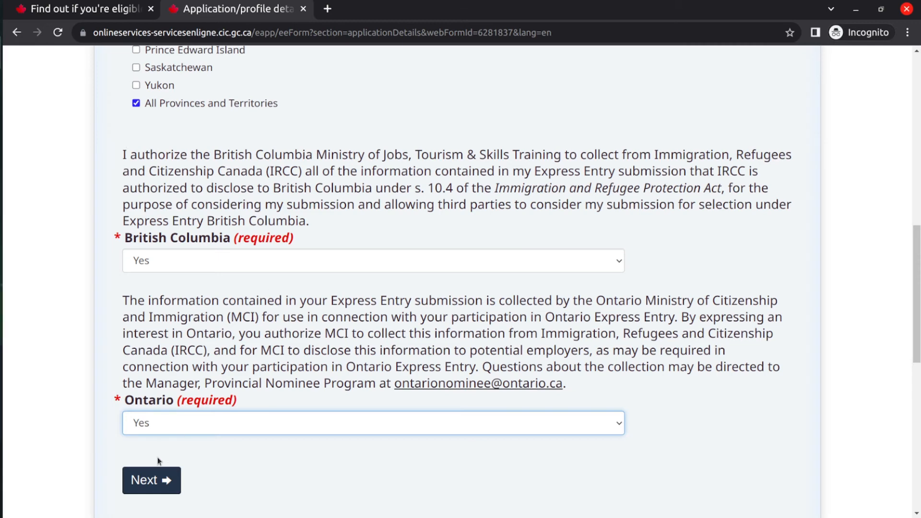
# Step: Answer No to the nomination certificate question and save Application details as Complete
pyautogui.click(152, 479)
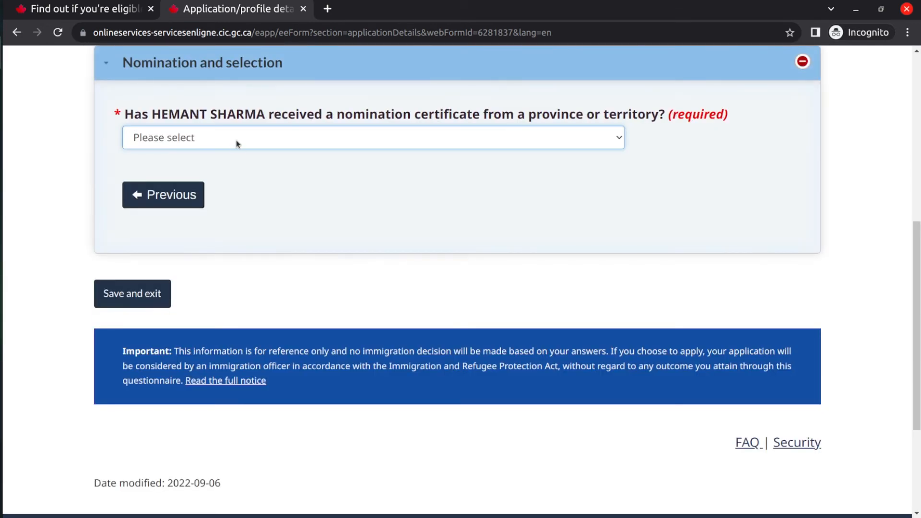
pyautogui.click(236, 142)
pyautogui.click(242, 187)
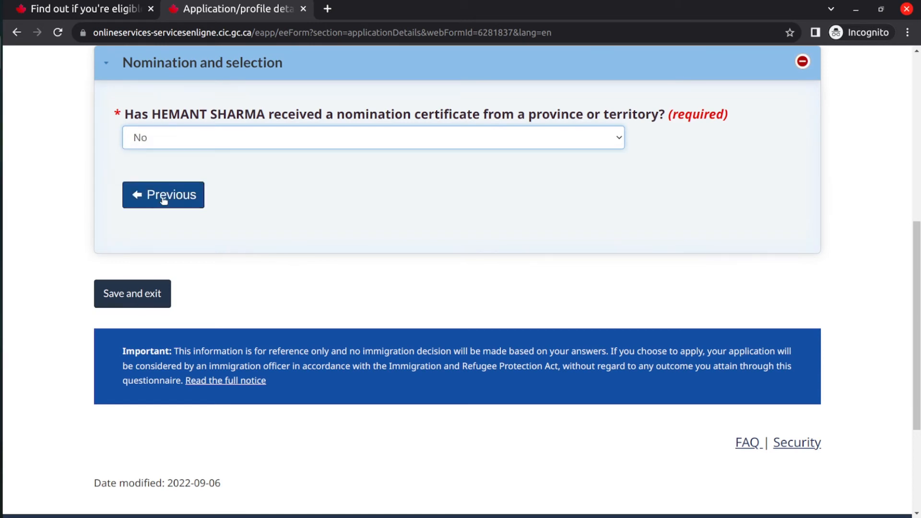
pyautogui.click(133, 293)
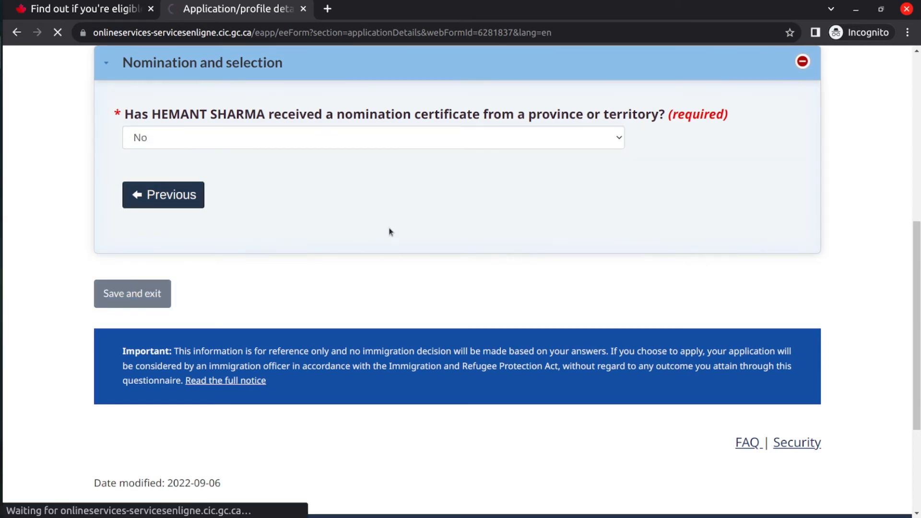
pyautogui.scroll(-4, 360, 278)
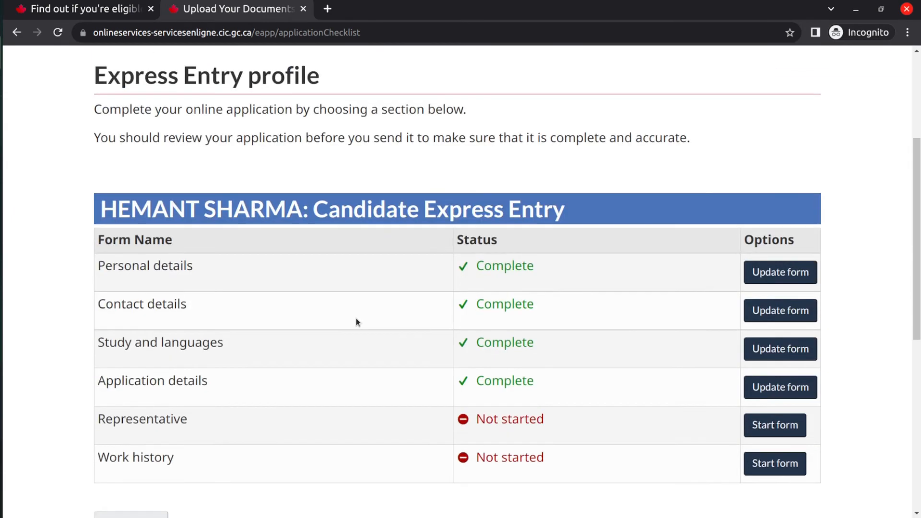
pyautogui.scroll(-2, 559, 394)
pyautogui.click(760, 309)
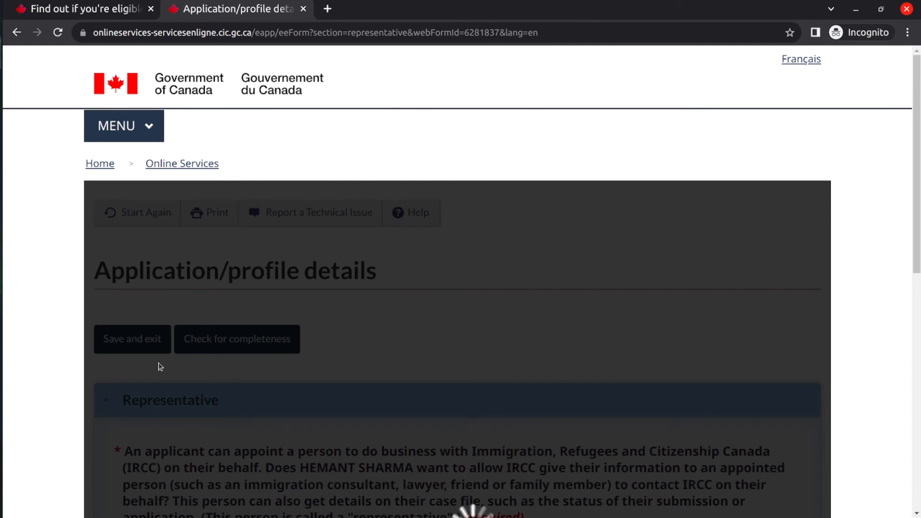
# Step: Answer No to appointing a representative and save the Representative section
pyautogui.scroll(-3, 354, 312)
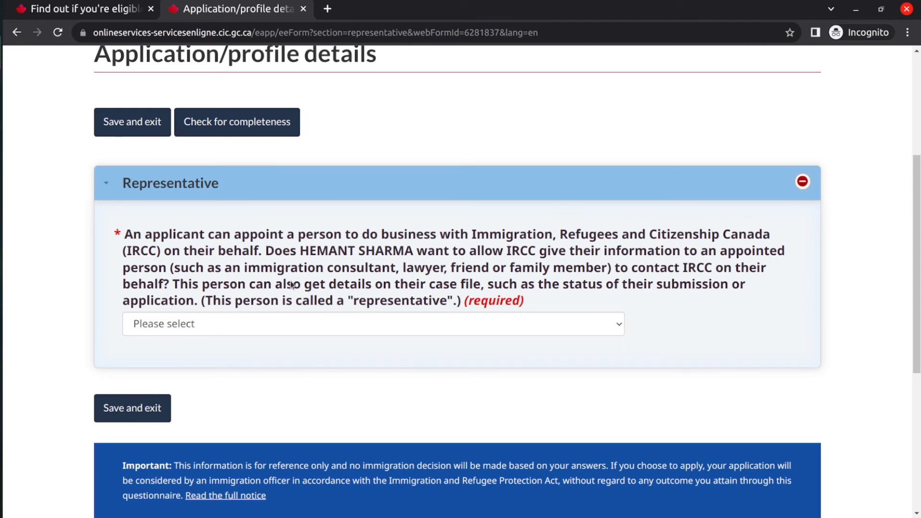
pyautogui.click(264, 327)
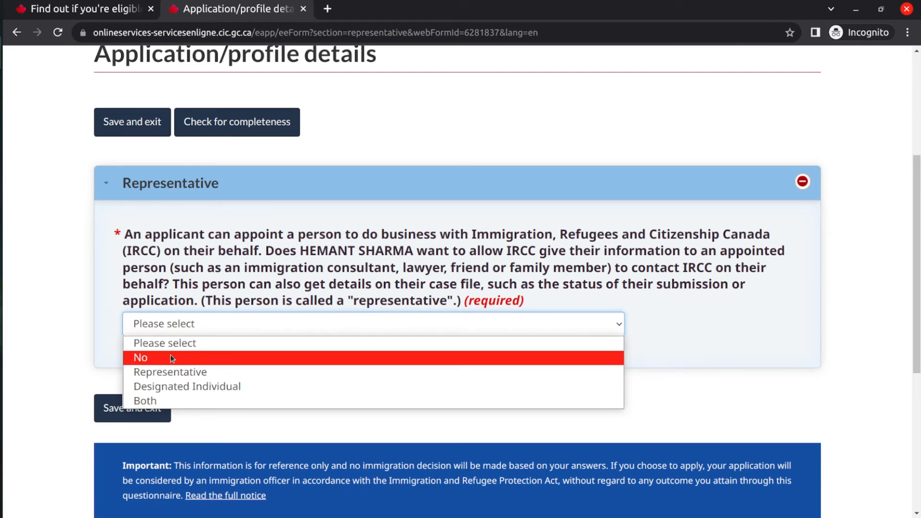
pyautogui.click(197, 363)
pyautogui.click(148, 408)
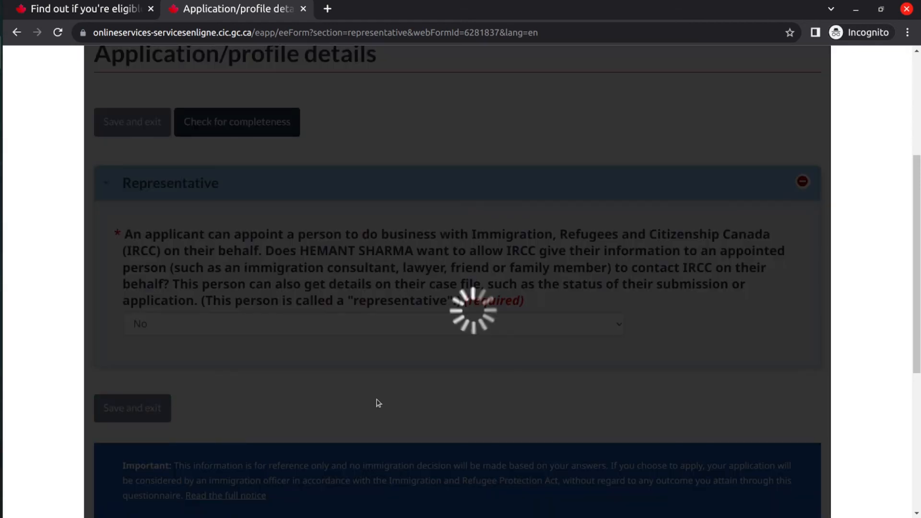
pyautogui.scroll(-5, 370, 363)
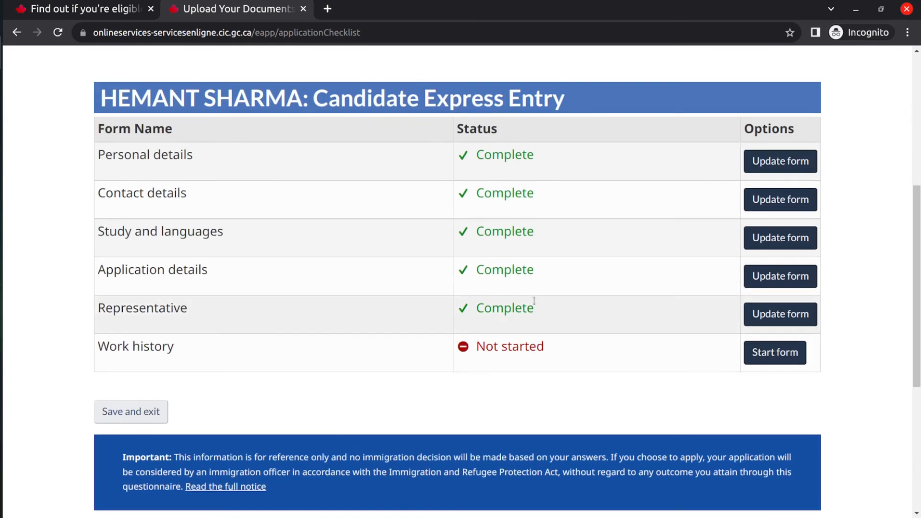
# Step: Start Work history and open the Find your NOC page from the Occupation question's link
pyautogui.click(769, 360)
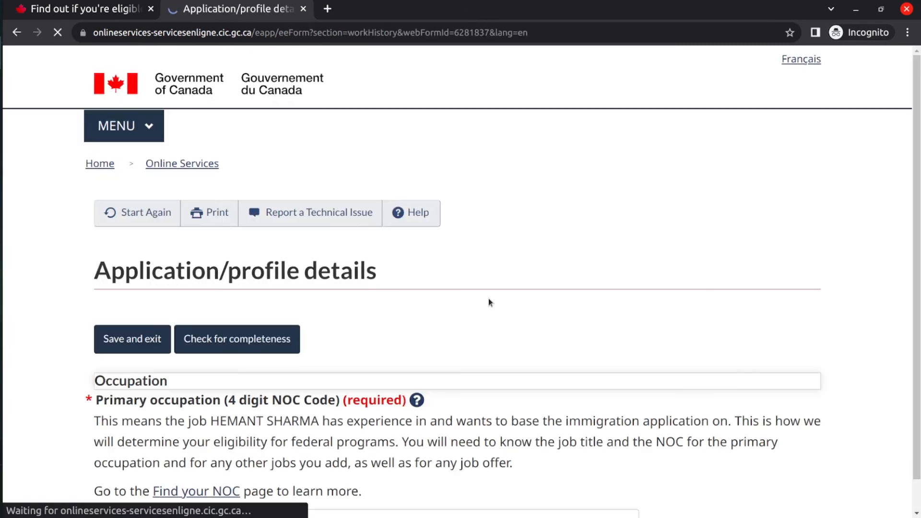
pyautogui.scroll(-2, 414, 308)
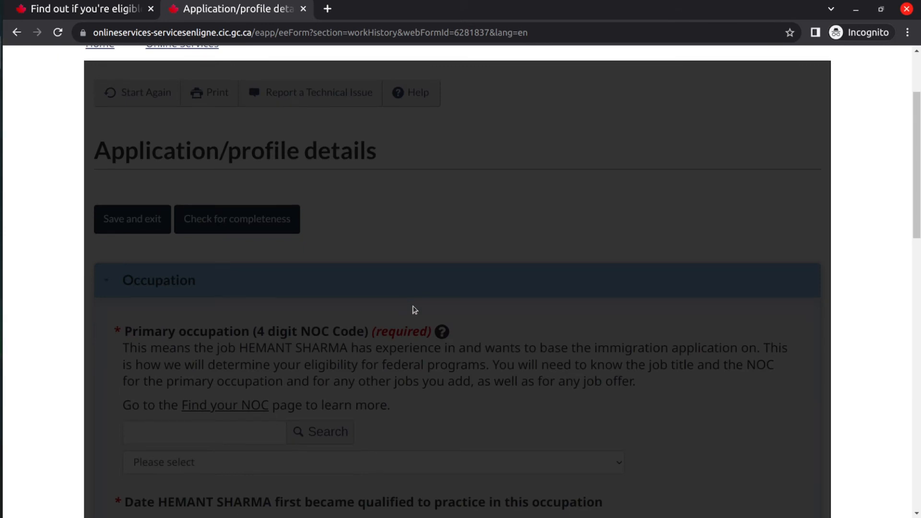
pyautogui.scroll(-3, 415, 309)
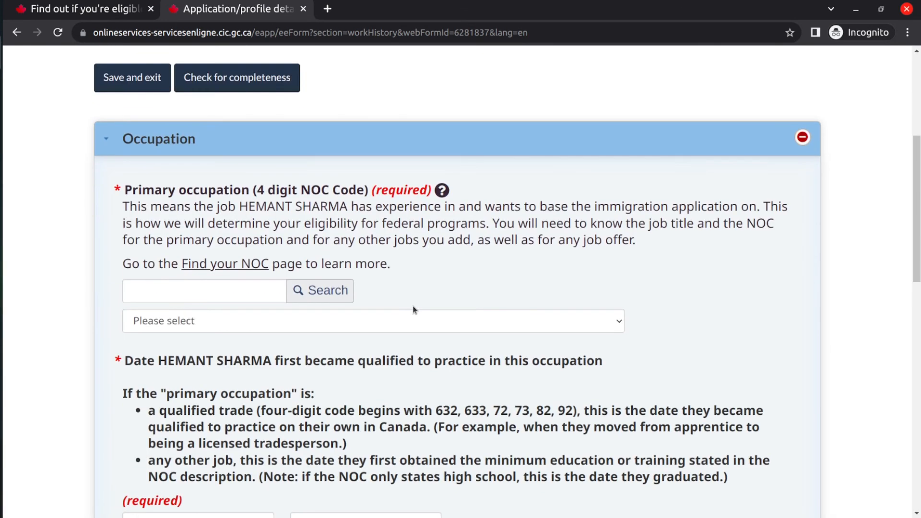
pyautogui.rightClick(217, 269)
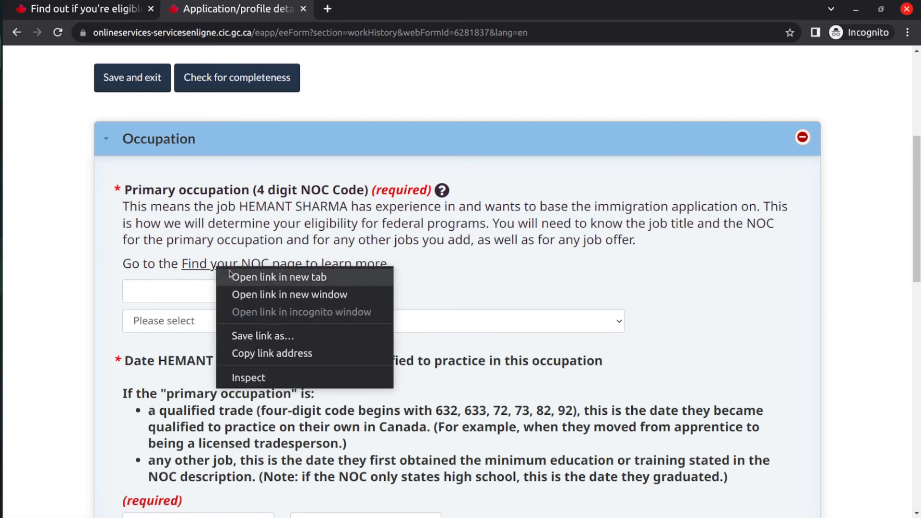
pyautogui.click(240, 226)
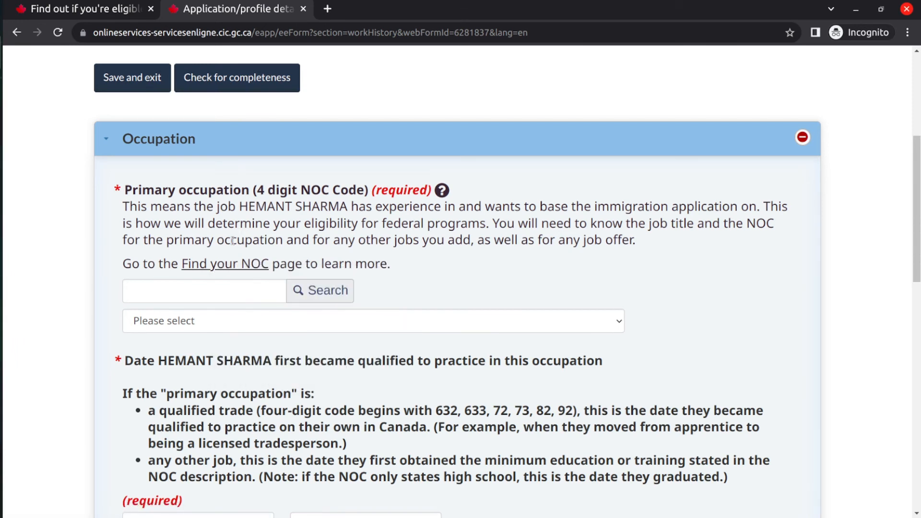
pyautogui.click(223, 266)
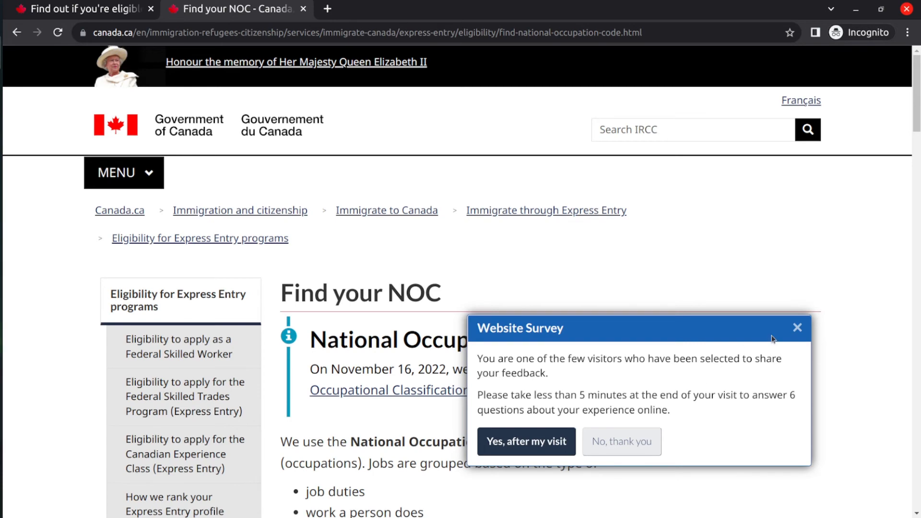
# Step: Dismiss the survey popup, browse the NOC code table, then go back to the Work history form
pyautogui.click(798, 327)
pyautogui.scroll(-10, 539, 338)
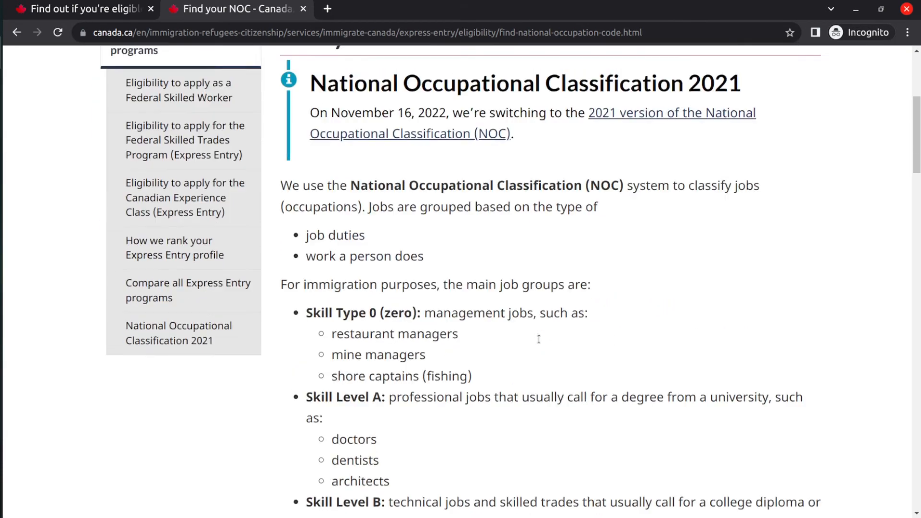
pyautogui.scroll(-14, 486, 316)
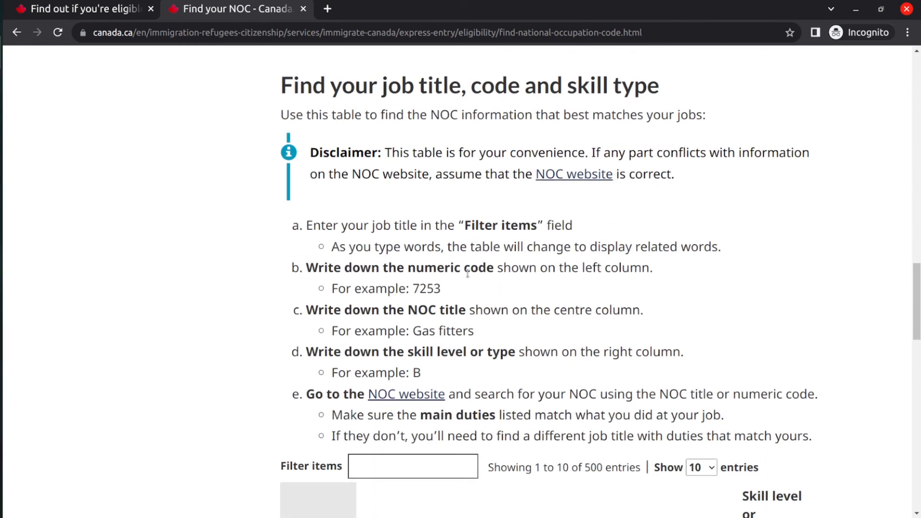
pyautogui.scroll(-6, 477, 304)
pyautogui.scroll(-3, 350, 345)
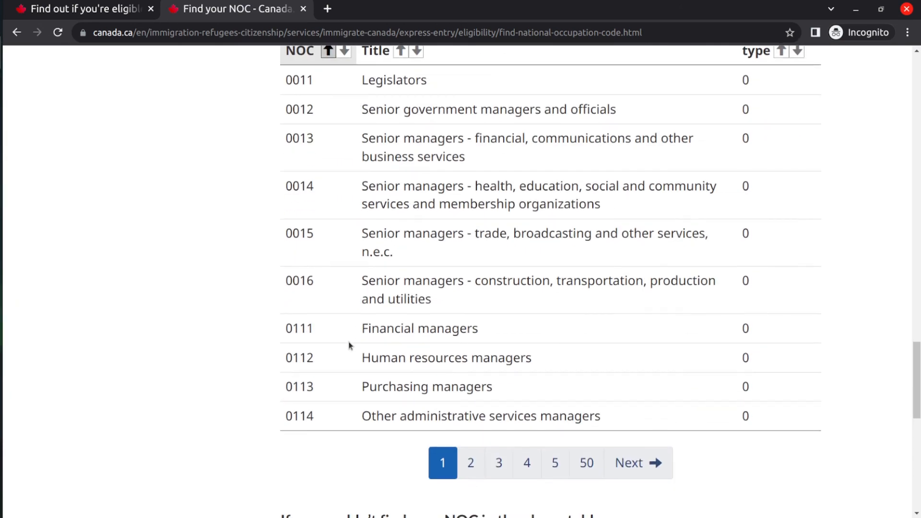
pyautogui.scroll(5, 441, 346)
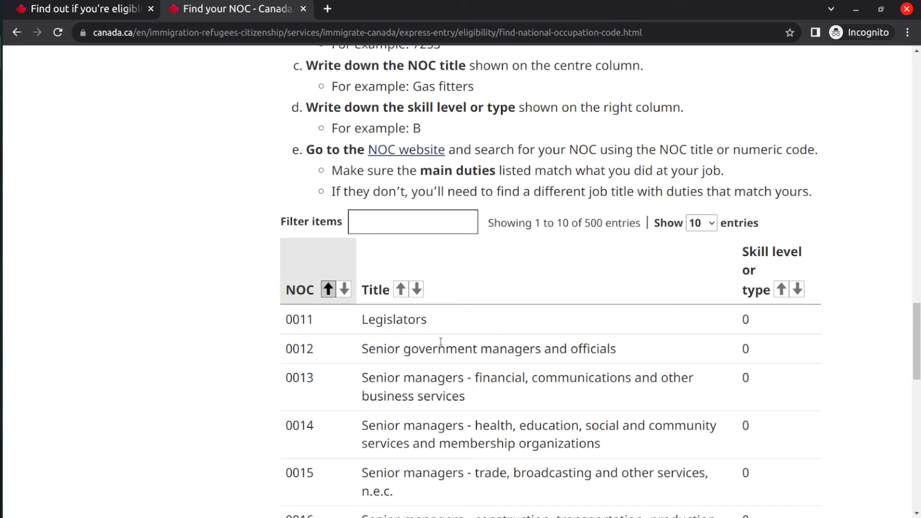
pyautogui.scroll(-12, 461, 381)
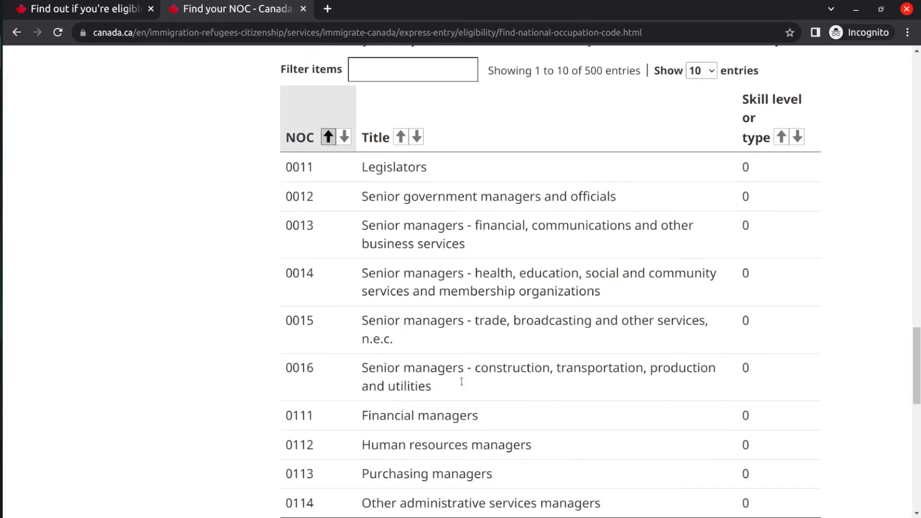
pyautogui.scroll(17, 461, 382)
pyautogui.scroll(15, 462, 381)
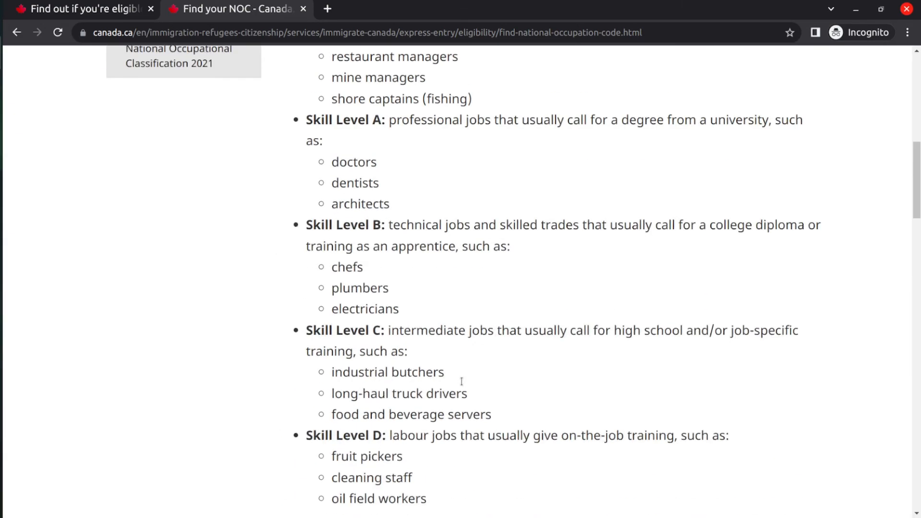
pyautogui.click(16, 32)
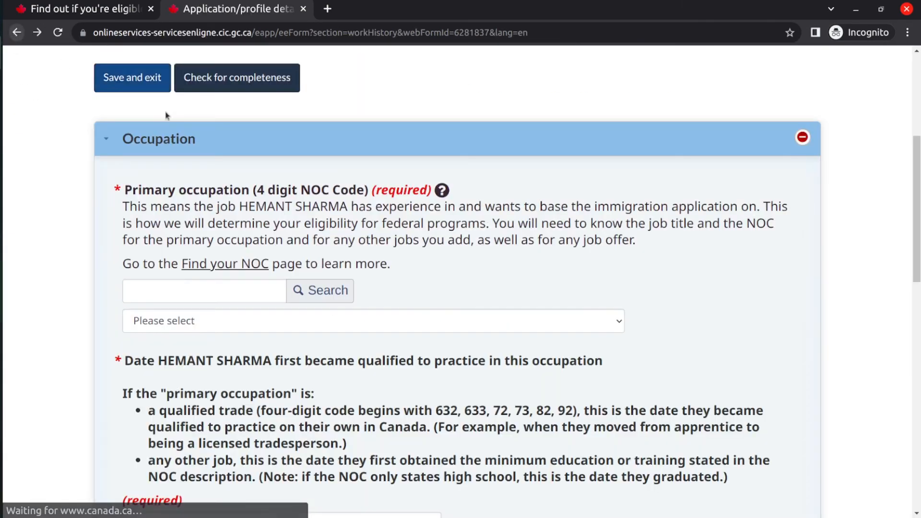
# Step: Enter 2173 - Software Engineers as the primary occupation NOC code
pyautogui.click(210, 292)
pyautogui.write('2173')
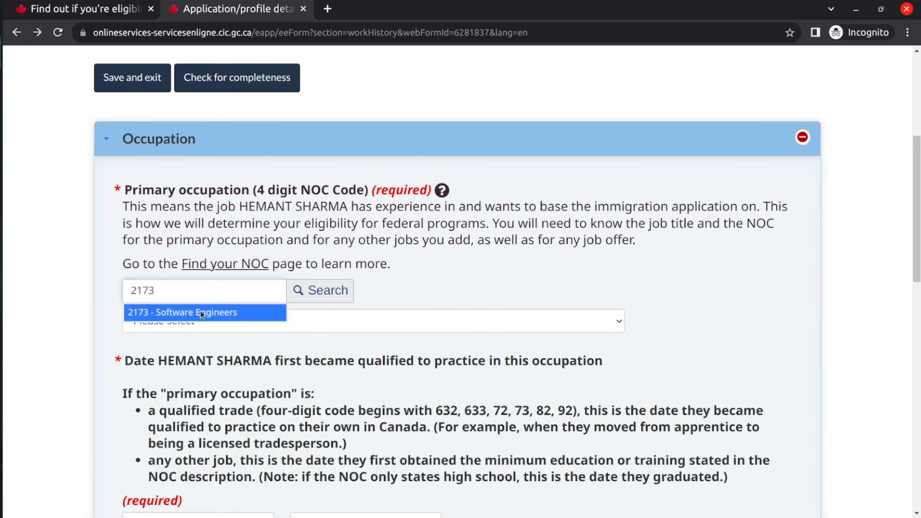
pyautogui.click(200, 311)
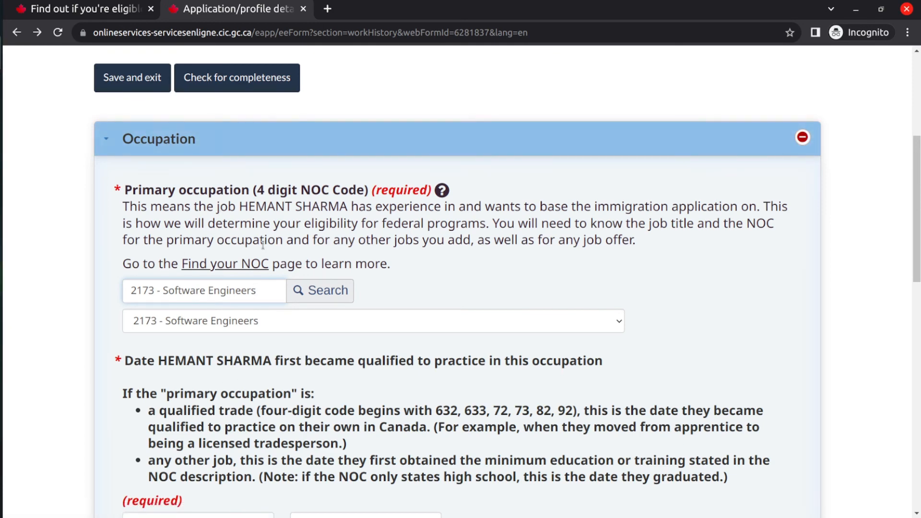
pyautogui.scroll(-4, 282, 265)
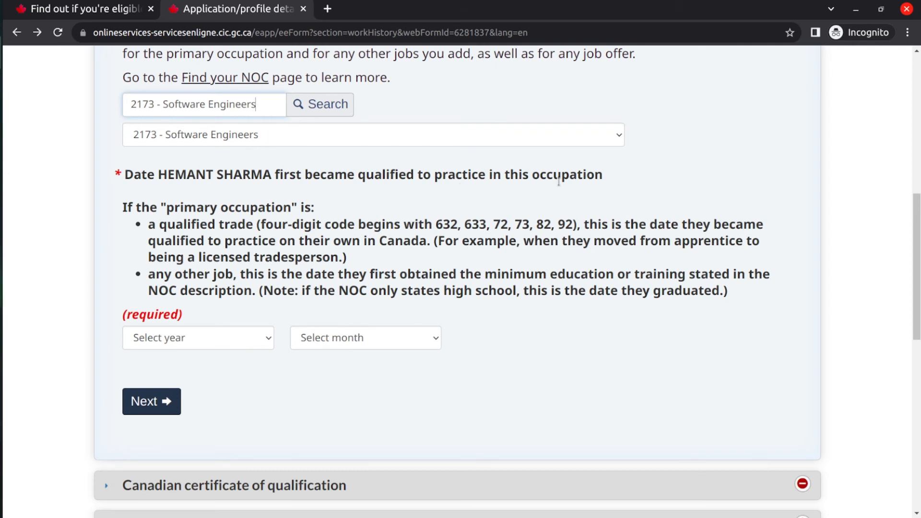
# Step: Set the qualification date to January 2019 and continue
pyautogui.click(197, 340)
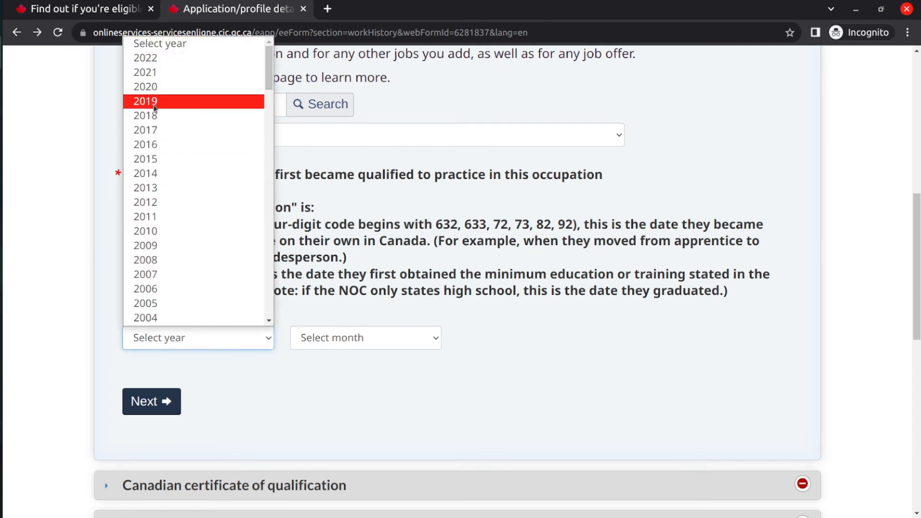
pyautogui.click(154, 102)
pyautogui.click(315, 346)
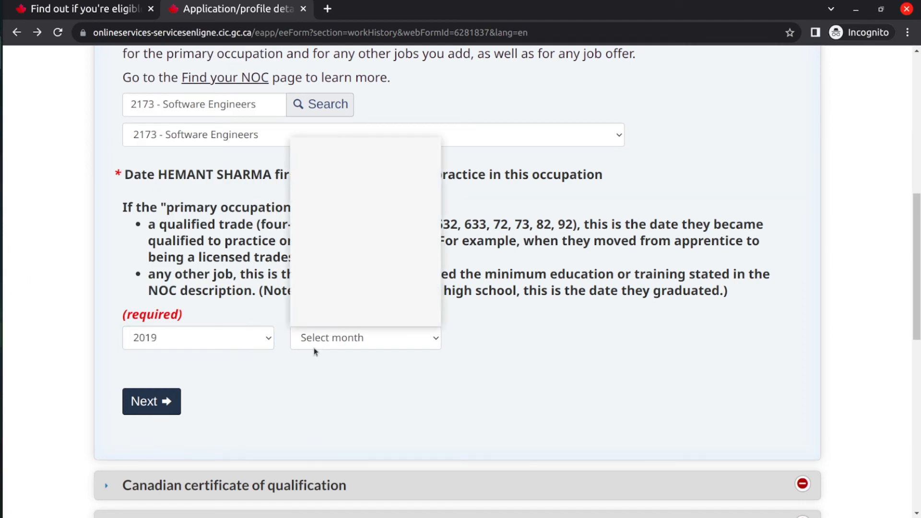
pyautogui.click(330, 162)
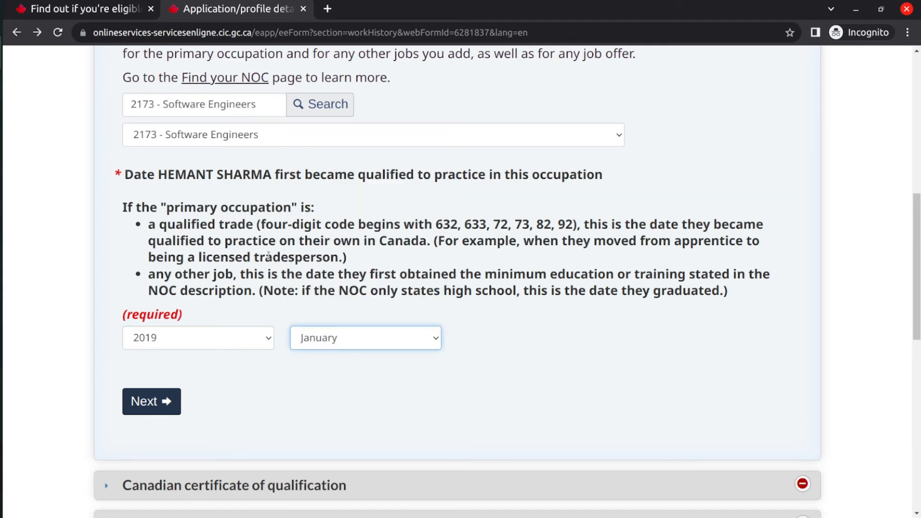
pyautogui.click(156, 403)
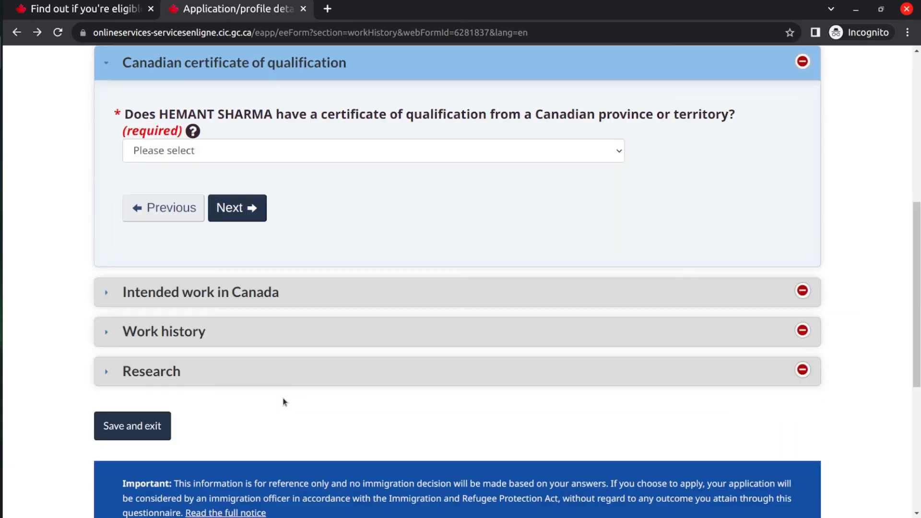
# Step: Answer No to the Canadian certificate and job offer questions
pyautogui.click(250, 160)
pyautogui.click(231, 199)
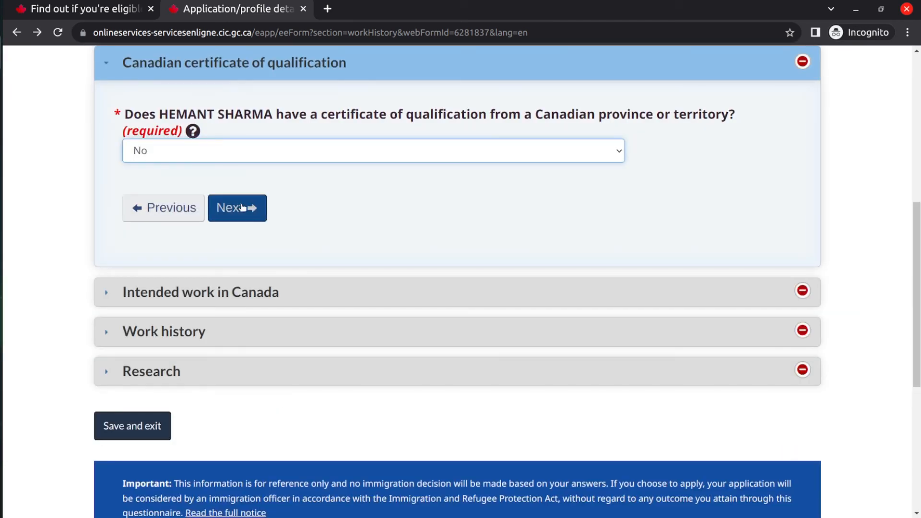
pyautogui.click(238, 209)
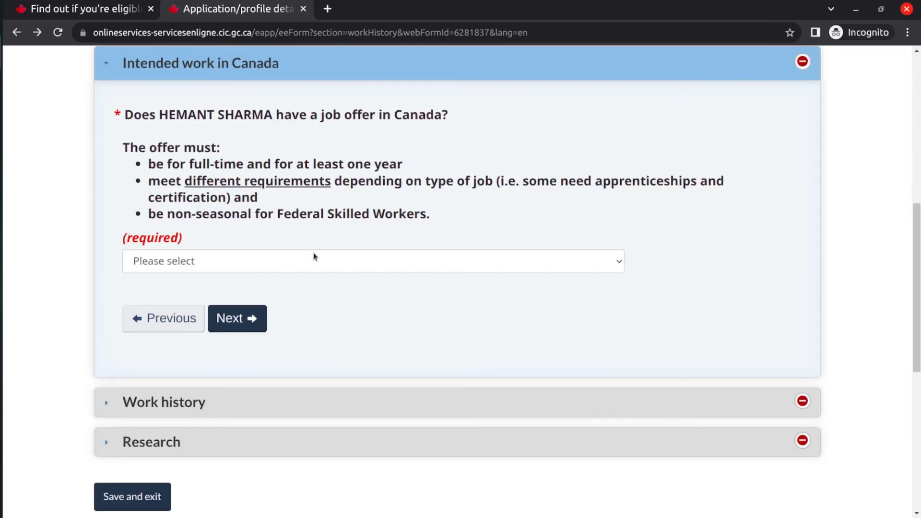
pyautogui.click(315, 256)
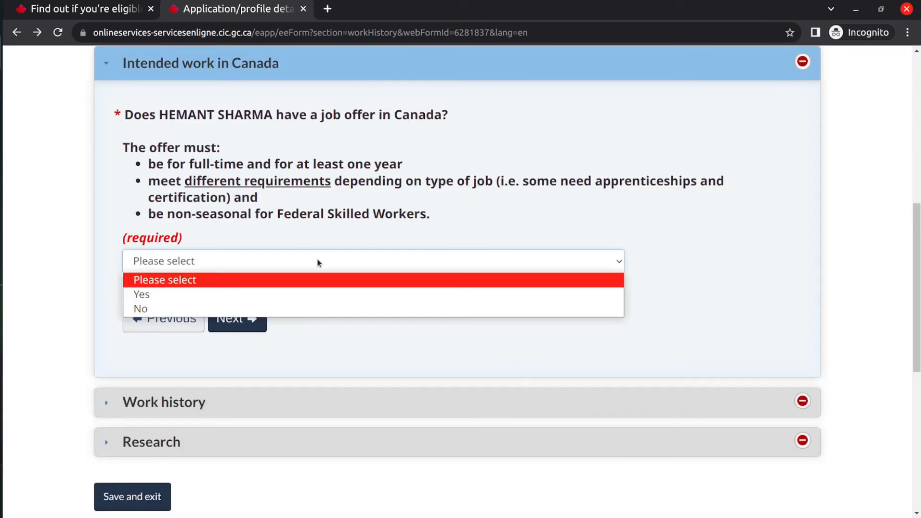
pyautogui.click(289, 309)
pyautogui.click(225, 318)
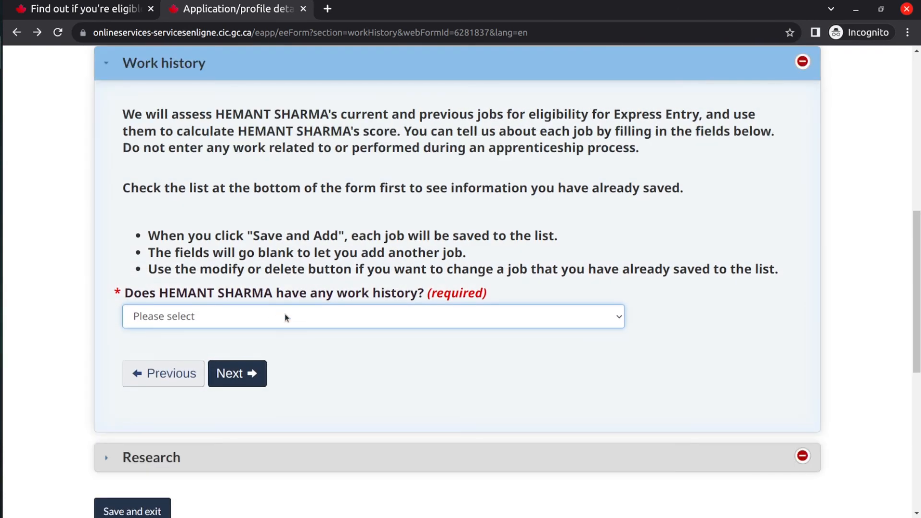
# Step: Answer Yes to having work history and set the job's start date to January 2019
pyautogui.click(283, 317)
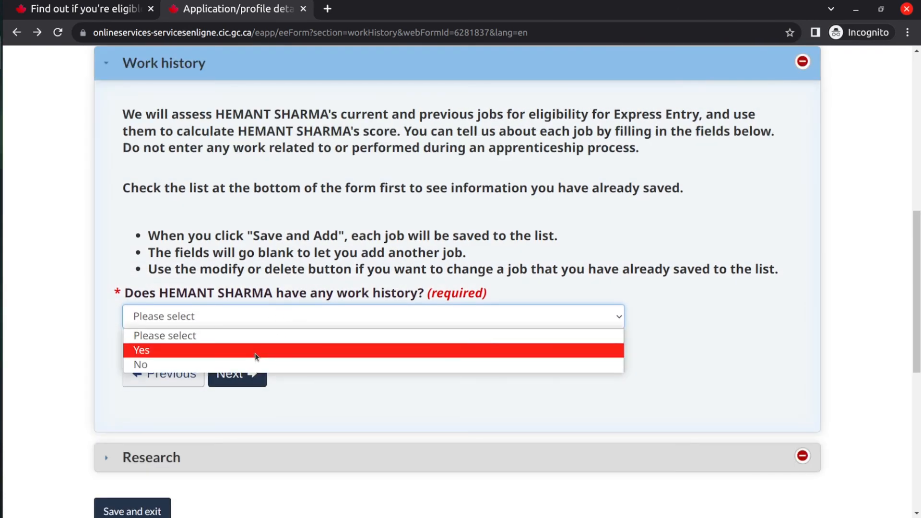
pyautogui.click(256, 351)
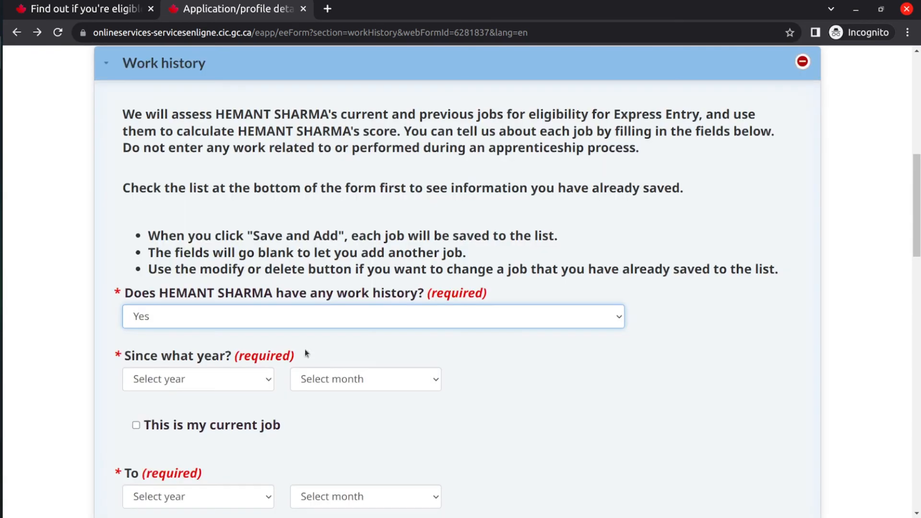
pyautogui.scroll(-2, 202, 381)
pyautogui.click(178, 298)
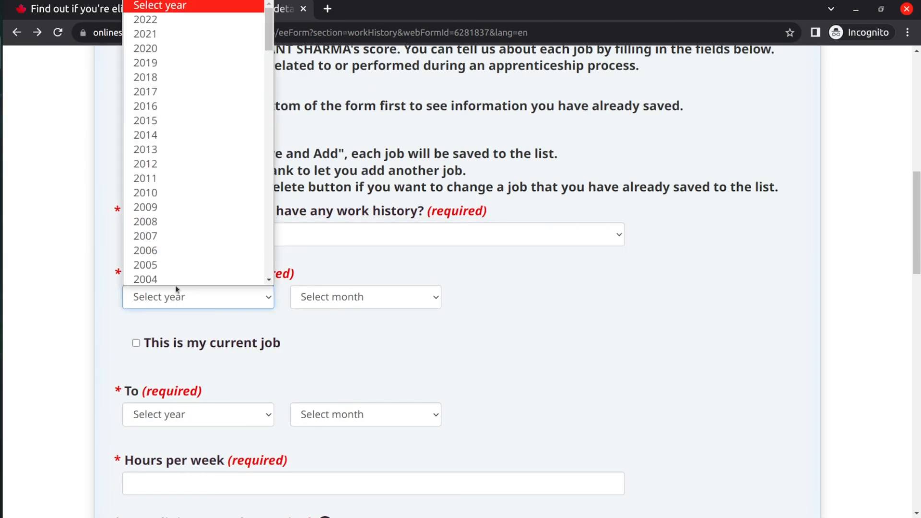
pyautogui.click(161, 61)
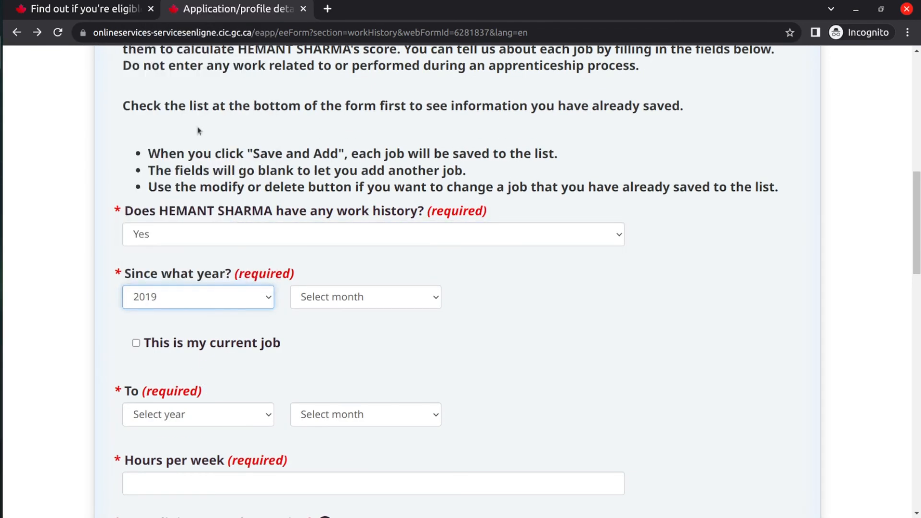
pyautogui.click(331, 298)
pyautogui.click(329, 332)
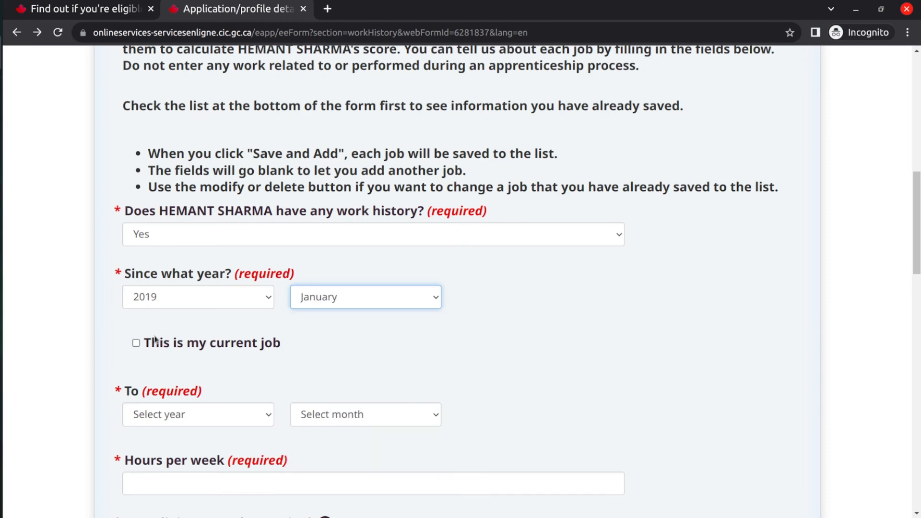
# Step: Mark it as the current job with 40 hours per week and NOC 2173 - Software Engineers
pyautogui.click(140, 343)
pyautogui.scroll(-2, 230, 360)
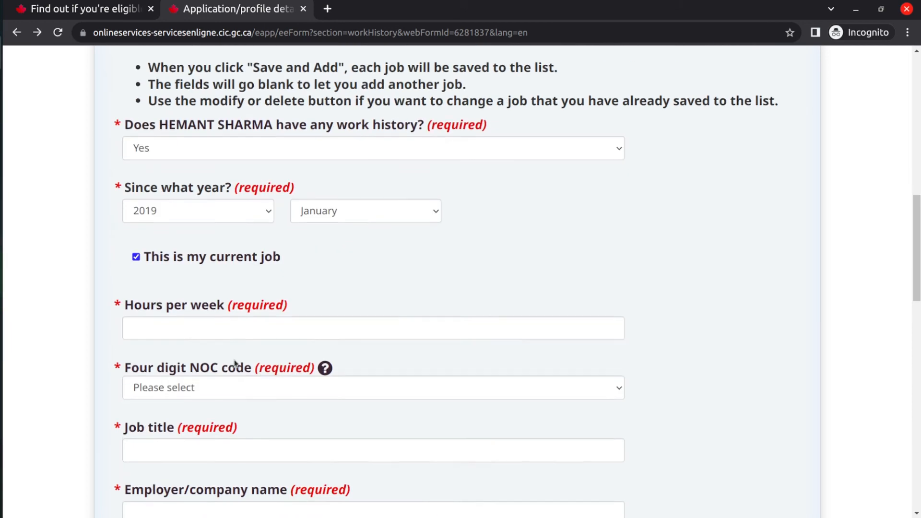
pyautogui.click(178, 314)
pyautogui.write('40')
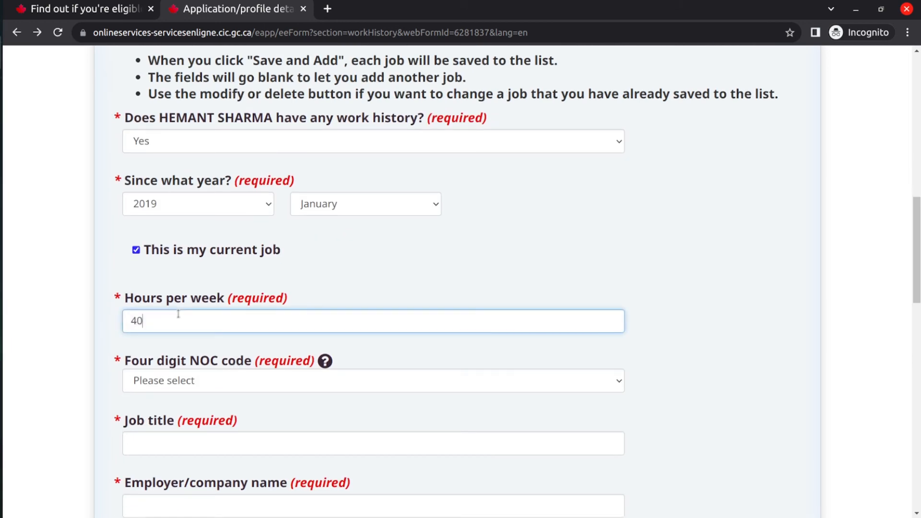
pyautogui.click(200, 381)
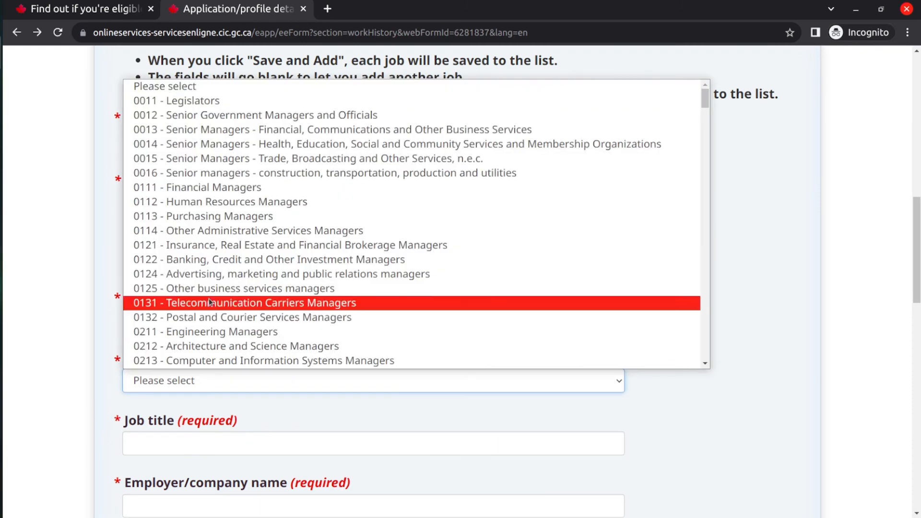
pyautogui.scroll(-20, 207, 265)
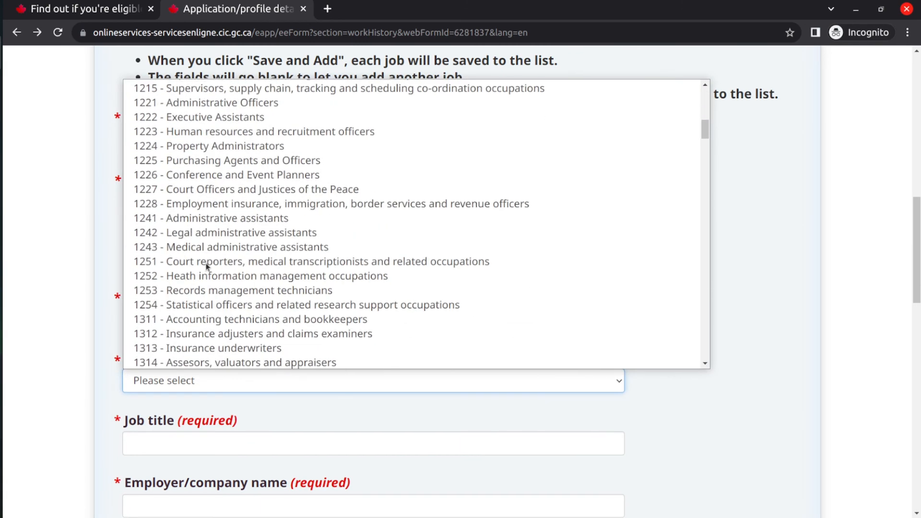
pyautogui.scroll(-8, 206, 265)
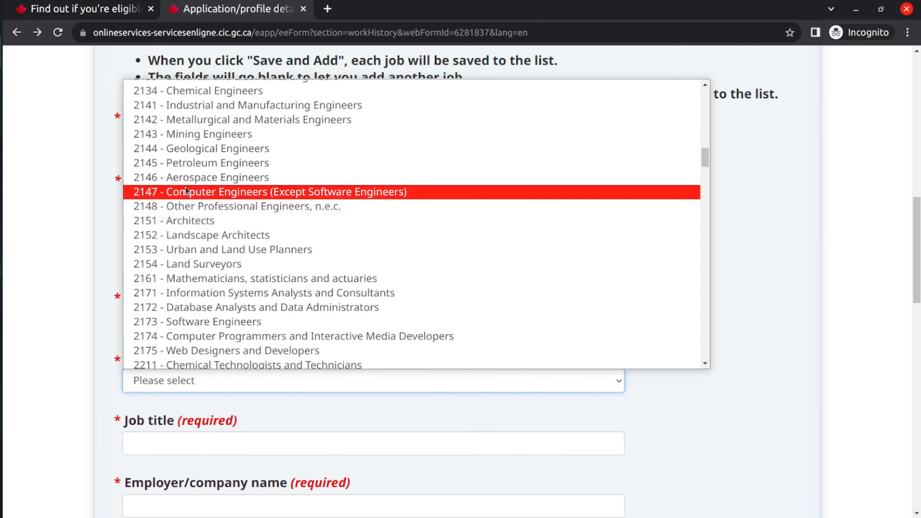
pyautogui.scroll(-3, 187, 190)
pyautogui.scroll(1, 185, 189)
pyautogui.click(216, 170)
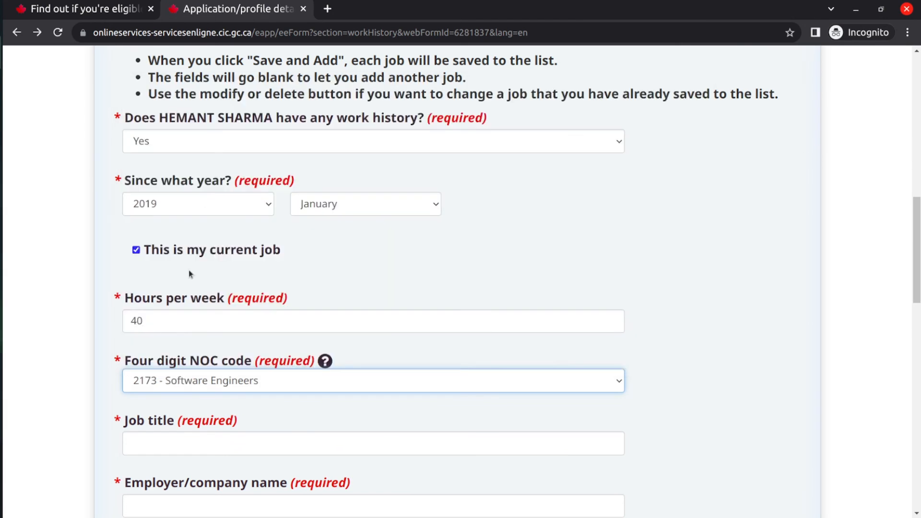
pyautogui.scroll(-3, 187, 312)
# Step: Enter job title 'SOFTWARE ENGINEER - III' and employer 'AMAZON'
pyautogui.click(151, 306)
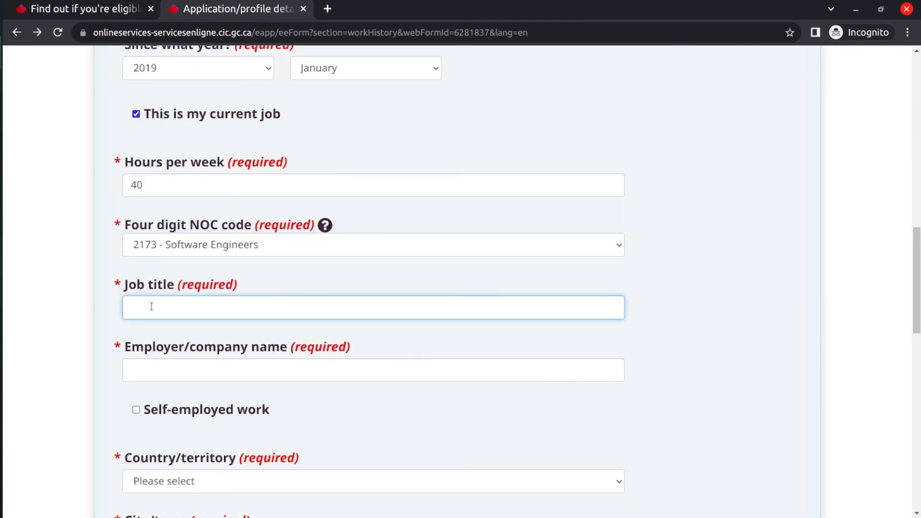
pyautogui.write('SOFTWARE ENGIN')
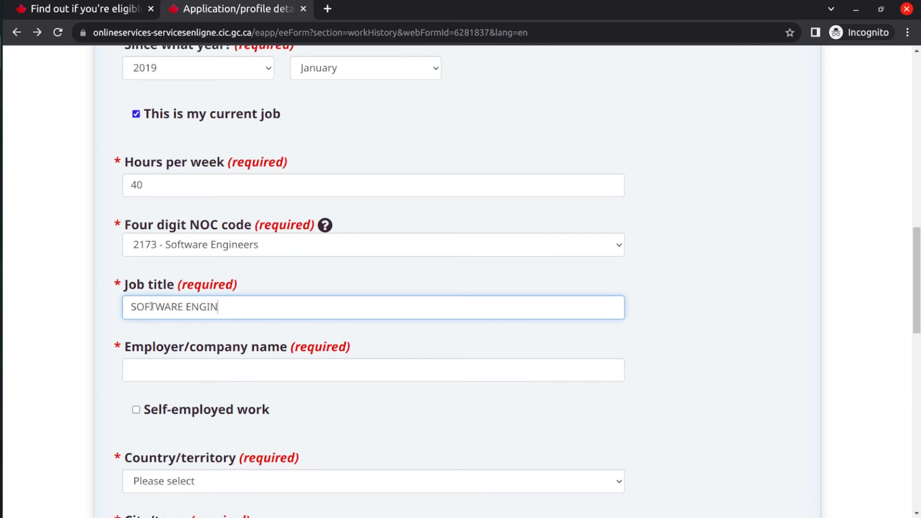
pyautogui.write('EER - III')
pyautogui.click(181, 376)
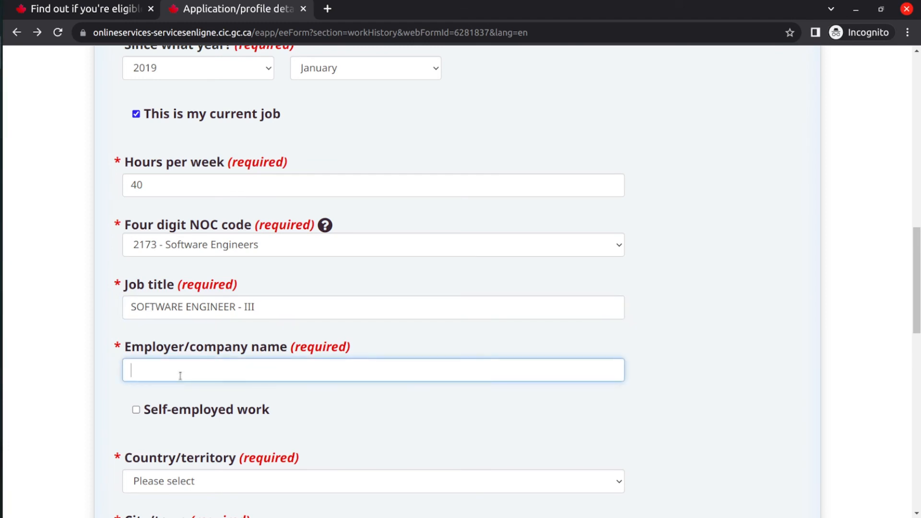
pyautogui.write('AMAZON')
# Step: Set the job location to India, city DELHI, and save and add the job
pyautogui.scroll(-3, 180, 376)
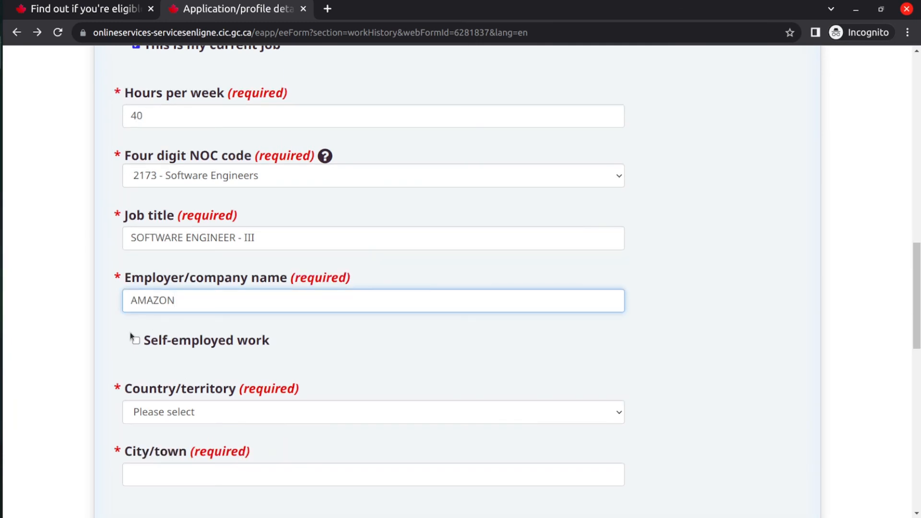
pyautogui.scroll(-3, 175, 333)
pyautogui.click(174, 331)
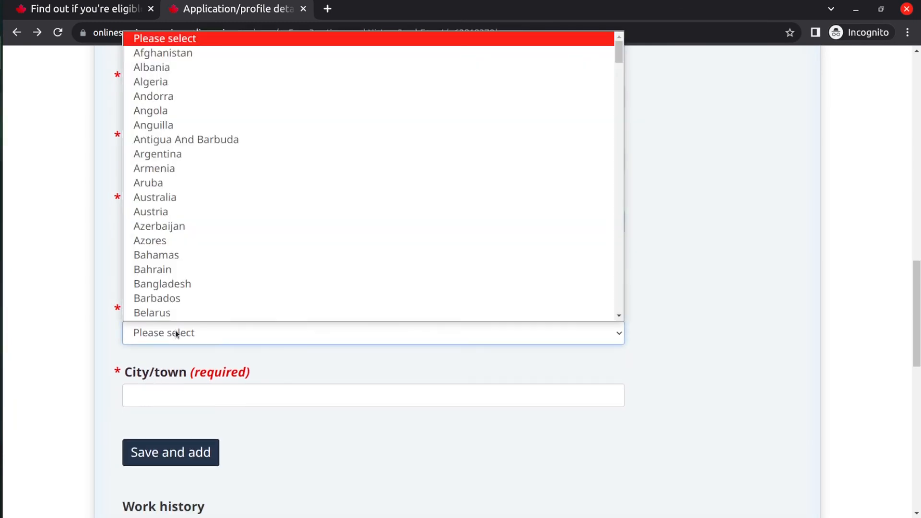
pyautogui.scroll(-5, 183, 262)
pyautogui.scroll(-15, 183, 262)
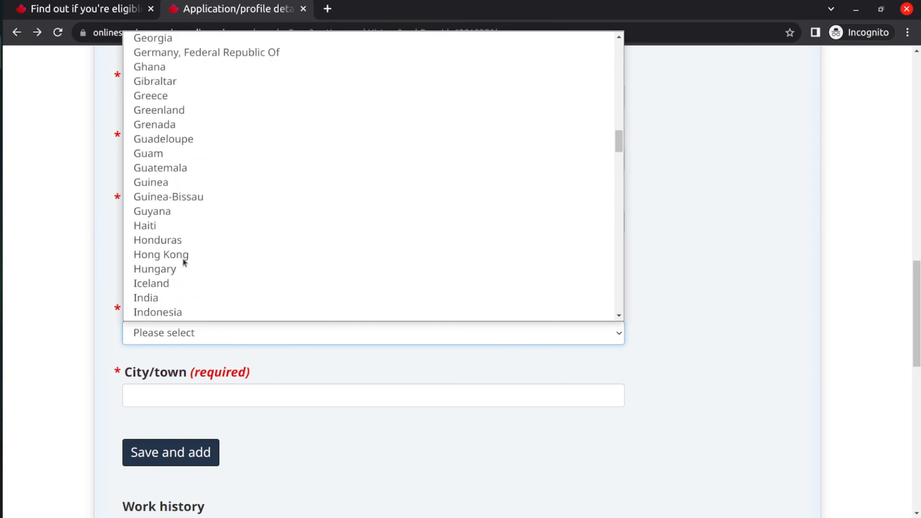
pyautogui.scroll(9, 183, 263)
pyautogui.scroll(-15, 182, 261)
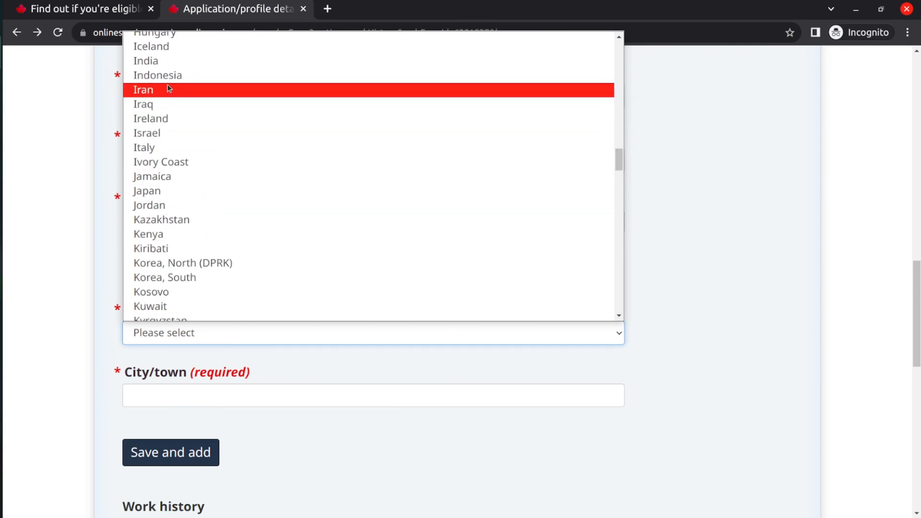
pyautogui.click(164, 60)
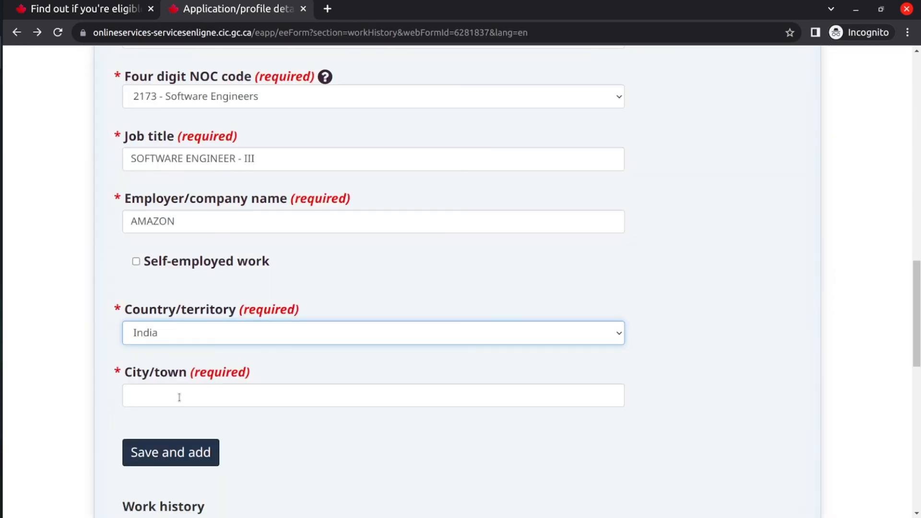
pyautogui.click(156, 401)
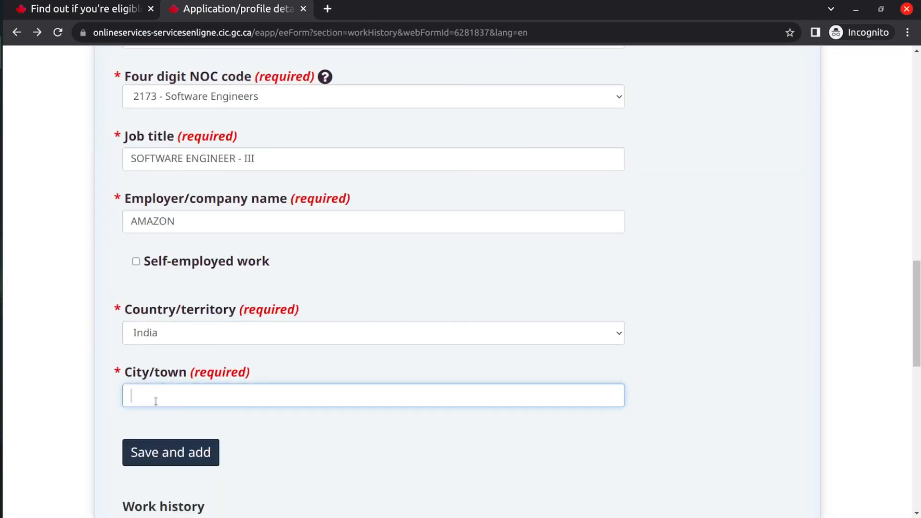
pyautogui.write('DELHI')
pyautogui.click(181, 454)
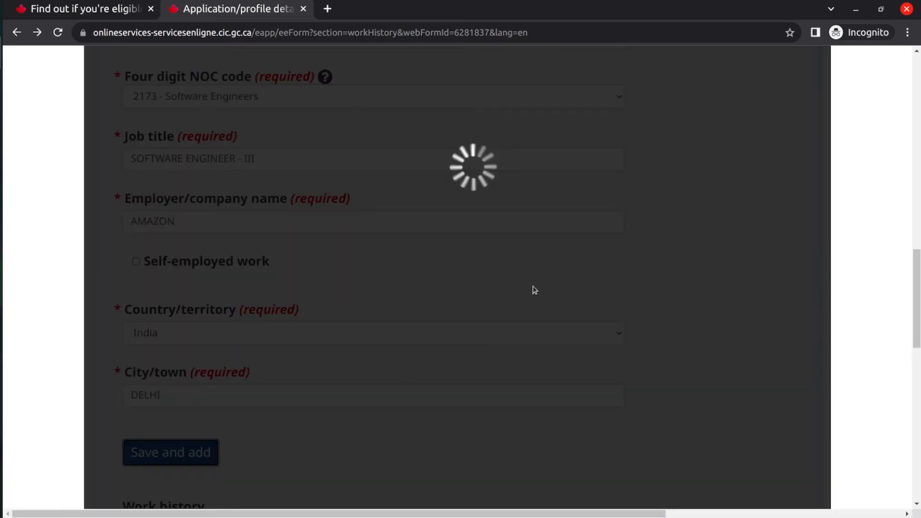
pyautogui.scroll(-9, 533, 285)
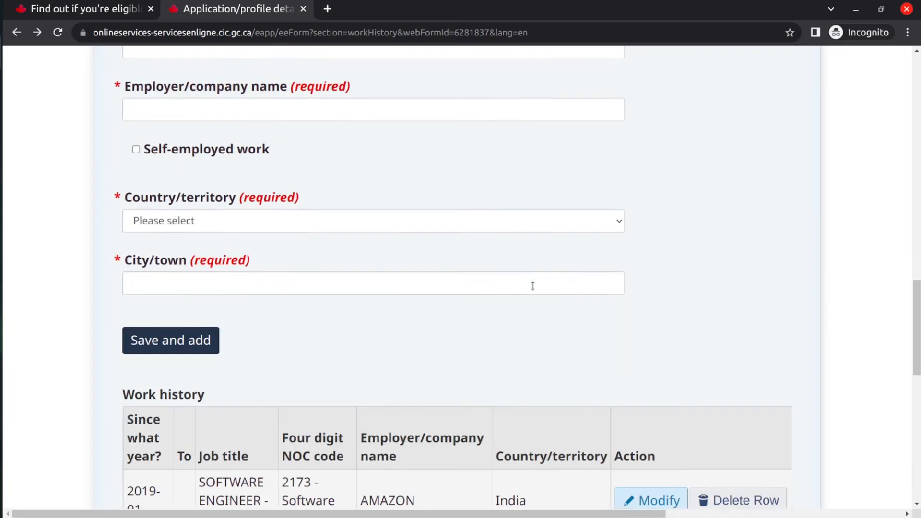
# Step: Answer No to the optional research questions and save and exit the work history
pyautogui.click(230, 309)
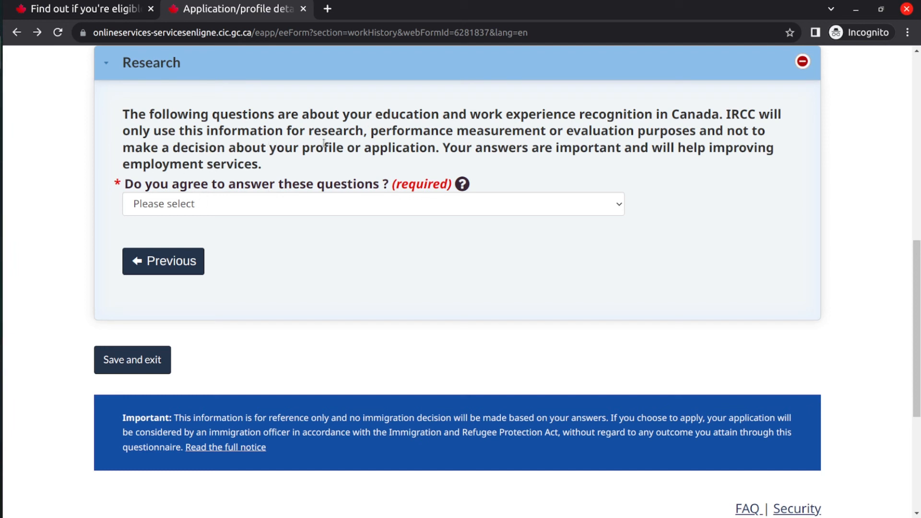
pyautogui.click(261, 210)
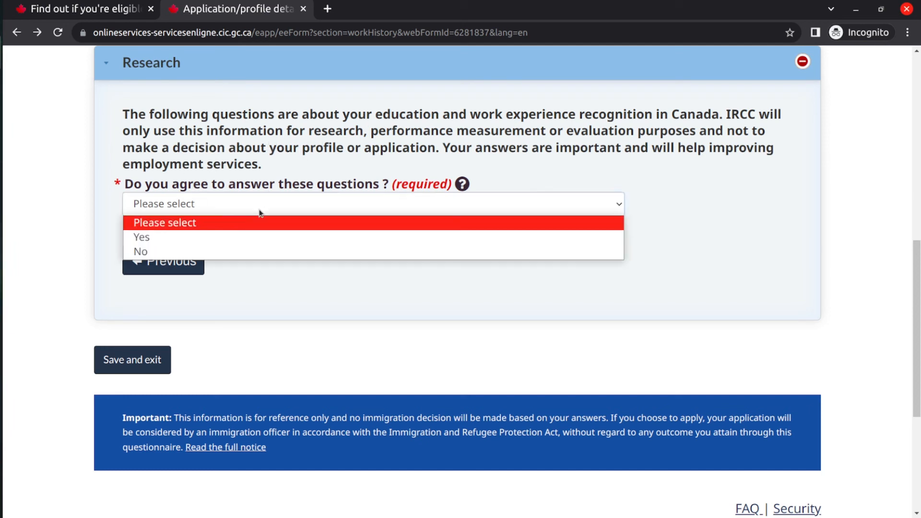
pyautogui.click(223, 251)
pyautogui.click(132, 361)
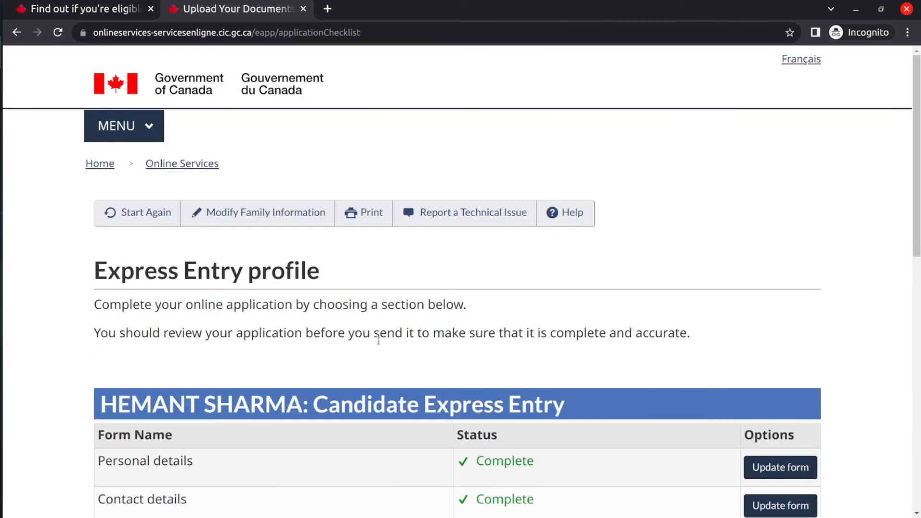
# Step: Confirm all six profile forms show Complete and continue to the declaration
pyautogui.scroll(-9, 379, 341)
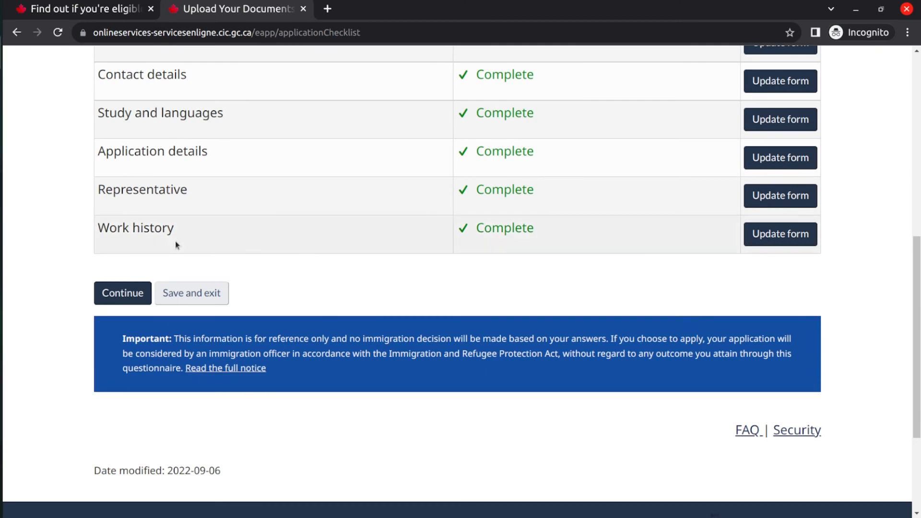
pyautogui.scroll(8, 399, 214)
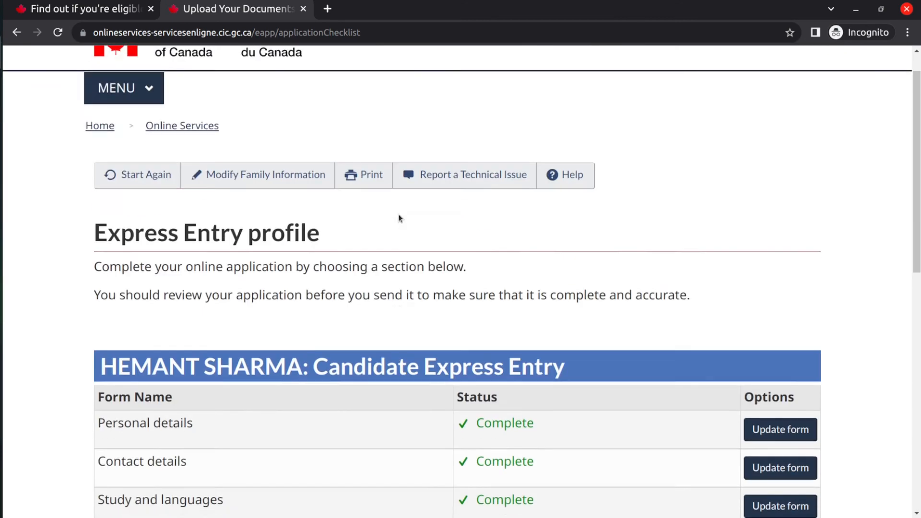
pyautogui.scroll(-9, 398, 214)
pyautogui.click(111, 273)
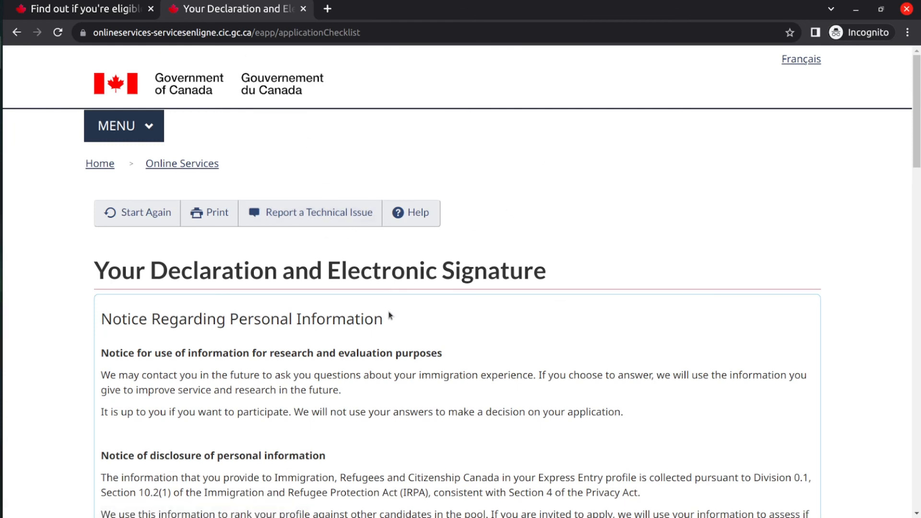
# Step: Select I agree for both the declaration and the research consent
pyautogui.scroll(-10, 461, 265)
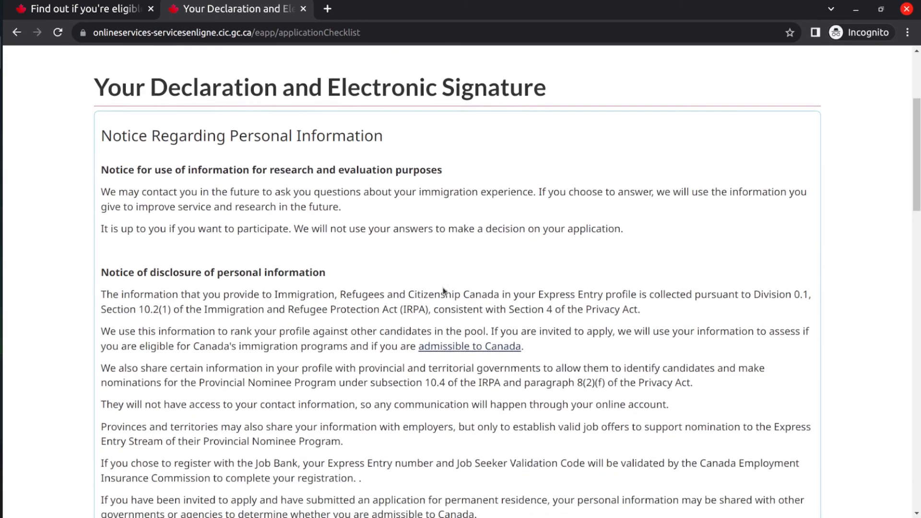
pyautogui.click(194, 315)
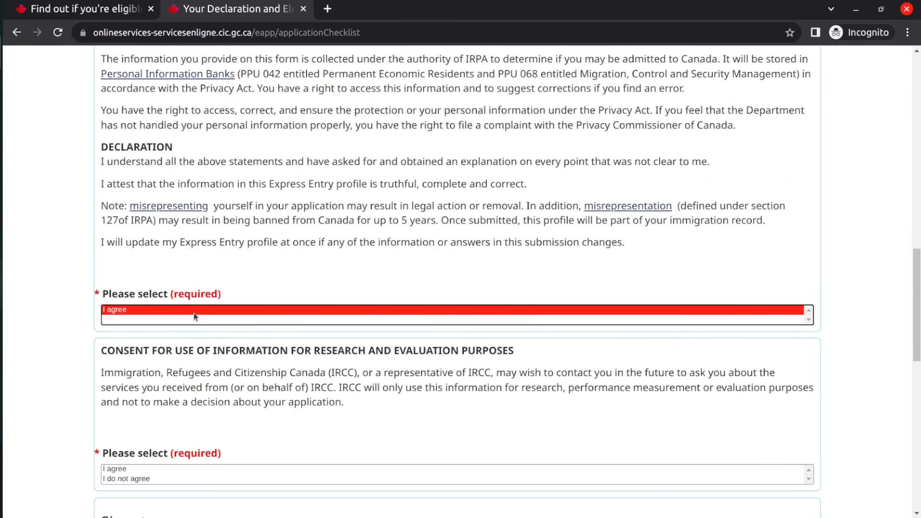
pyautogui.scroll(-3, 144, 371)
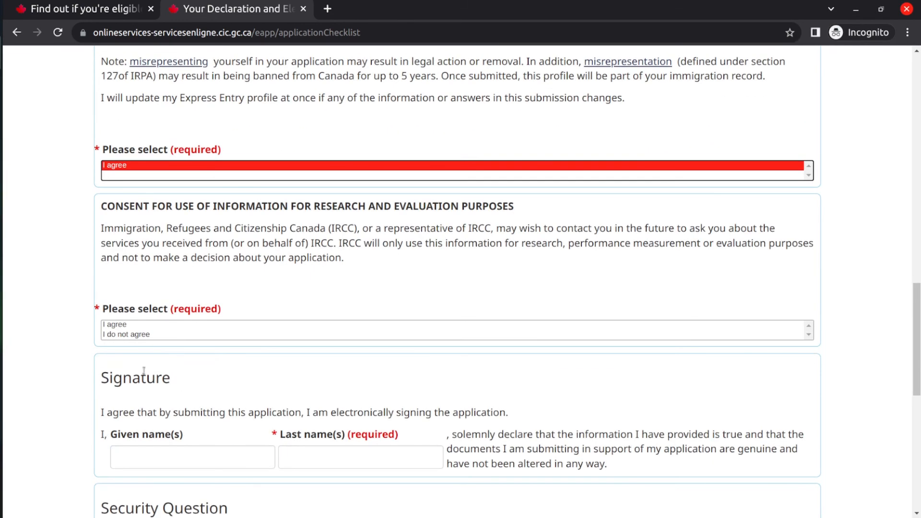
pyautogui.click(132, 327)
# Step: Enter the signer's given and last names, answer the school security question, and sign
pyautogui.click(158, 459)
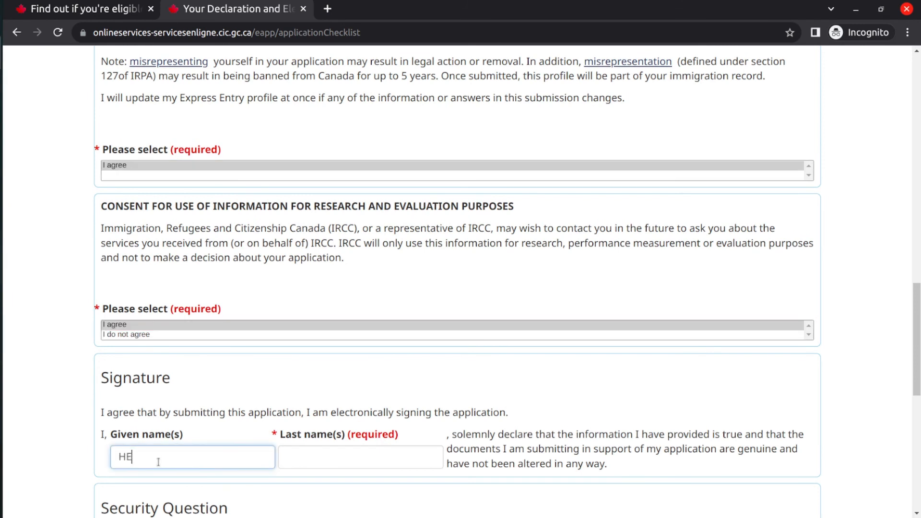
pyautogui.click(347, 466)
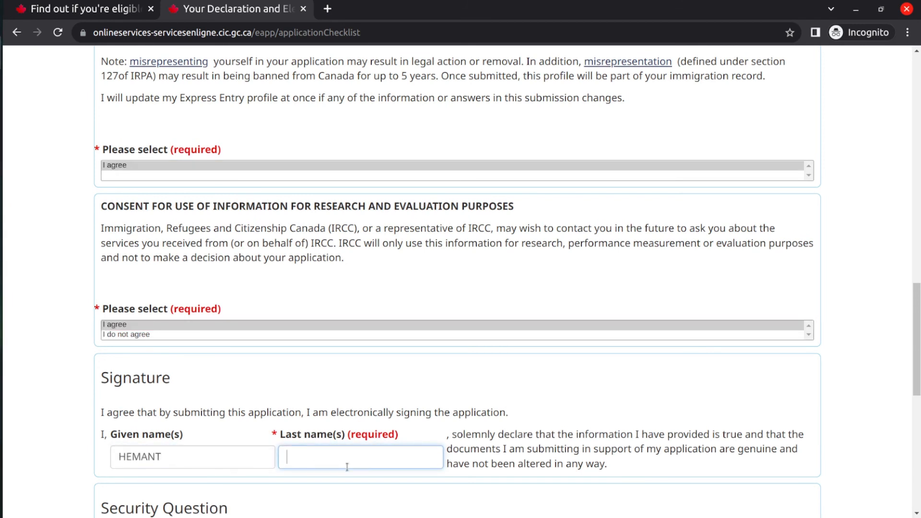
pyautogui.scroll(-5, 341, 445)
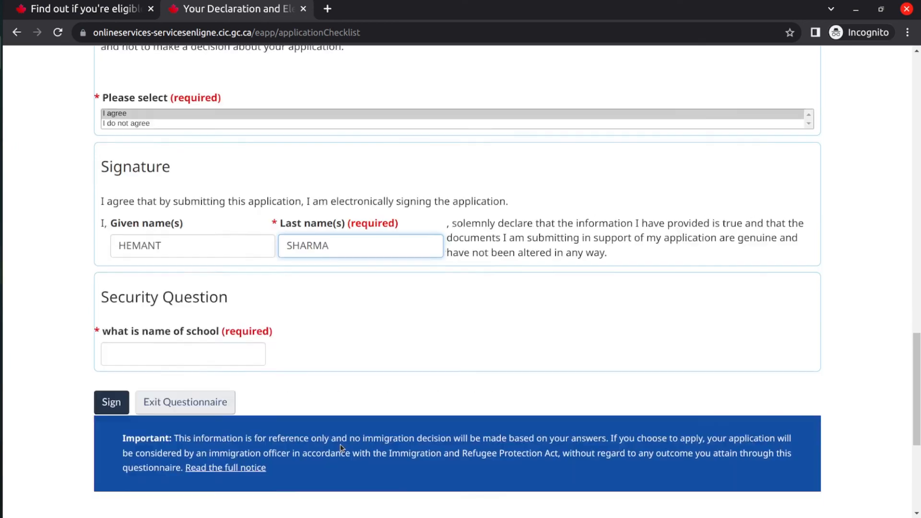
pyautogui.click(149, 318)
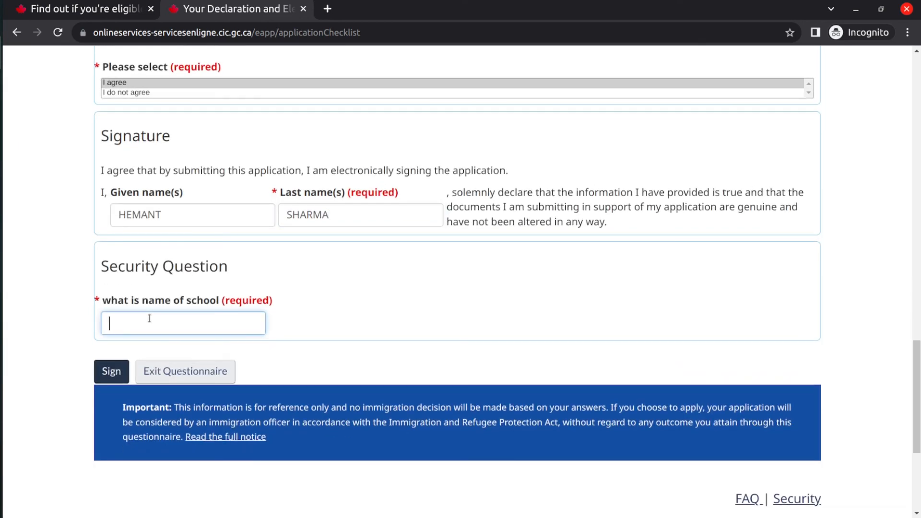
pyautogui.click(113, 370)
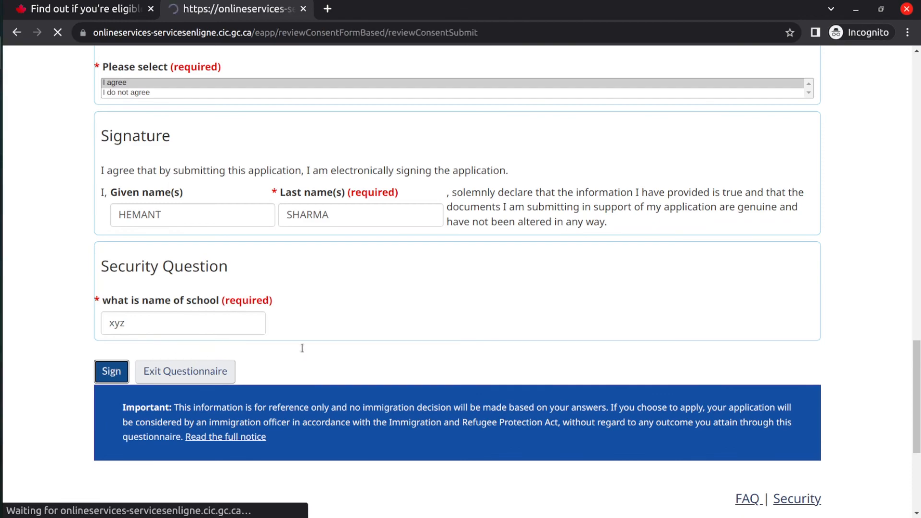
# Step: Answer the father's-name security question, correcting a typo in the answer
pyautogui.scroll(-9, 335, 353)
pyautogui.scroll(-12, 335, 353)
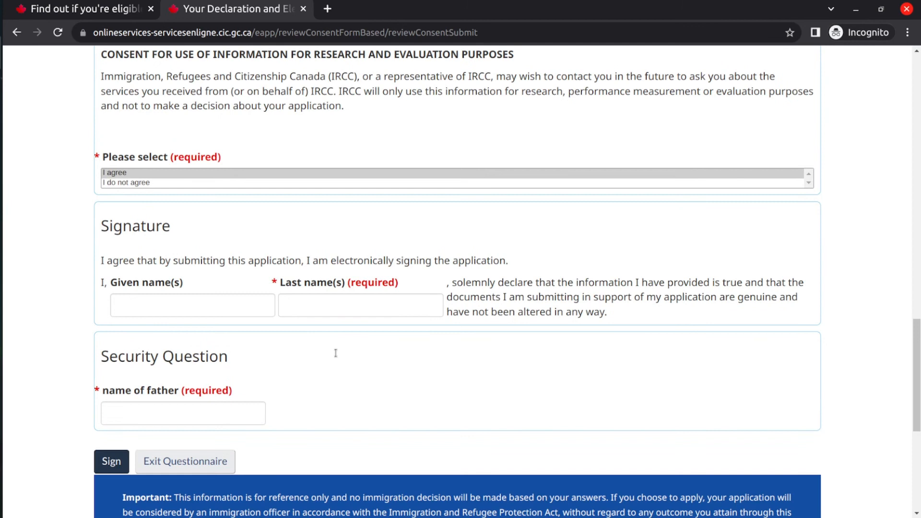
pyautogui.click(172, 413)
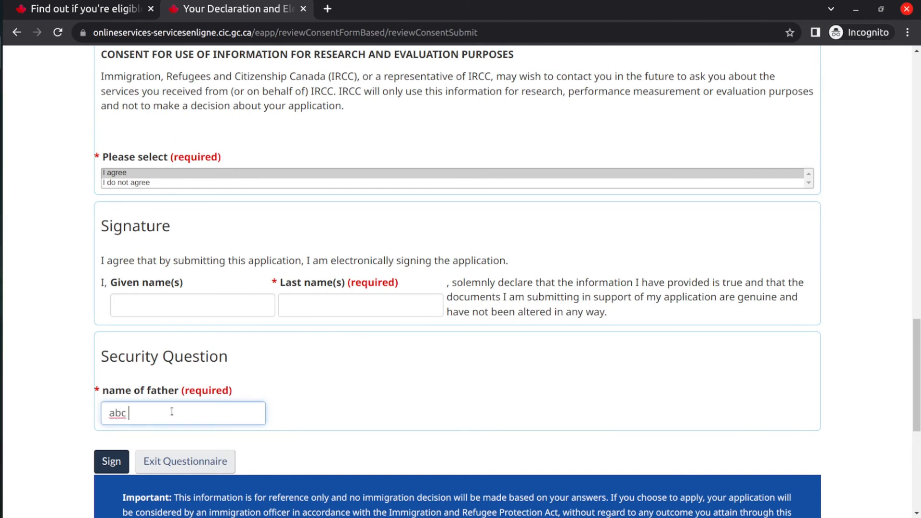
# Step: Re-enter the signer's given and last names, fixing an extra letter, and sign again
pyautogui.click(147, 313)
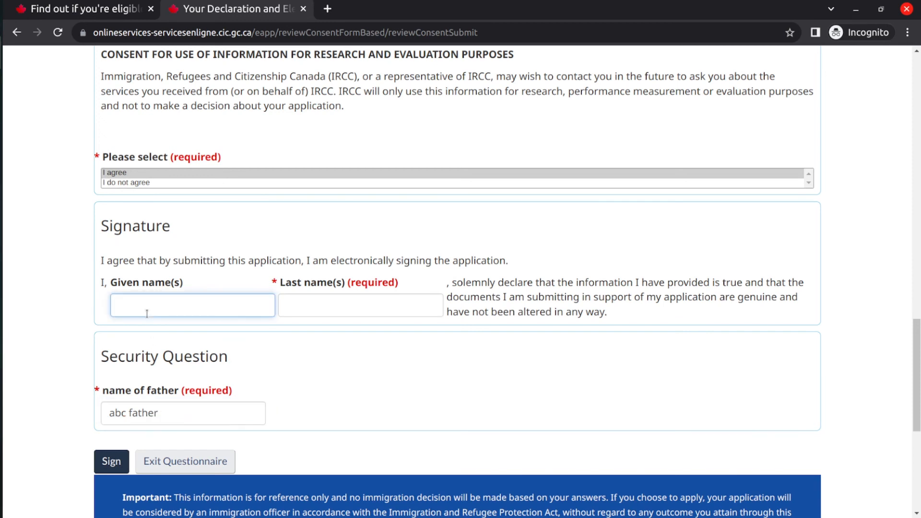
pyautogui.click(337, 301)
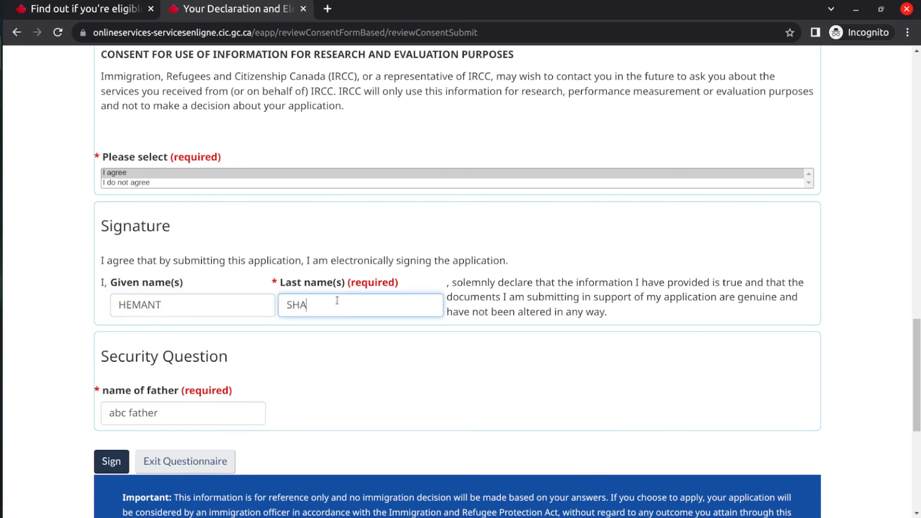
pyautogui.click(111, 466)
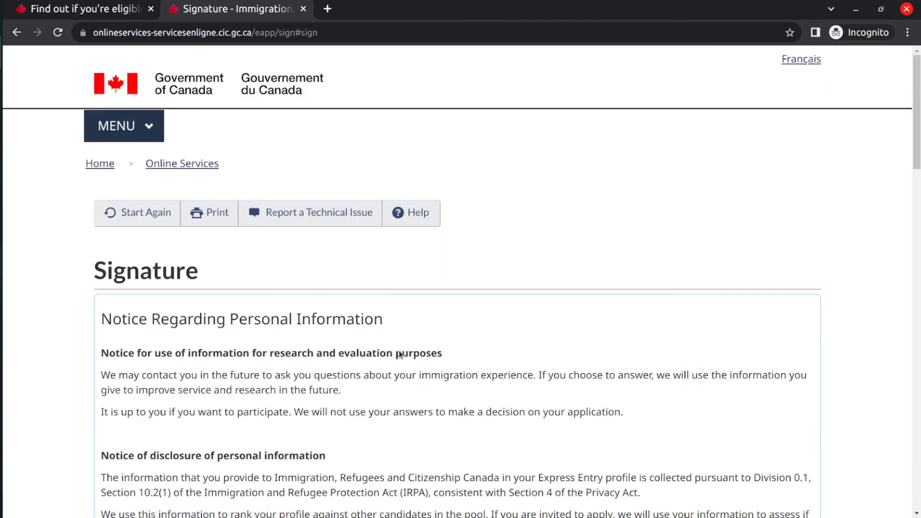
# Step: Scroll down the loaded Signature page toward the Transmit button
pyautogui.scroll(-20, 400, 354)
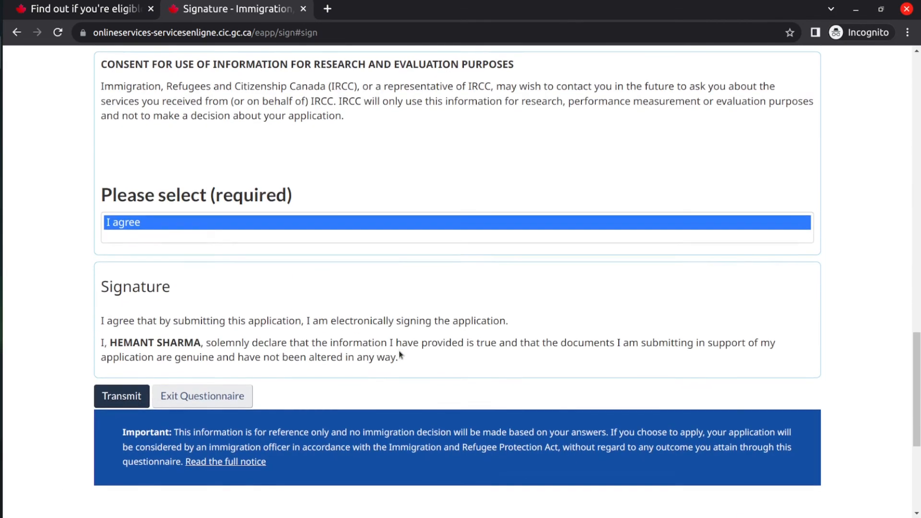